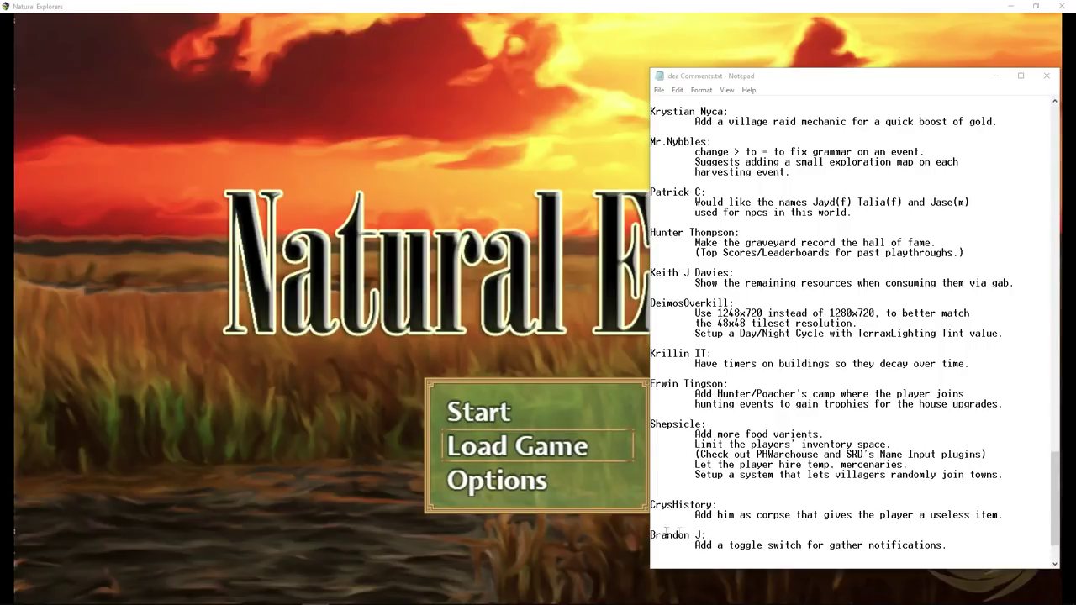
# - Review the newest suggestions in the idea list: the gather notification toggle and the corpse that gives a useless item
pyautogui.click(702, 531)
pyautogui.moveTo(706, 544); pyautogui.dragTo(841, 545)
pyautogui.click(830, 546)
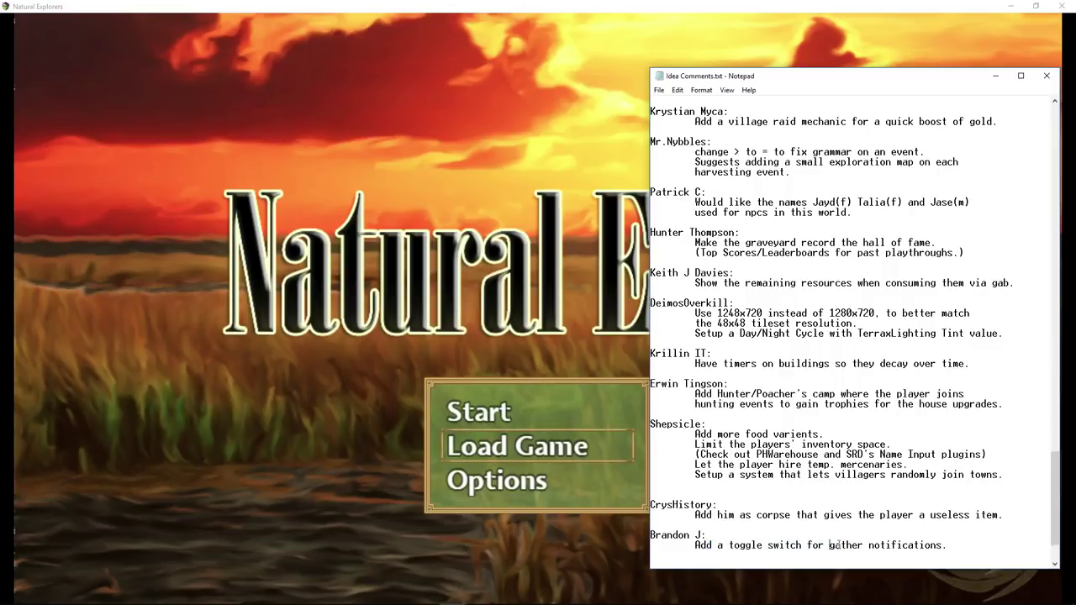
pyautogui.moveTo(944, 547); pyautogui.dragTo(905, 544)
pyautogui.click(759, 545)
pyautogui.click(908, 542)
pyautogui.moveTo(942, 544); pyautogui.dragTo(696, 545)
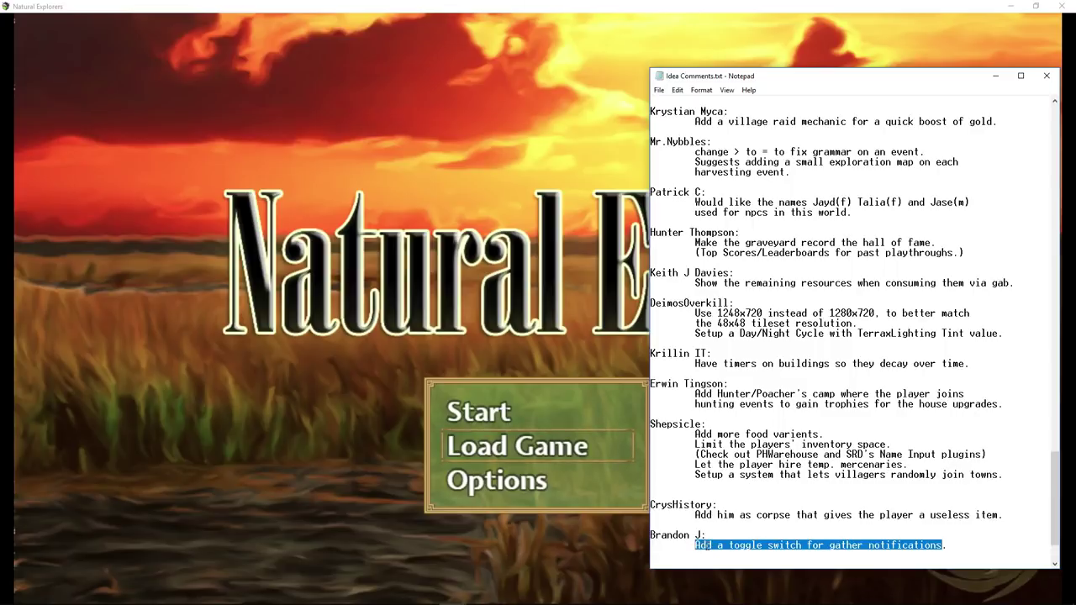
pyautogui.moveTo(699, 514); pyautogui.dragTo(982, 515)
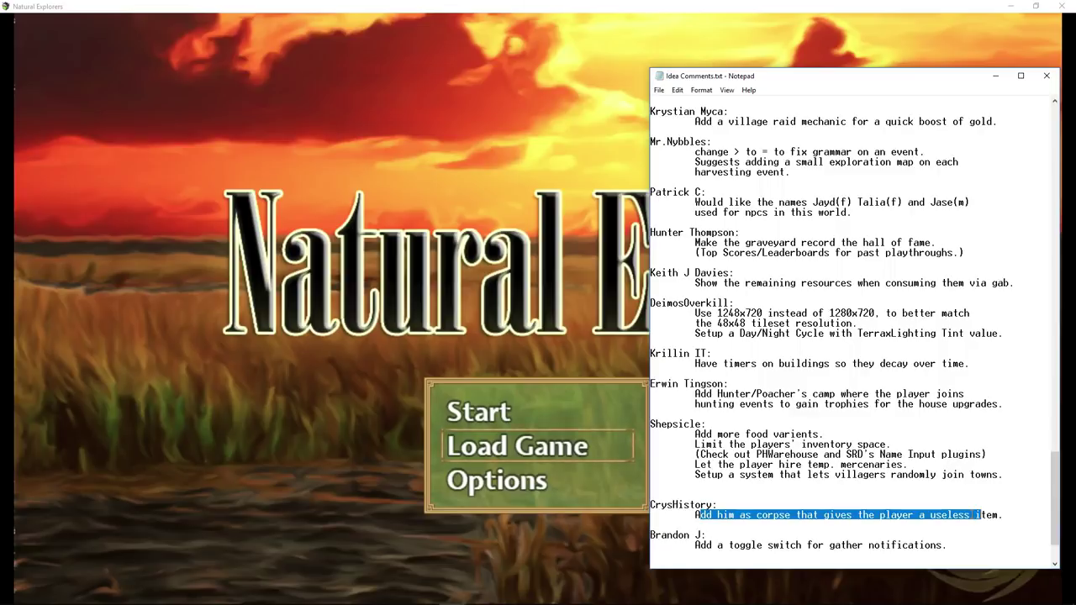
pyautogui.click(980, 514)
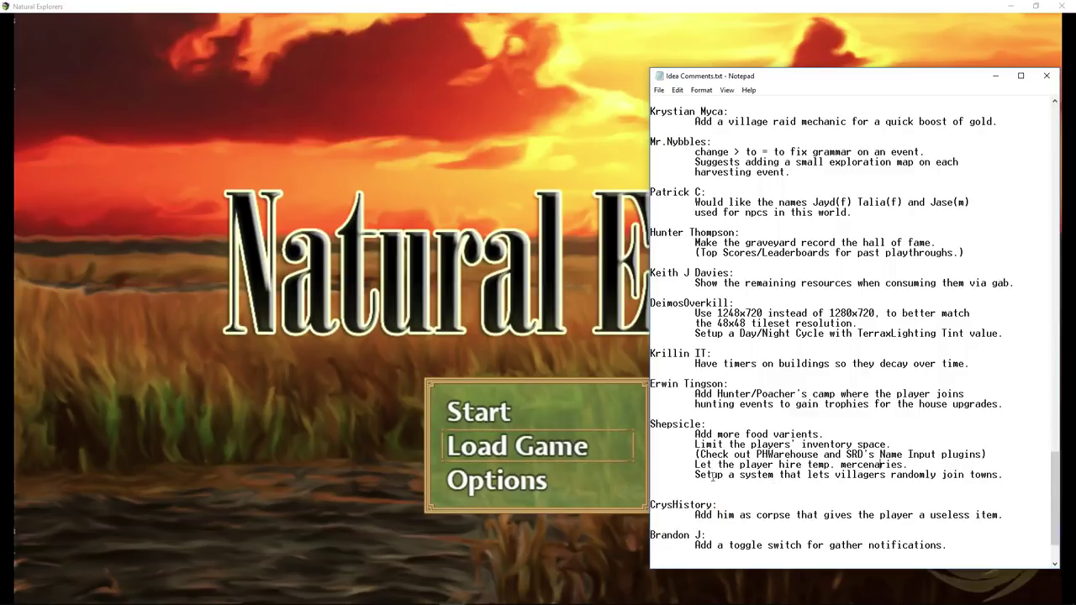
# - Review the suggestions about hiring temporary mercenaries and adding trade routes between villages
pyautogui.moveTo(712, 478); pyautogui.dragTo(880, 464)
pyautogui.click(835, 464)
pyautogui.moveTo(751, 464); pyautogui.dragTo(835, 464)
pyautogui.click(864, 464)
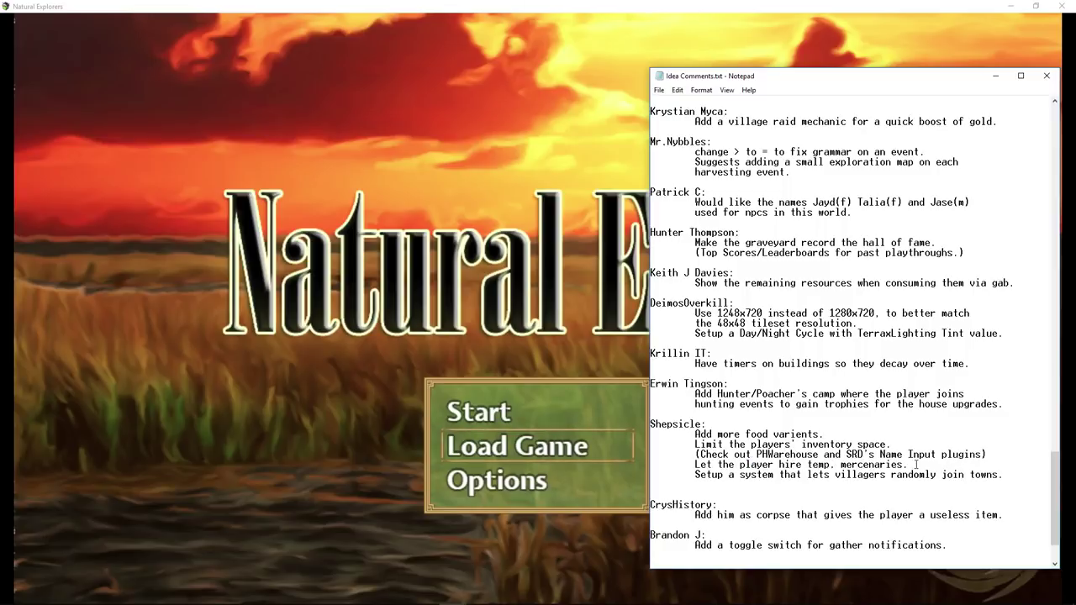
pyautogui.moveTo(914, 464); pyautogui.dragTo(708, 465)
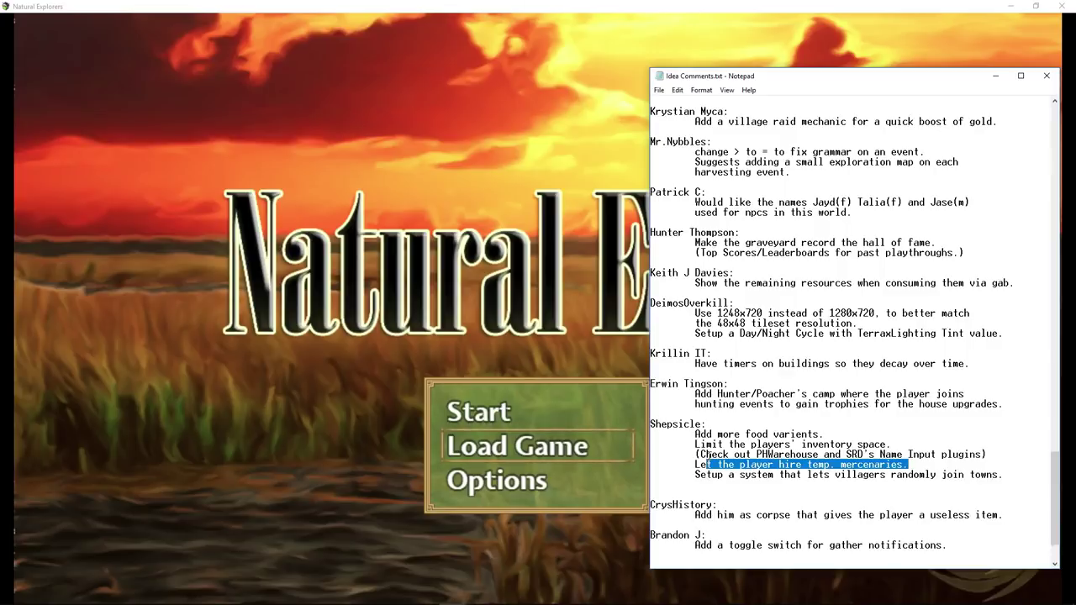
pyautogui.scroll(15, 705, 456)
pyautogui.moveTo(886, 324); pyautogui.dragTo(699, 327)
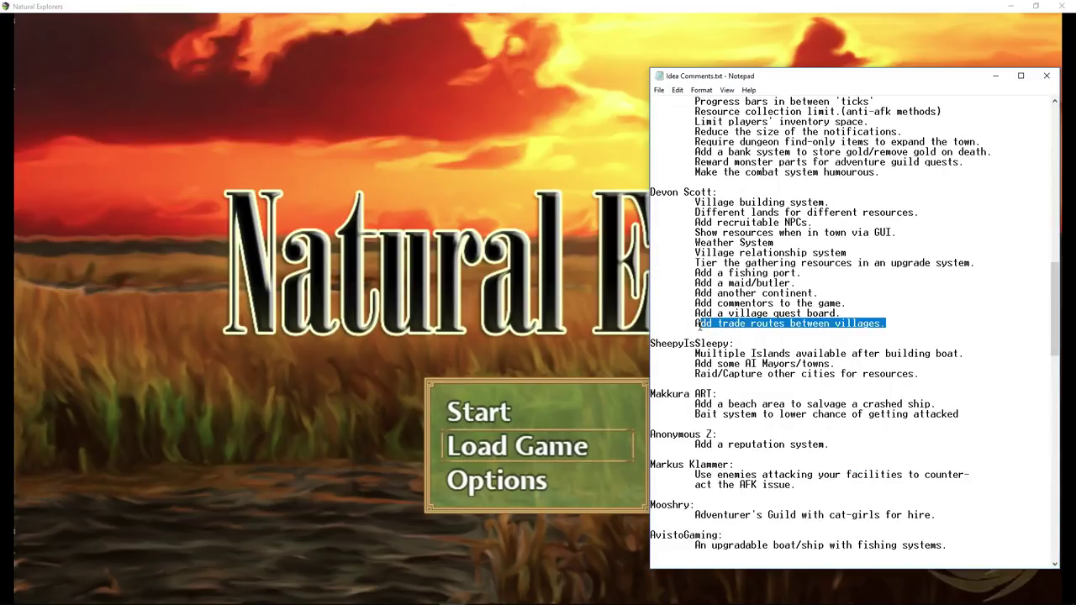
pyautogui.moveTo(707, 325)
pyautogui.mouseDown()
pyautogui.moveTo(886, 325)
pyautogui.moveTo(707, 325)
pyautogui.mouseUp()
pyautogui.click(854, 323)
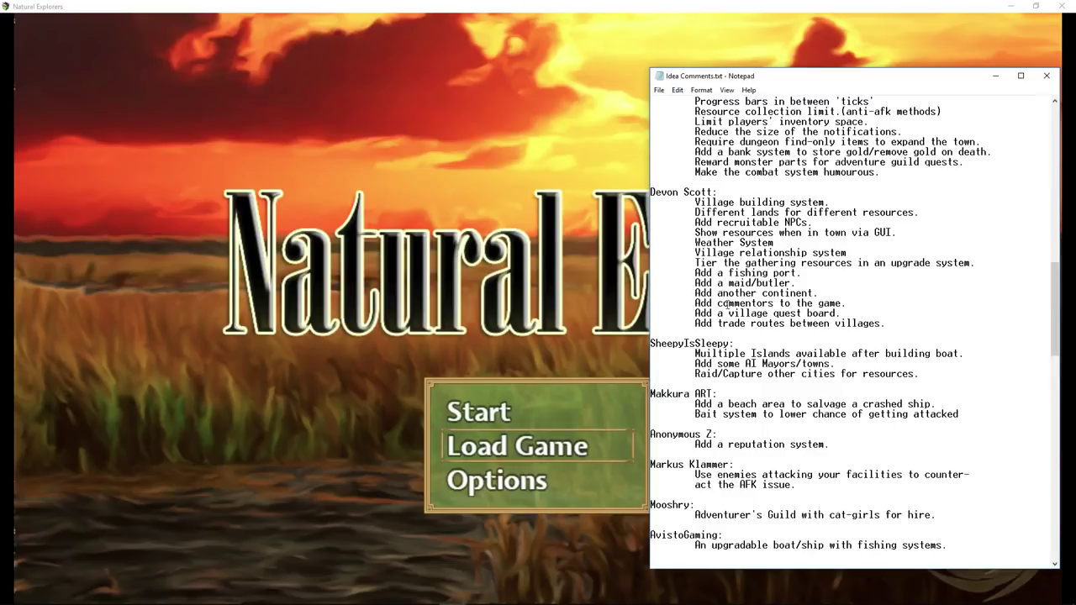
# - Review the suggestions about the bank system, monster part rewards for guild quests and a humorous combat system
pyautogui.scroll(5, 778, 306)
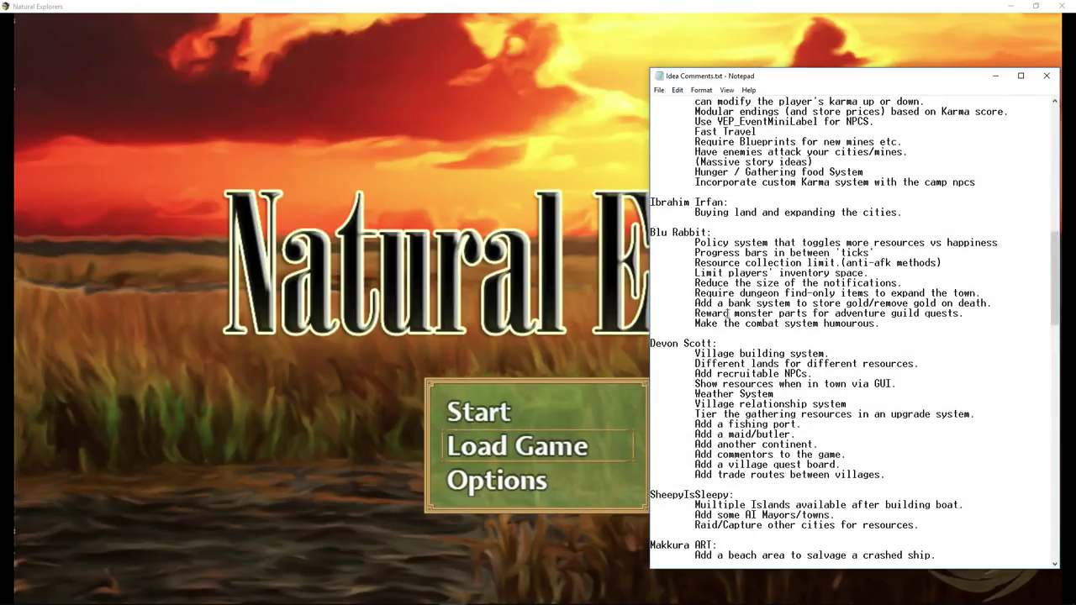
pyautogui.moveTo(720, 304); pyautogui.dragTo(694, 305)
pyautogui.click(965, 302)
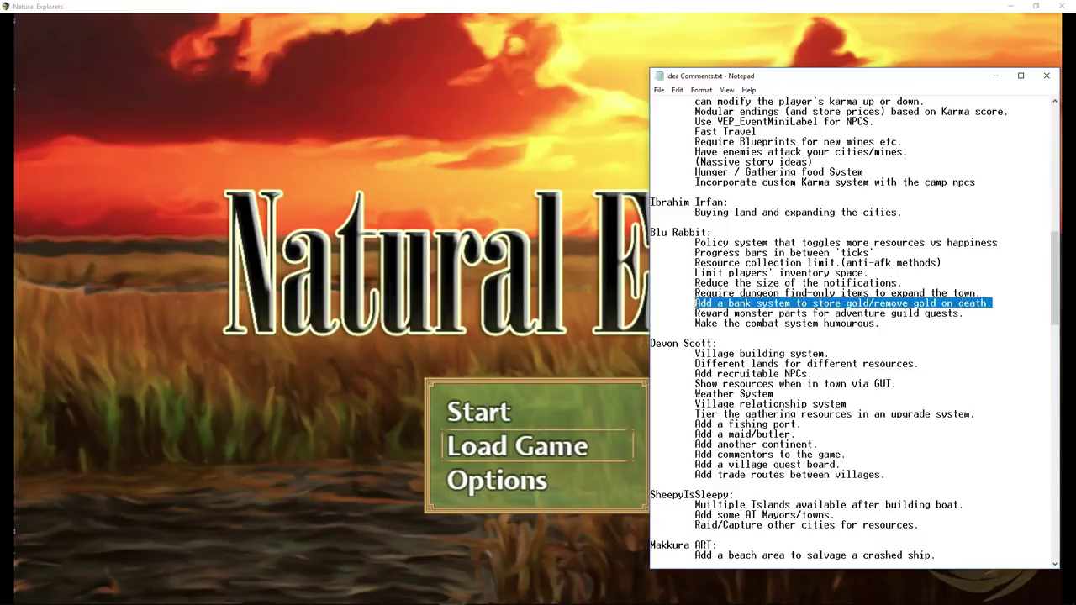
pyautogui.moveTo(696, 313); pyautogui.dragTo(796, 324)
pyautogui.click(797, 305)
pyautogui.click(851, 323)
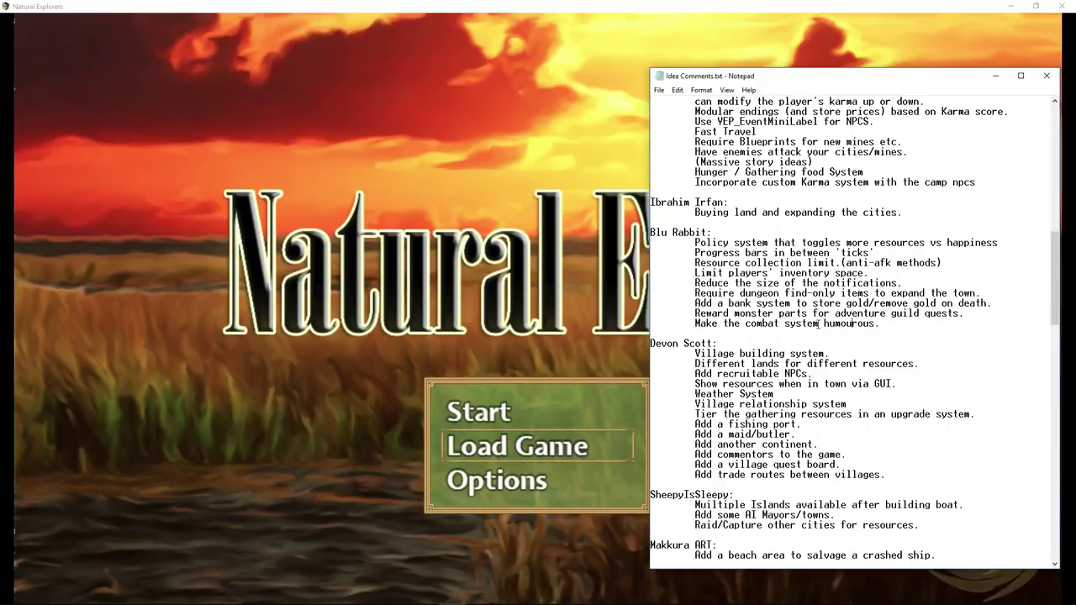
pyautogui.moveTo(840, 323); pyautogui.dragTo(698, 313)
pyautogui.moveTo(880, 314); pyautogui.dragTo(775, 324)
pyautogui.click(795, 303)
# - Skim the whole idea list from its first entry down to its end
pyautogui.scroll(20, 795, 304)
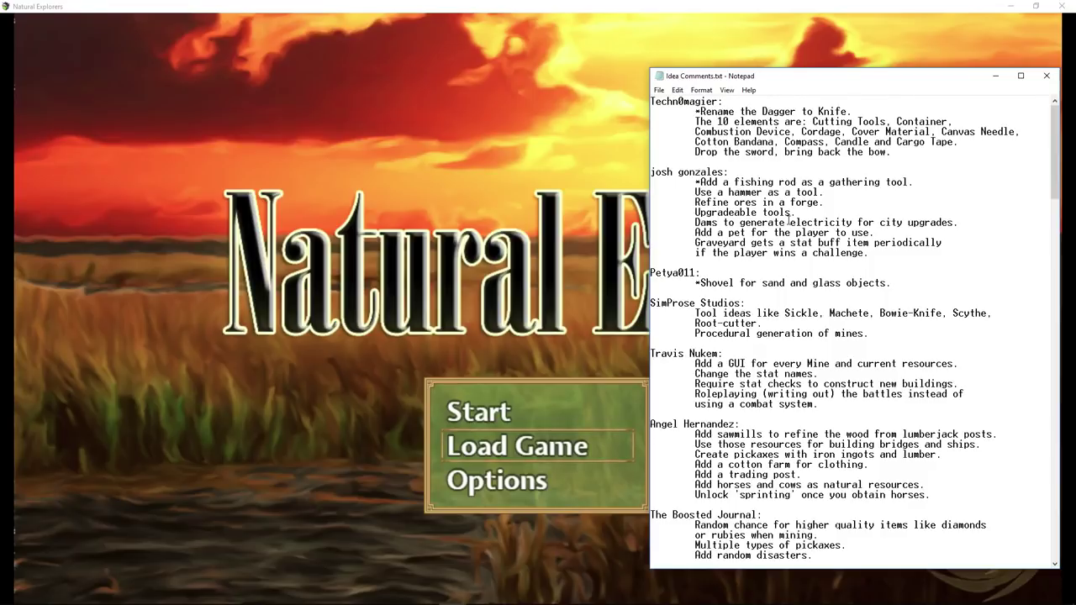
pyautogui.scroll(-6, 789, 218)
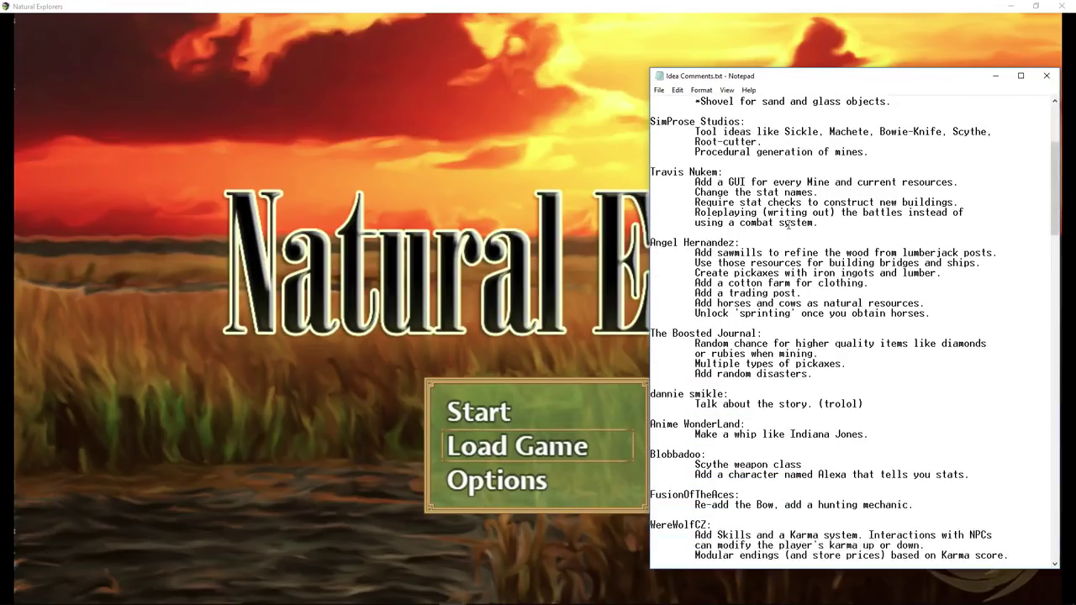
pyautogui.scroll(-7, 788, 223)
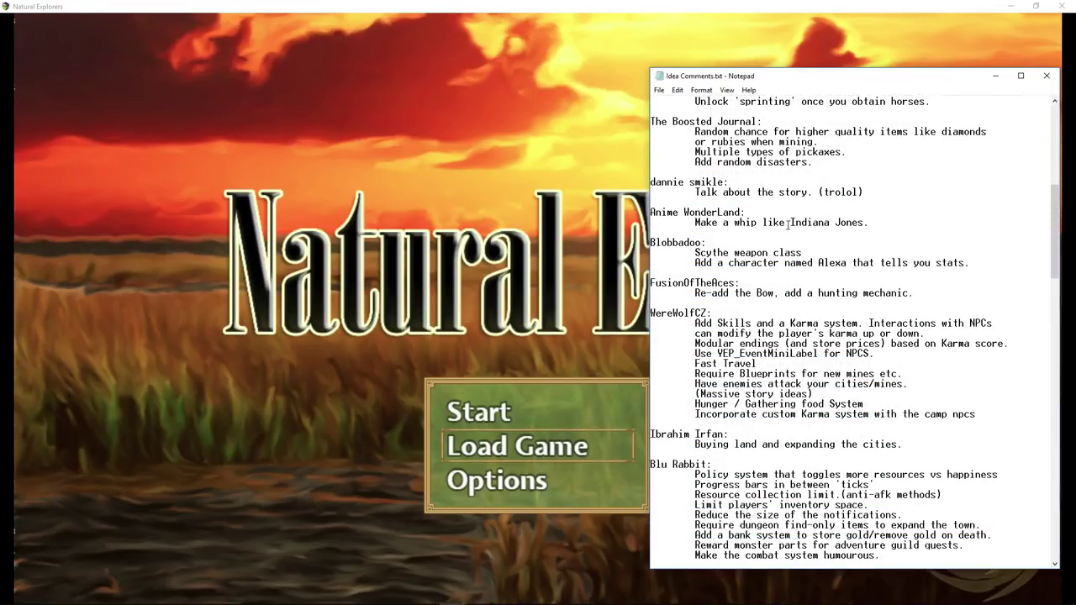
pyautogui.scroll(-10, 788, 224)
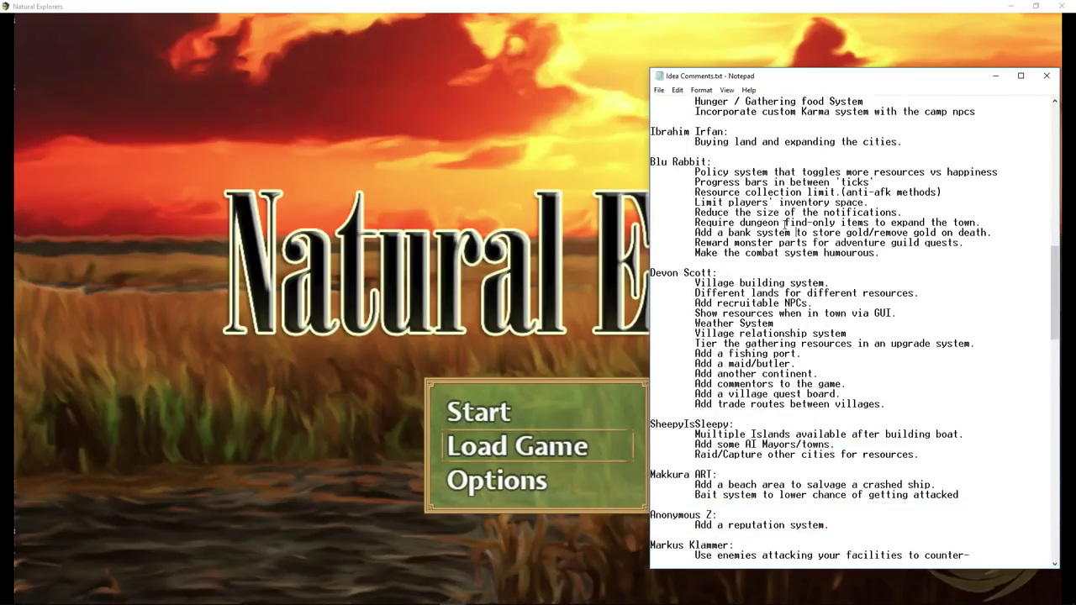
pyautogui.scroll(-13, 786, 225)
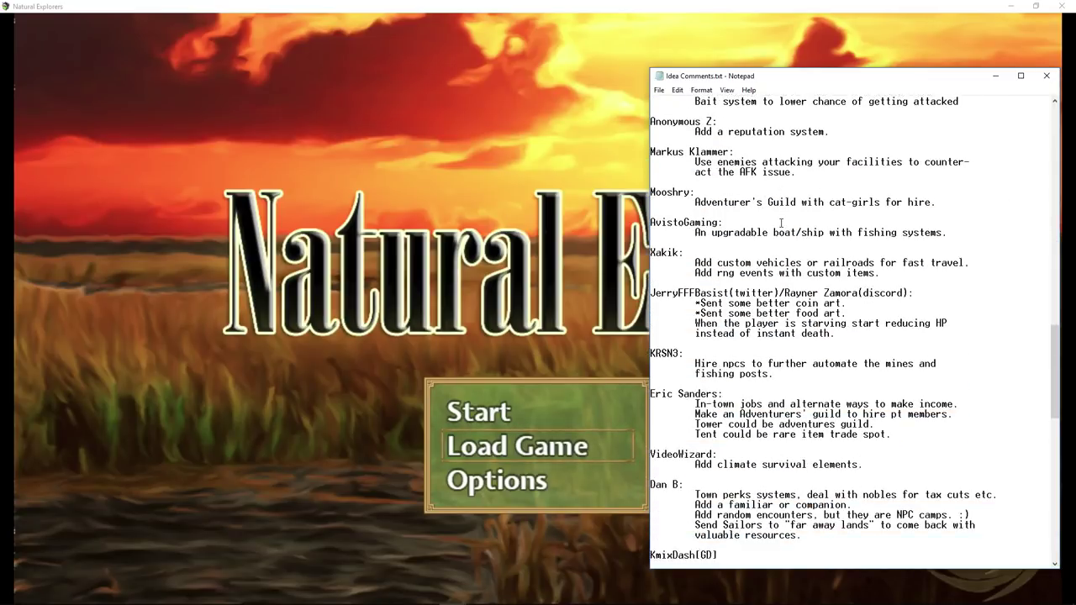
pyautogui.scroll(-9, 781, 222)
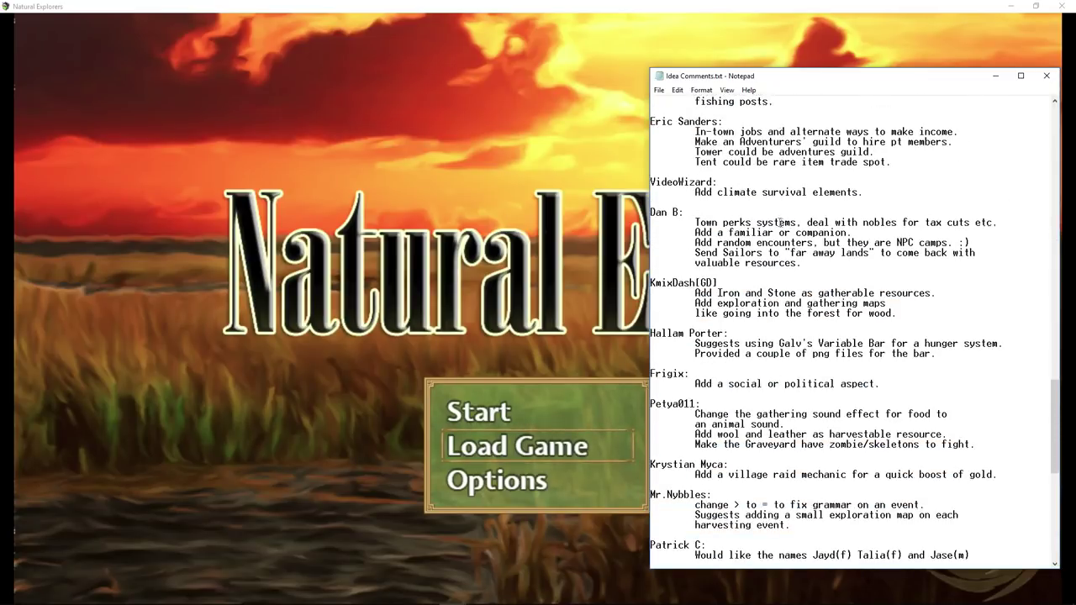
pyautogui.scroll(-6, 781, 223)
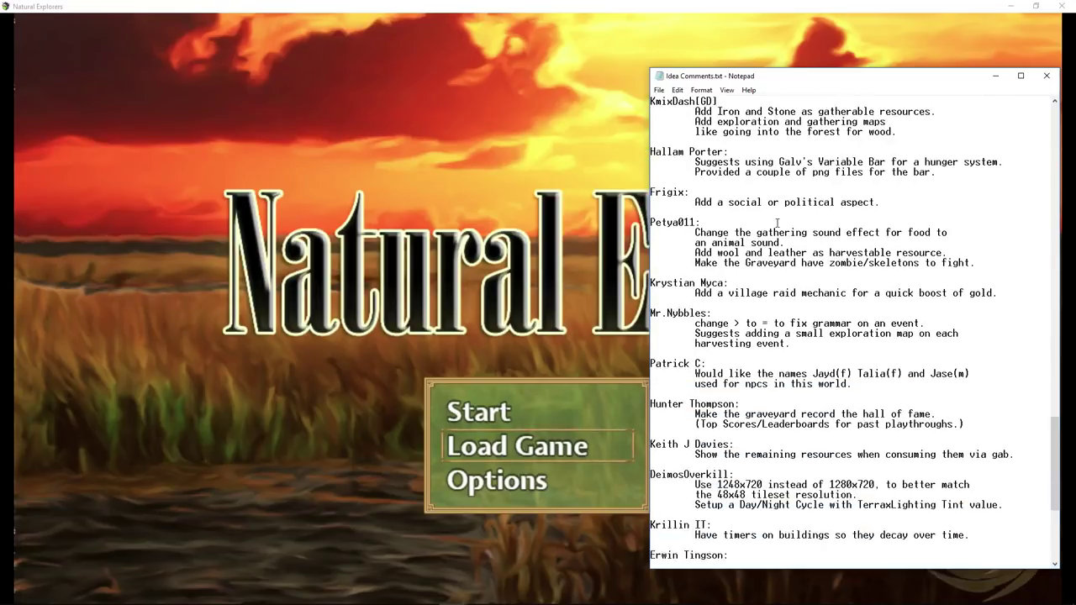
pyautogui.scroll(-7, 777, 223)
# - Save the Idea Comments text file and minimize it to return to the Natural Explorers title screen
pyautogui.click(659, 90)
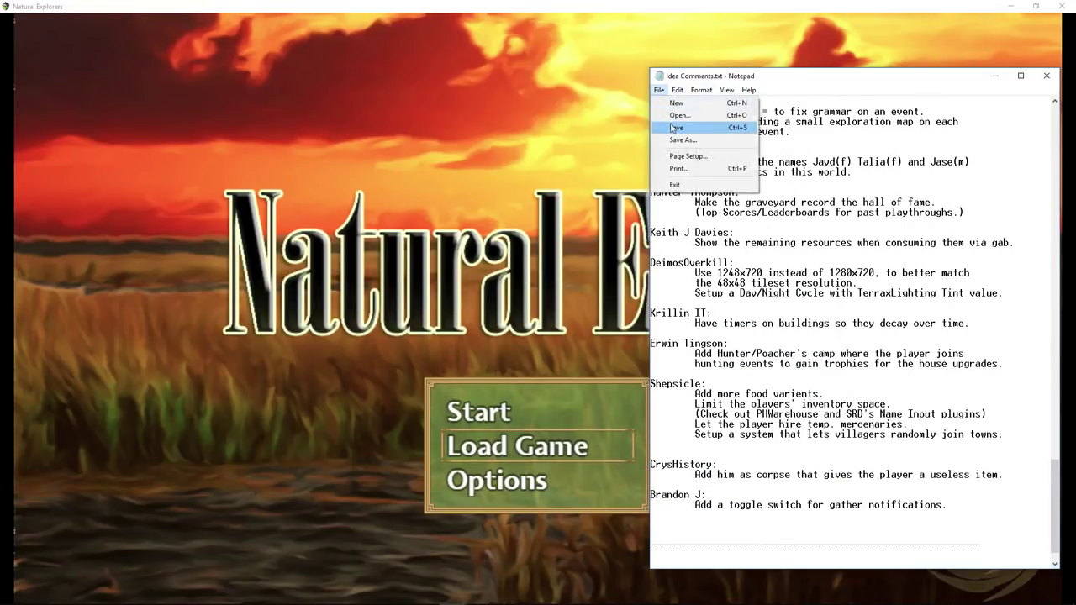
pyautogui.click(675, 127)
pyautogui.click(995, 76)
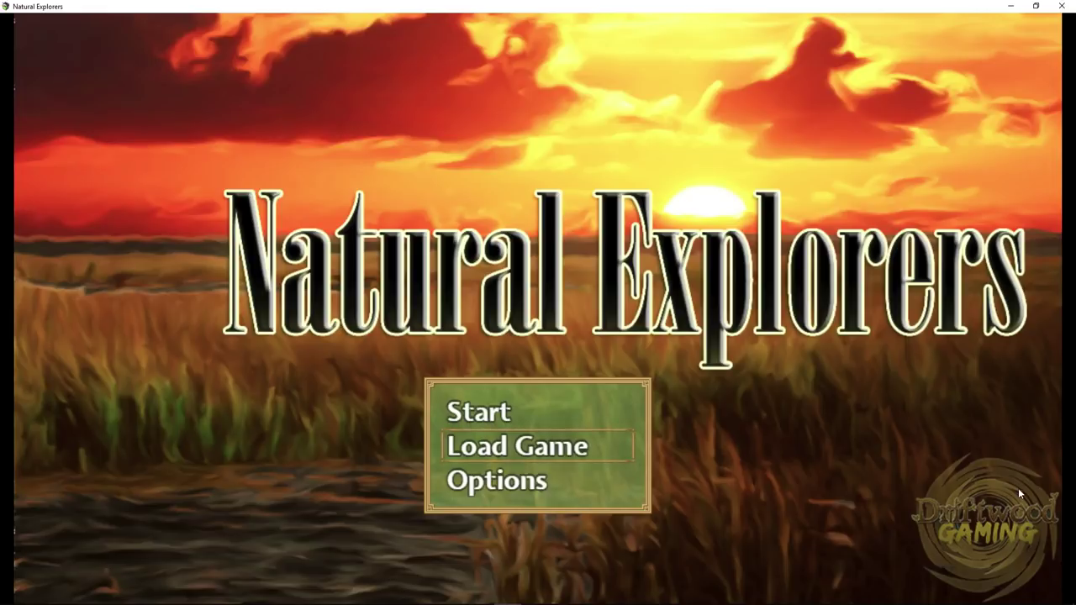
# - Start a new game and walk the character up the village stairs and into the cave entrance northwest
pyautogui.click(518, 410)
pyautogui.press('Up')
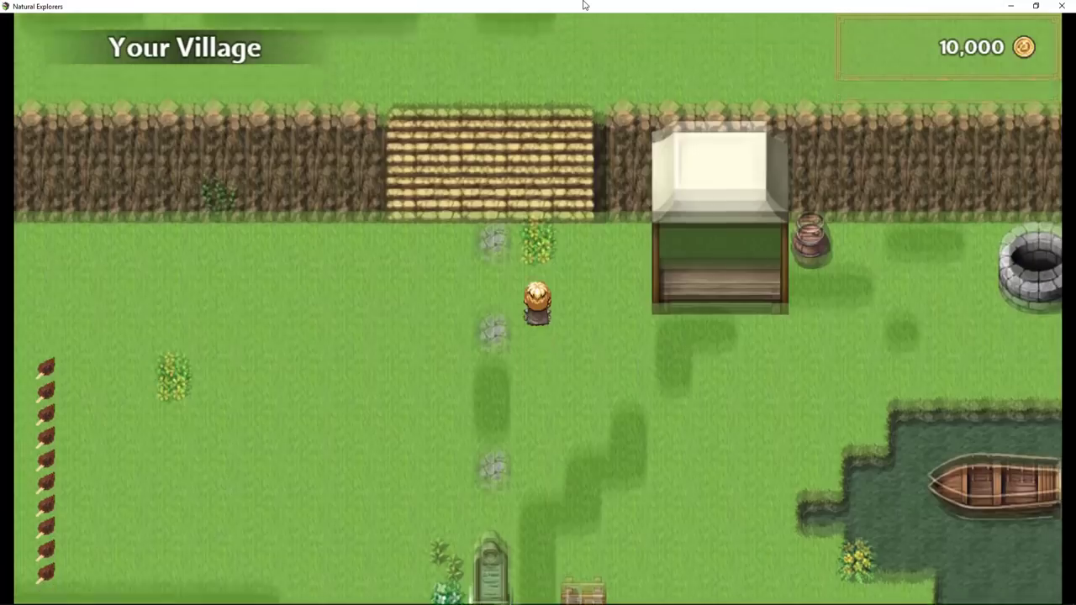
pyautogui.press('Left')
pyautogui.press('Up')
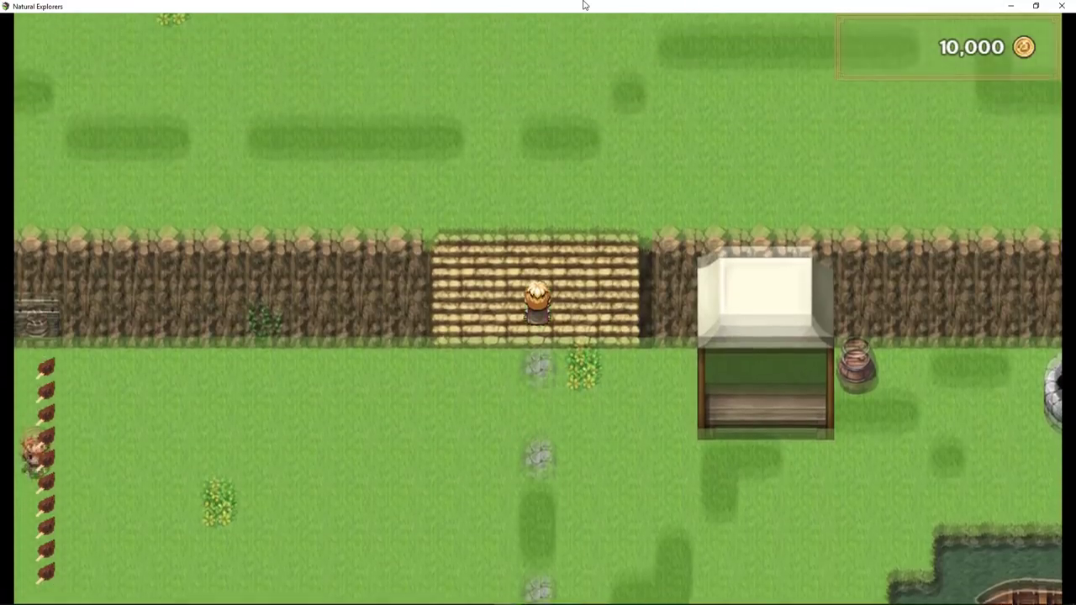
pyautogui.press('Left')
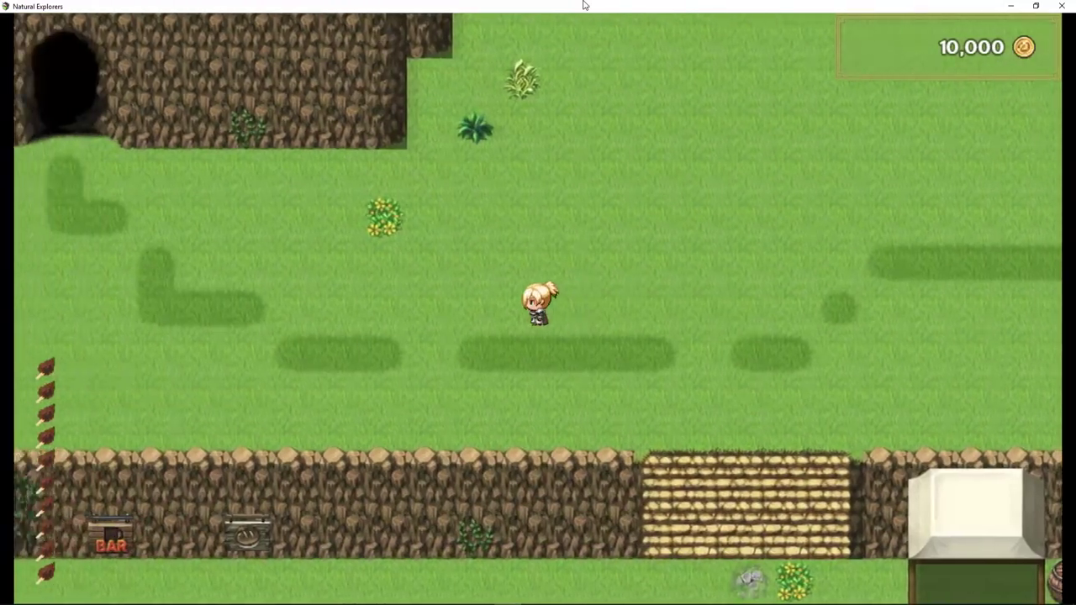
pyautogui.press('Left')
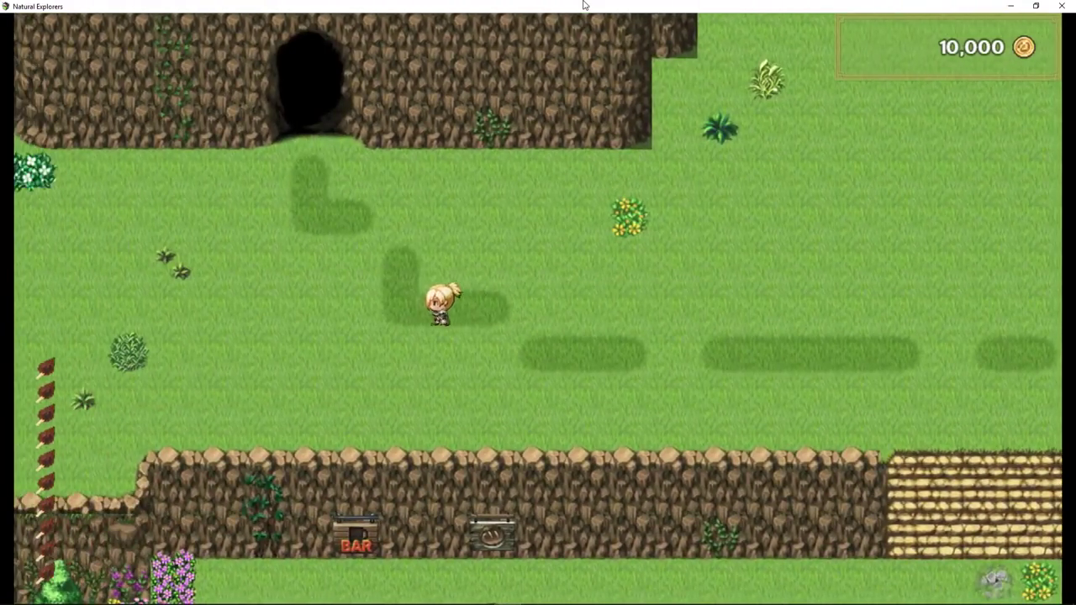
pyautogui.press('Up')
# - Explore the dungeon northwest from the entrance, past the stairs, until an enemy encounter starts
pyautogui.press('Left')
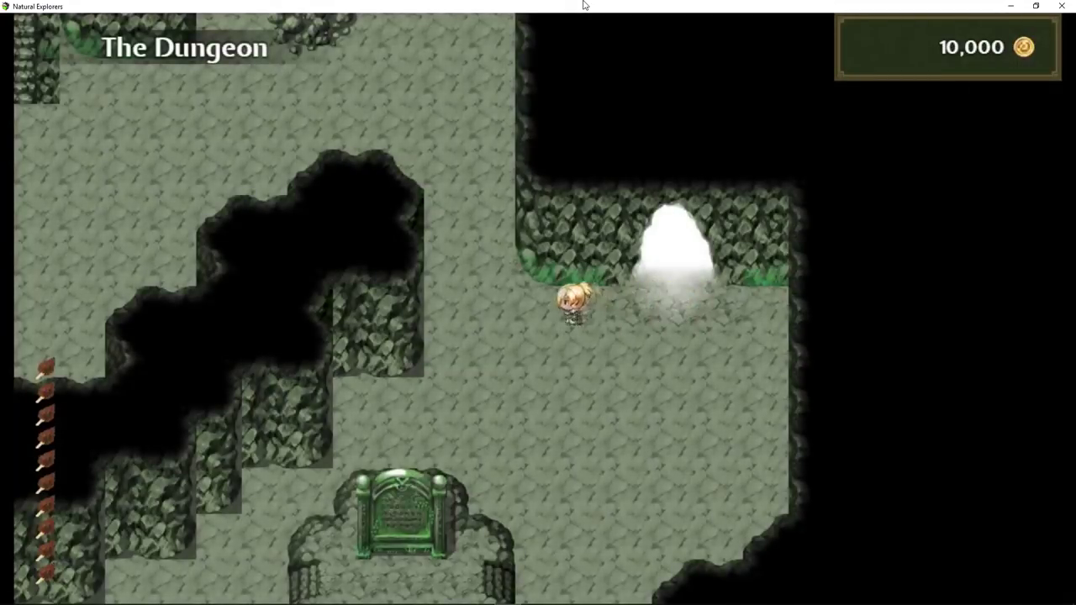
pyautogui.press('Up')
pyautogui.press('Left')
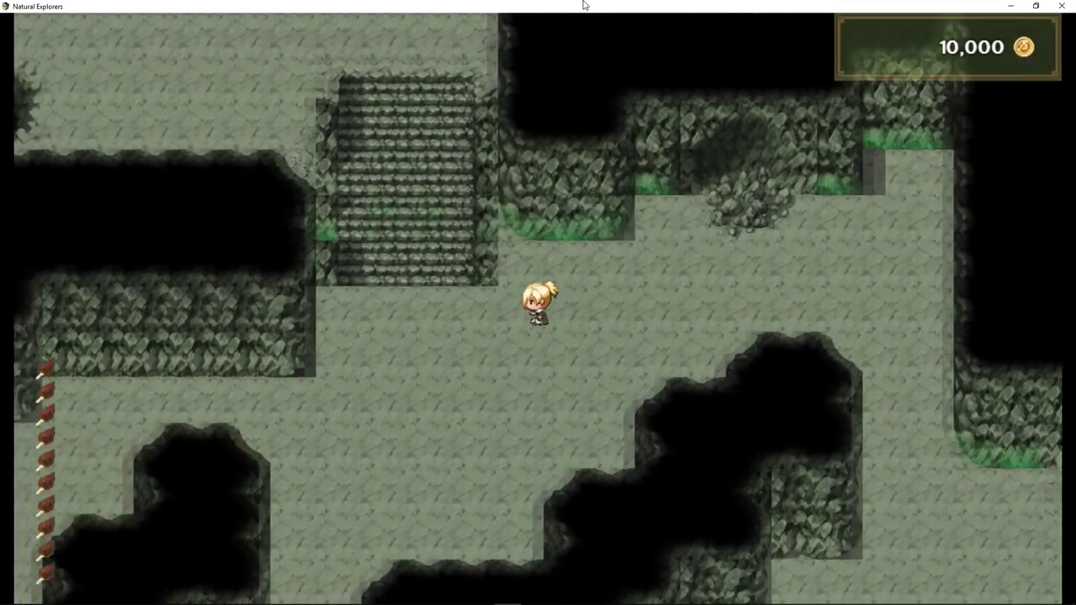
pyautogui.press('Up')
pyautogui.press('Left')
pyautogui.press('Down')
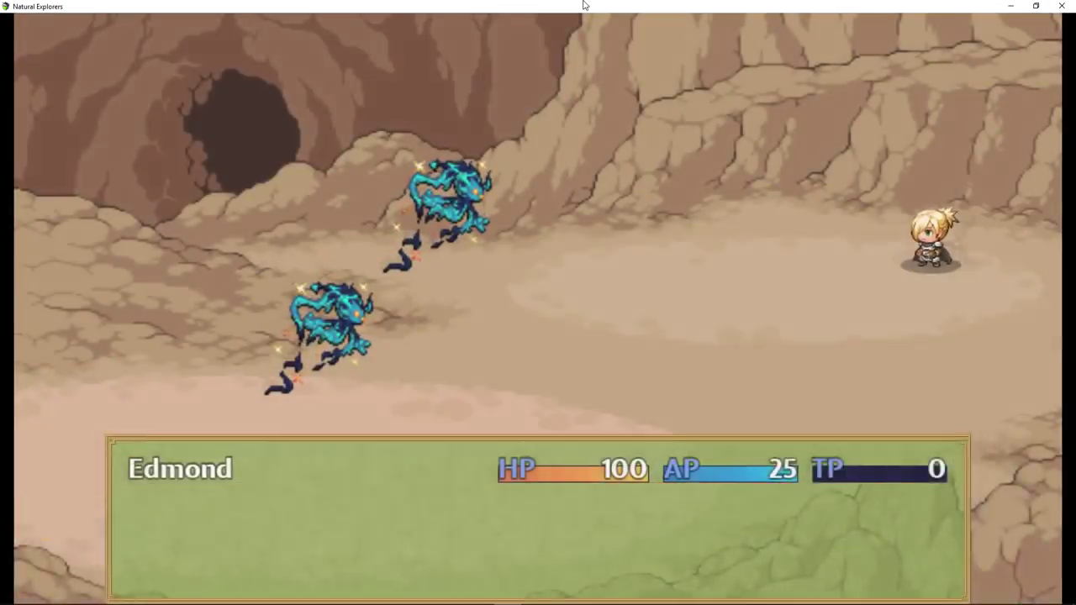
# - Fight the two Haunting Memory enemies with a basic attack followed by the Radiant Beam tech on all enemies
pyautogui.press('Return')
pyautogui.press('Return')
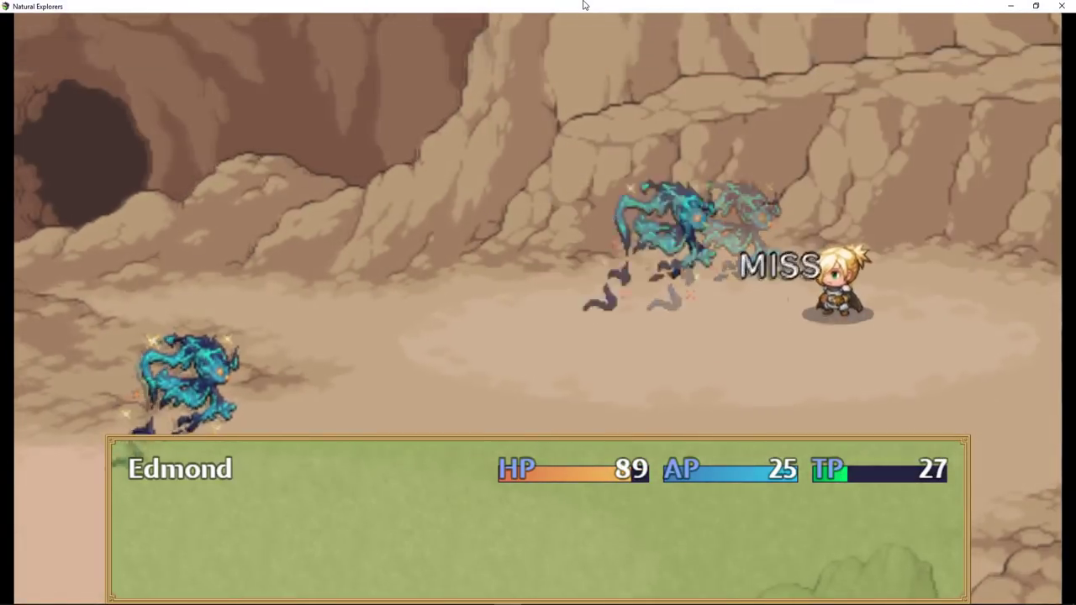
pyautogui.press('Down')
pyautogui.press('Return')
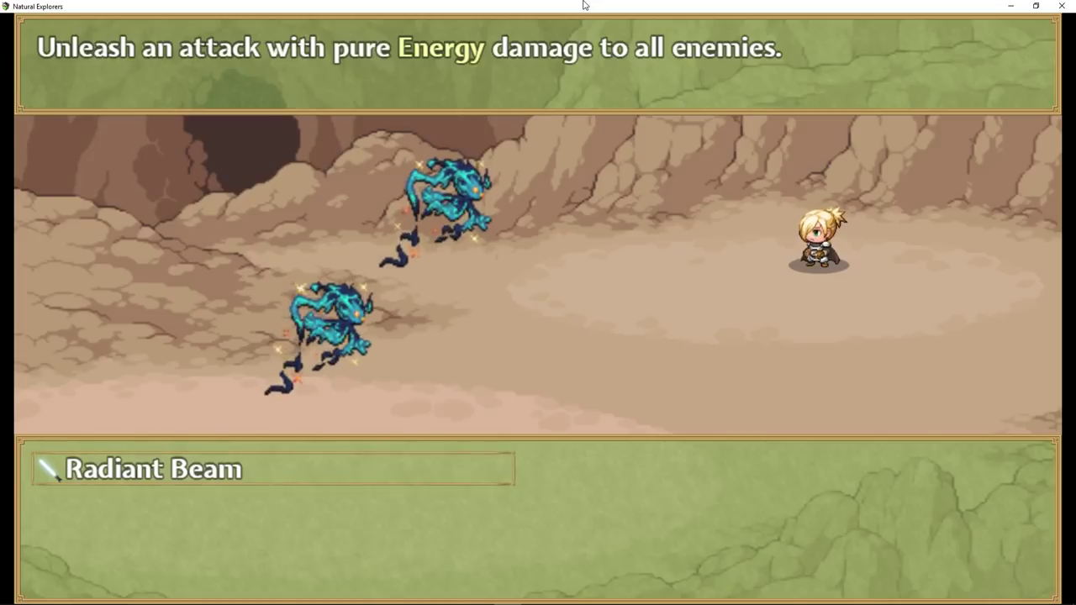
pyautogui.press('Return')
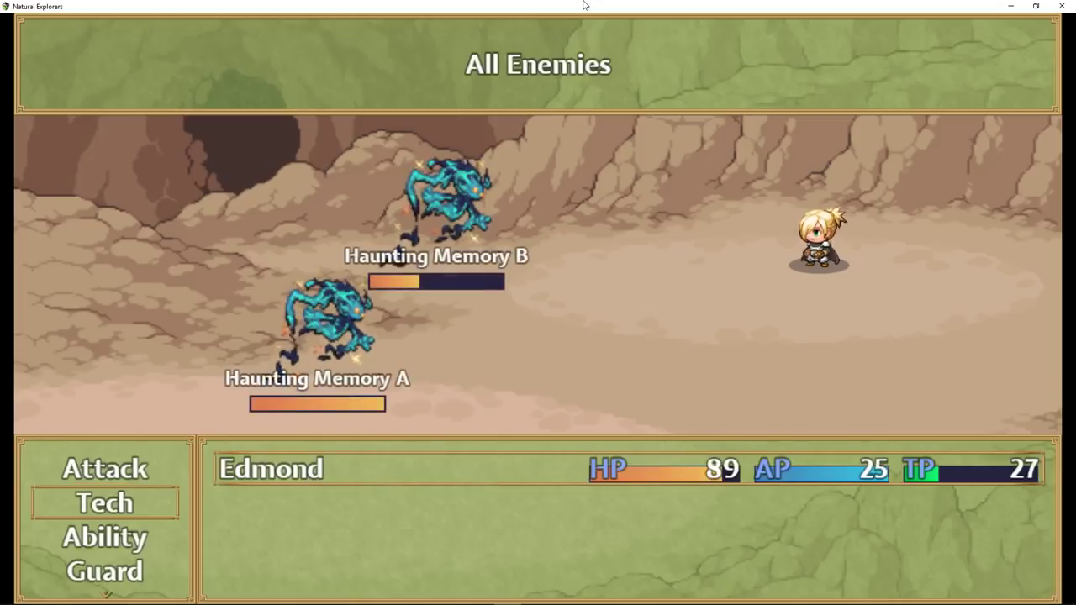
pyautogui.press('Return')
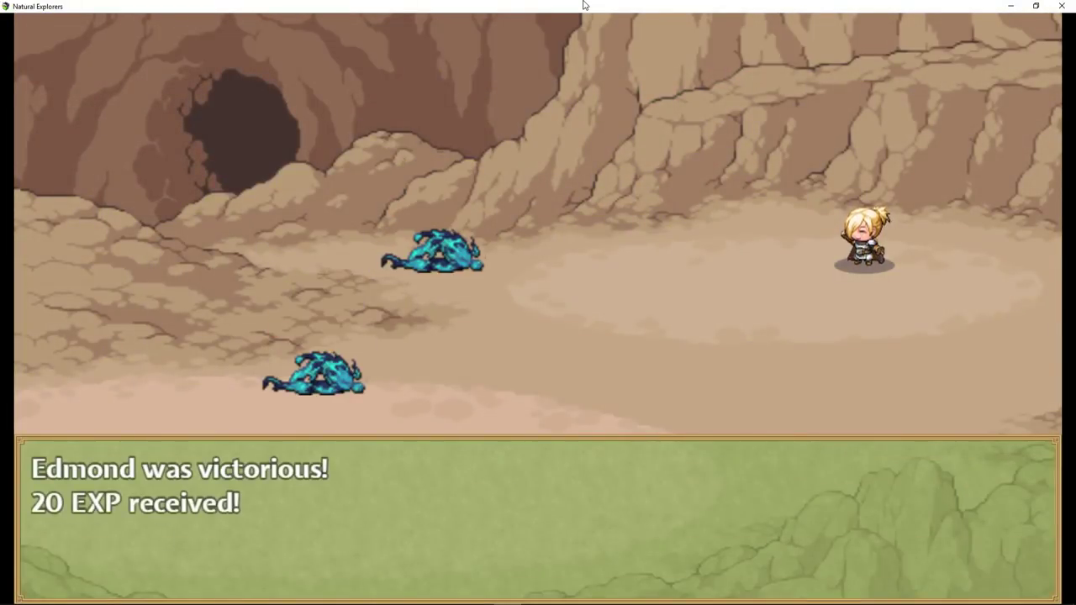
pyautogui.press('Return')
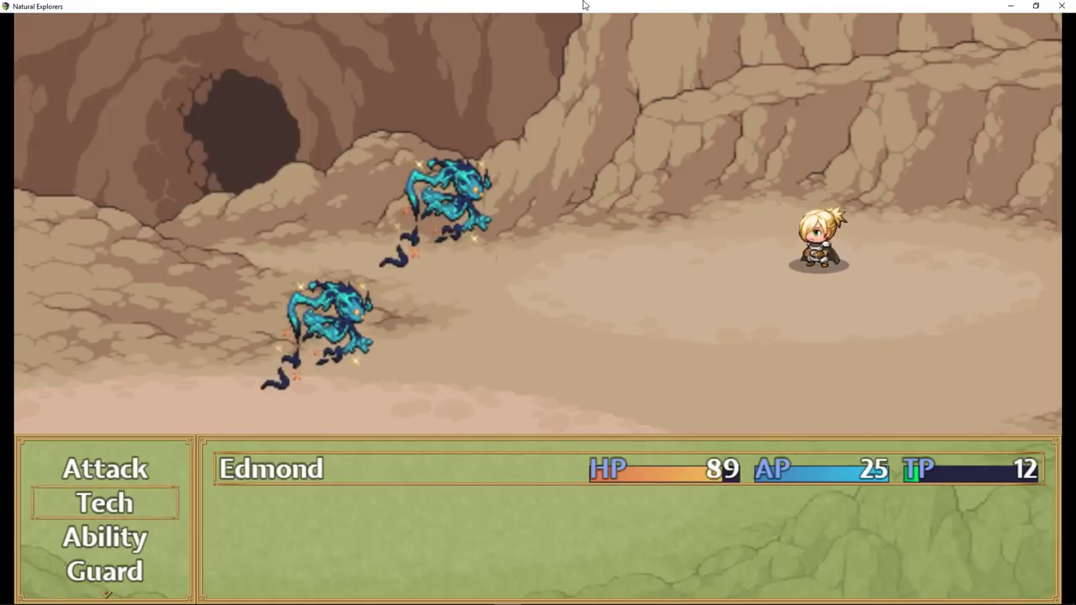
# - Use Radiant Beam on all enemies in the second battle and continue south through the dungeon
pyautogui.press('Return')
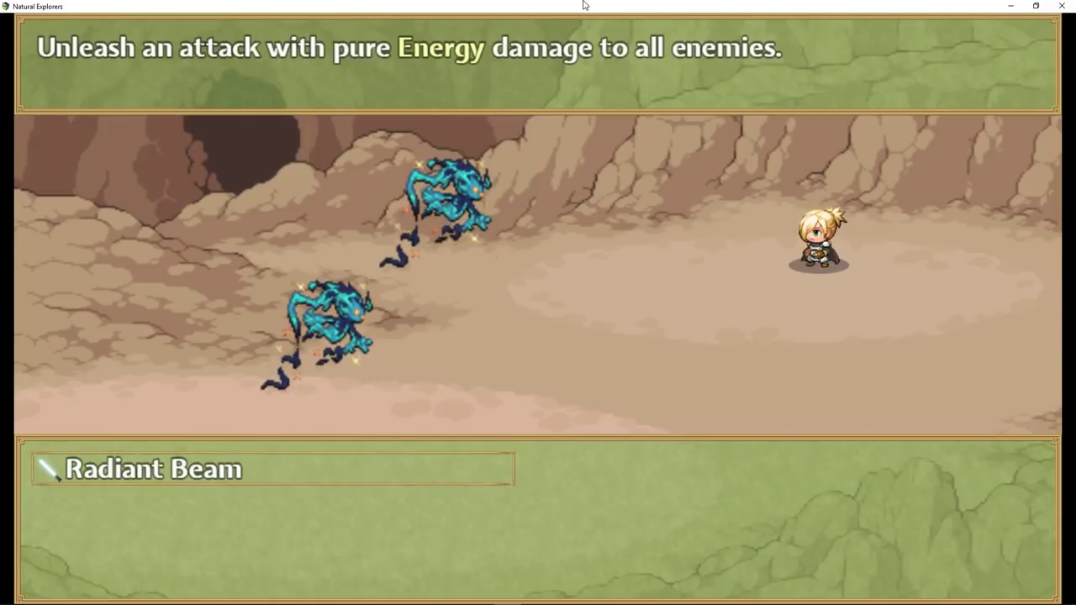
pyautogui.press('Return')
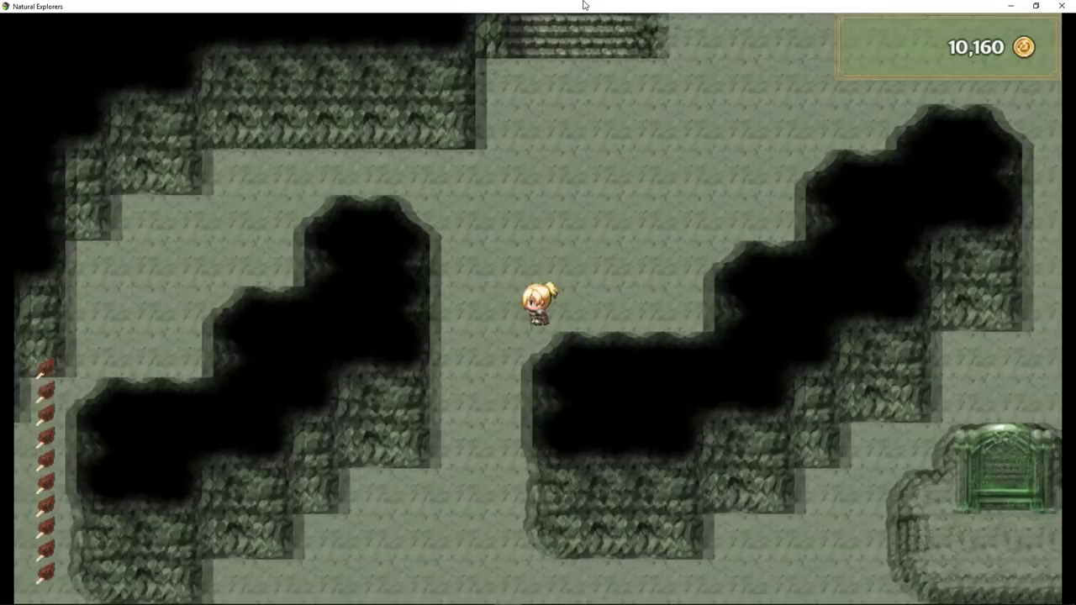
pyautogui.press('Down')
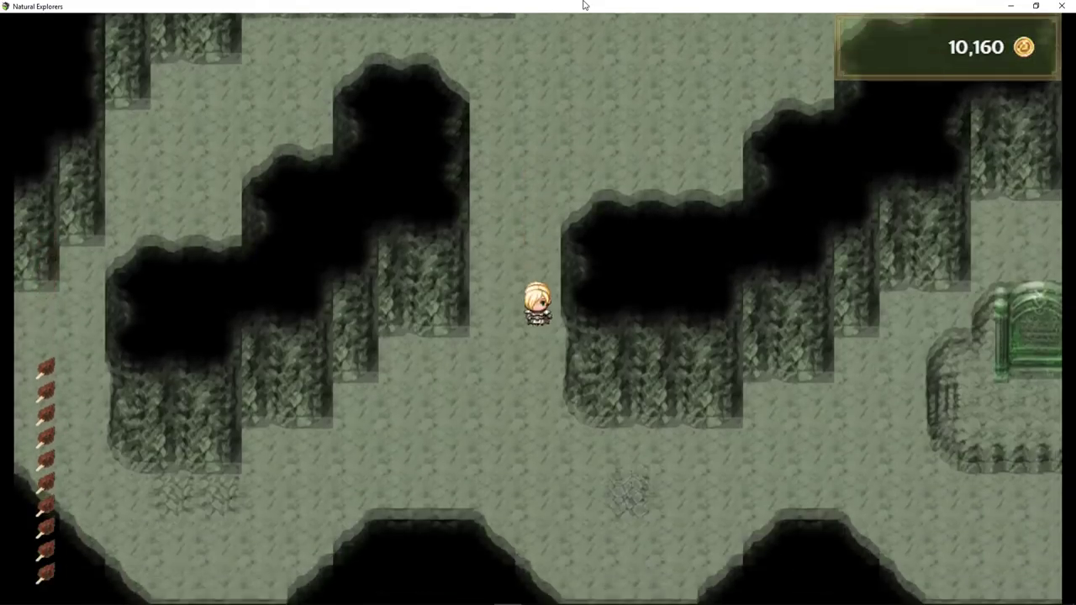
# - Walk the character east to the green stone tablet, read its inscription and dismiss the message
pyautogui.press('Right')
pyautogui.press('Up')
pyautogui.press('Right')
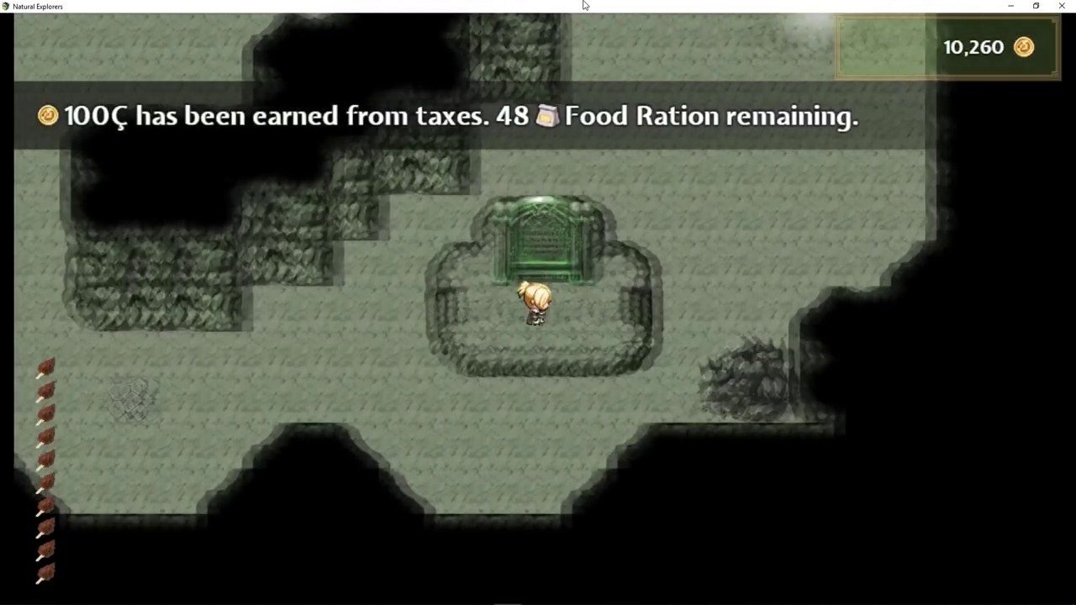
pyautogui.press('Left')
pyautogui.press('Right')
pyautogui.press('Up')
pyautogui.press('Return')
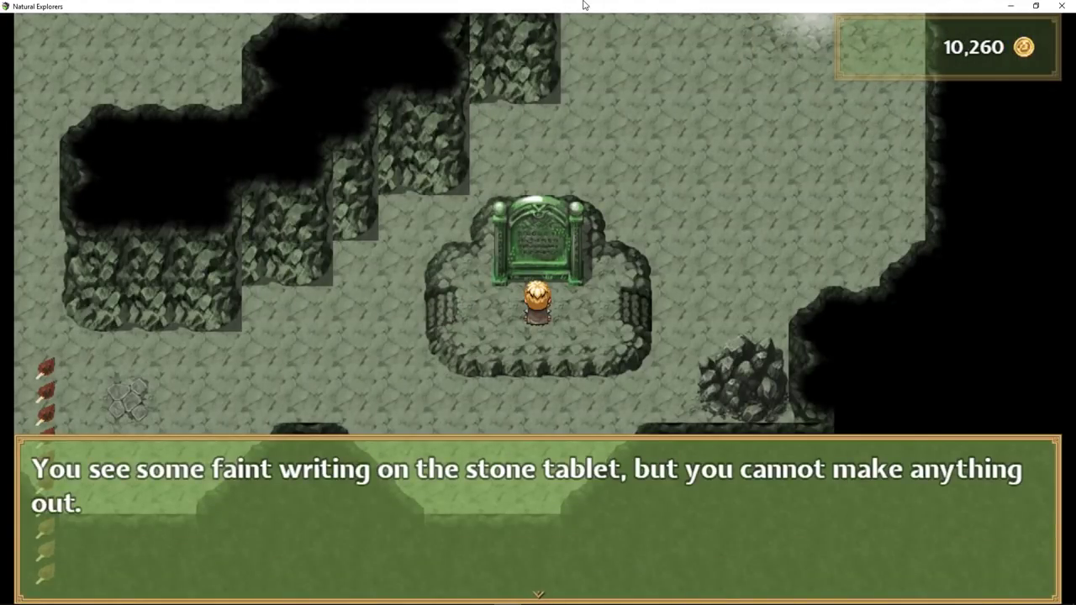
pyautogui.press('Return')
# - Explore the cave area east of the stone tablet, up toward the glowing exit and back to the rubble
pyautogui.press('Right')
pyautogui.press('Up')
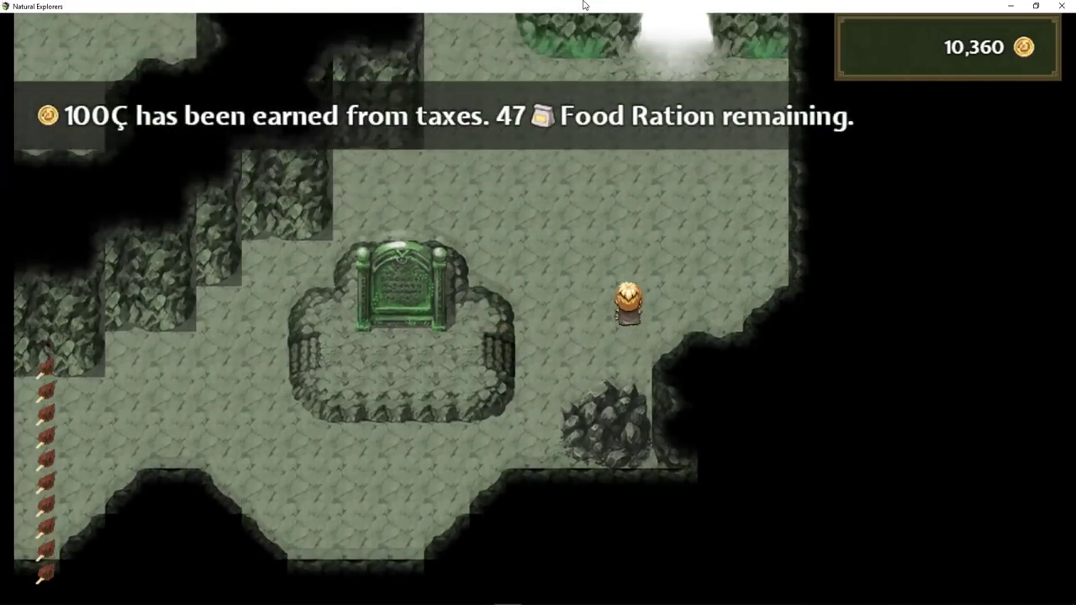
pyautogui.press('Left')
pyautogui.press('Down')
pyautogui.press('Right')
pyautogui.press('Up')
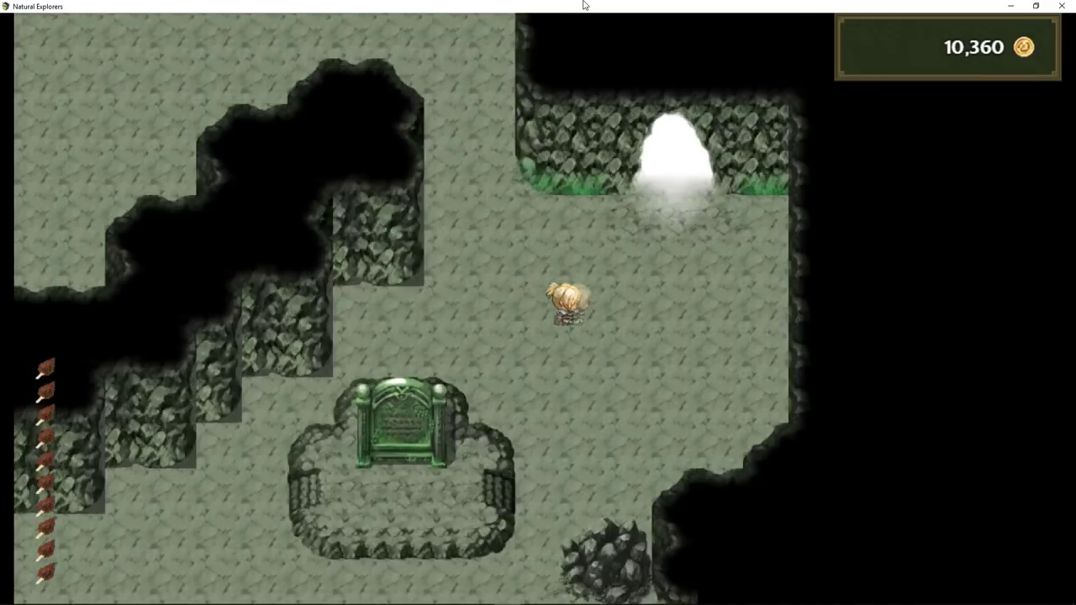
pyautogui.press('Down')
pyautogui.press('Left')
pyautogui.press('Right')
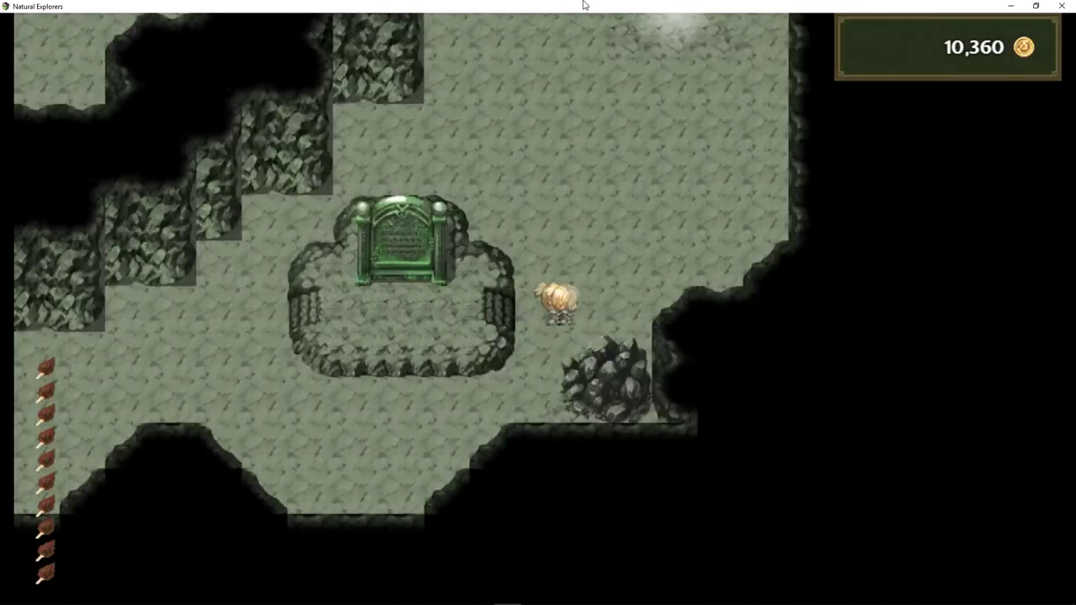
# - Walk the character northwest to the foot of the stone stairs, near the green orb
pyautogui.press('Up')
pyautogui.press('Left')
pyautogui.press('Left')
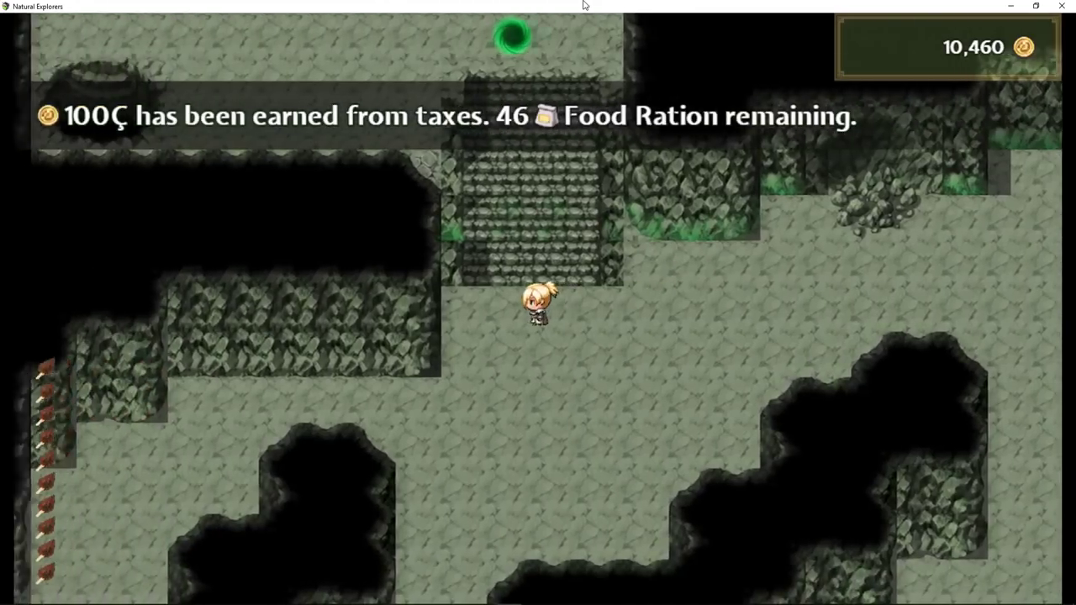
pyautogui.press('Right')
pyautogui.press('Down')
pyautogui.press('Up')
pyautogui.press('Left')
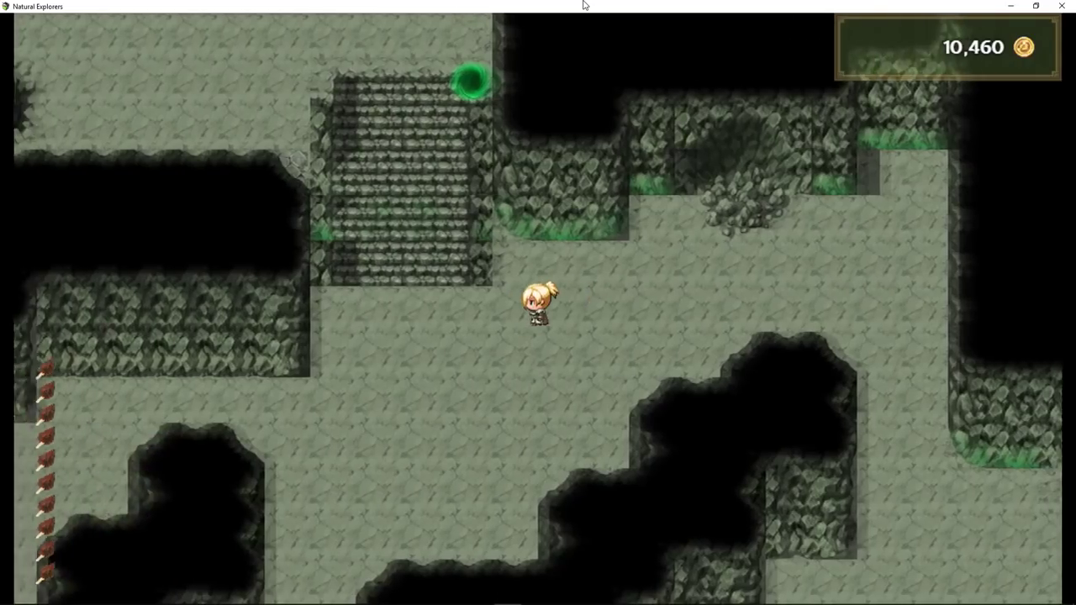
# - Move the character southwest away from the orb, along the cave wall, and head back toward the stairs
pyautogui.press('Down')
pyautogui.press('Left')
pyautogui.press('Down')
pyautogui.press('Left')
pyautogui.press('Down')
pyautogui.press('Right')
pyautogui.press('Up')
pyautogui.press('Right')
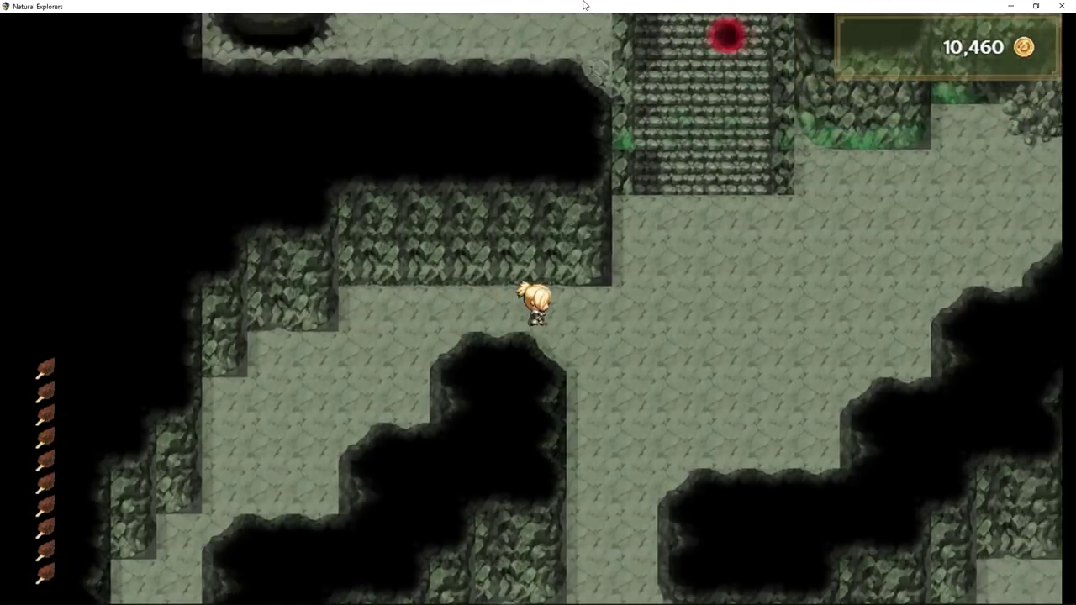
pyautogui.press('Up')
pyautogui.press('Right')
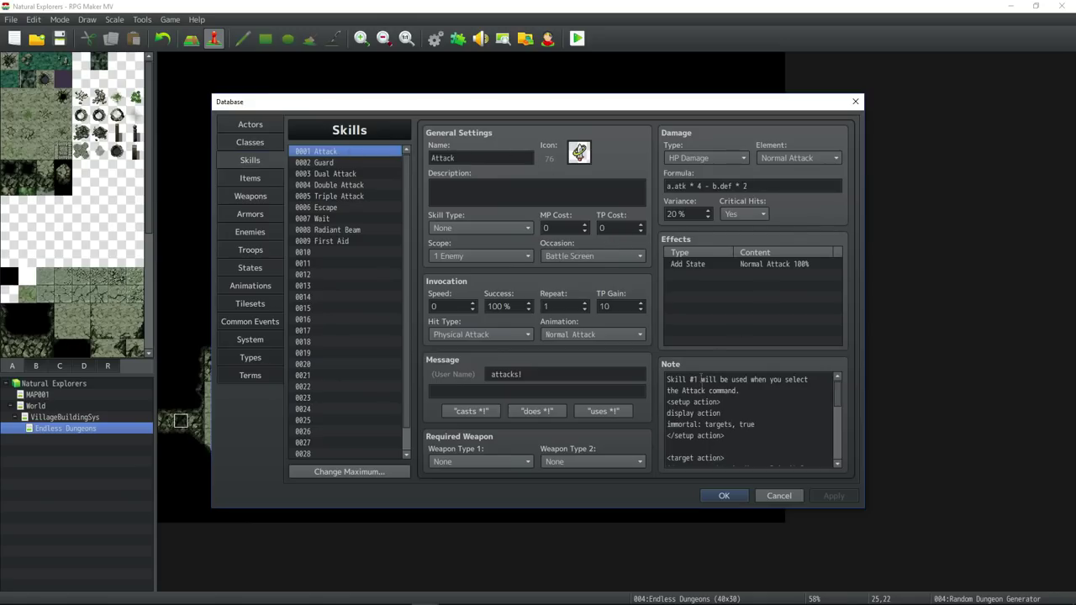
# - In RPG Maker MV, examine the Attack skill's note from its setup action through the end of its target action
pyautogui.click(701, 379)
pyautogui.hotkey('ctrl', 'a')
pyautogui.click(716, 403)
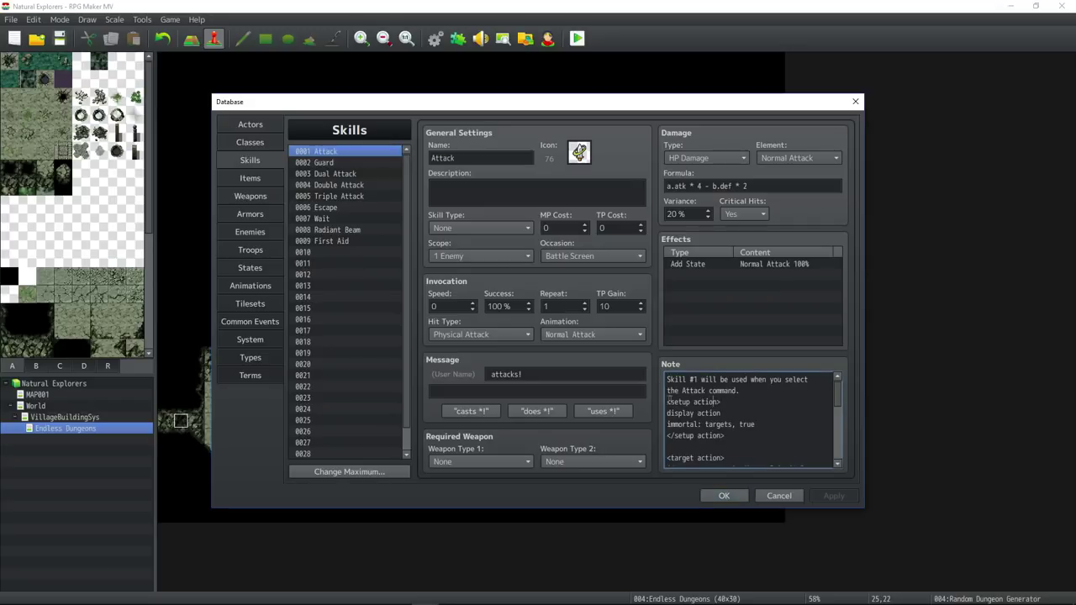
pyautogui.moveTo(669, 402); pyautogui.dragTo(770, 406)
pyautogui.scroll(-1, 753, 404)
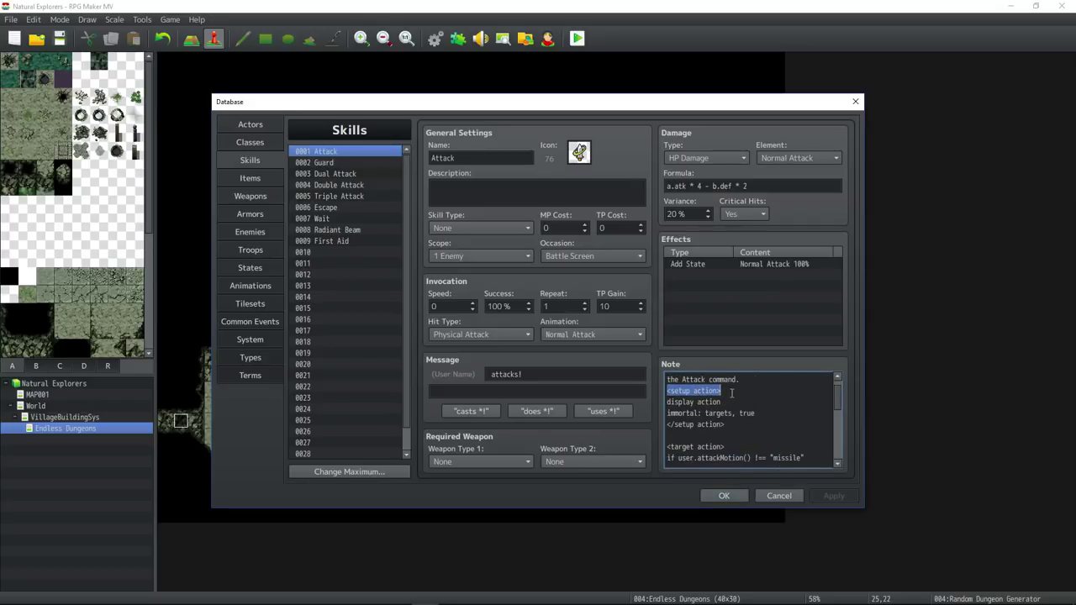
pyautogui.scroll(-6, 731, 394)
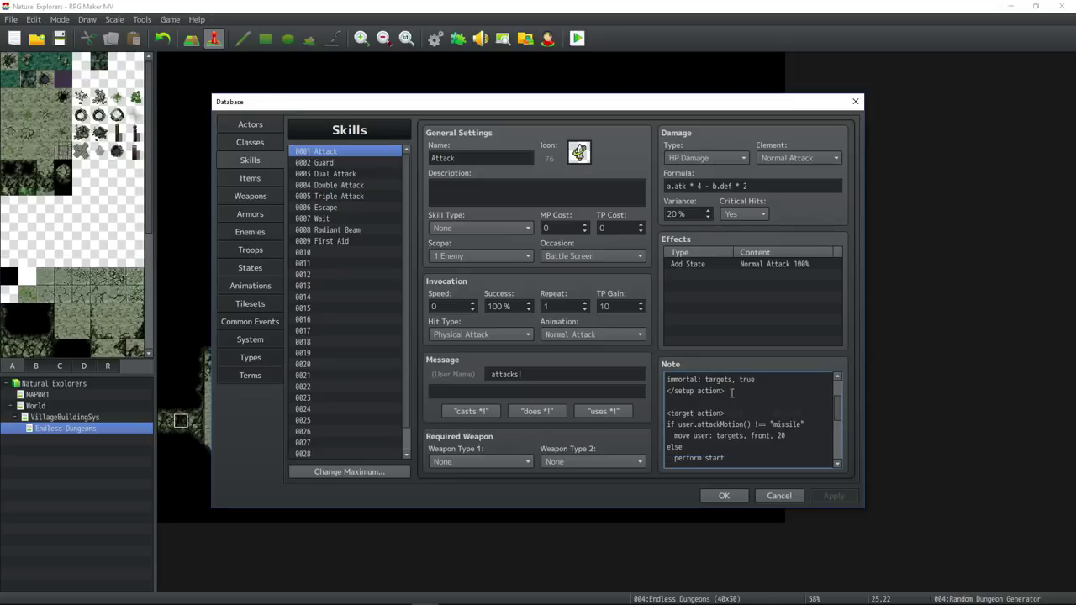
pyautogui.scroll(-7, 732, 394)
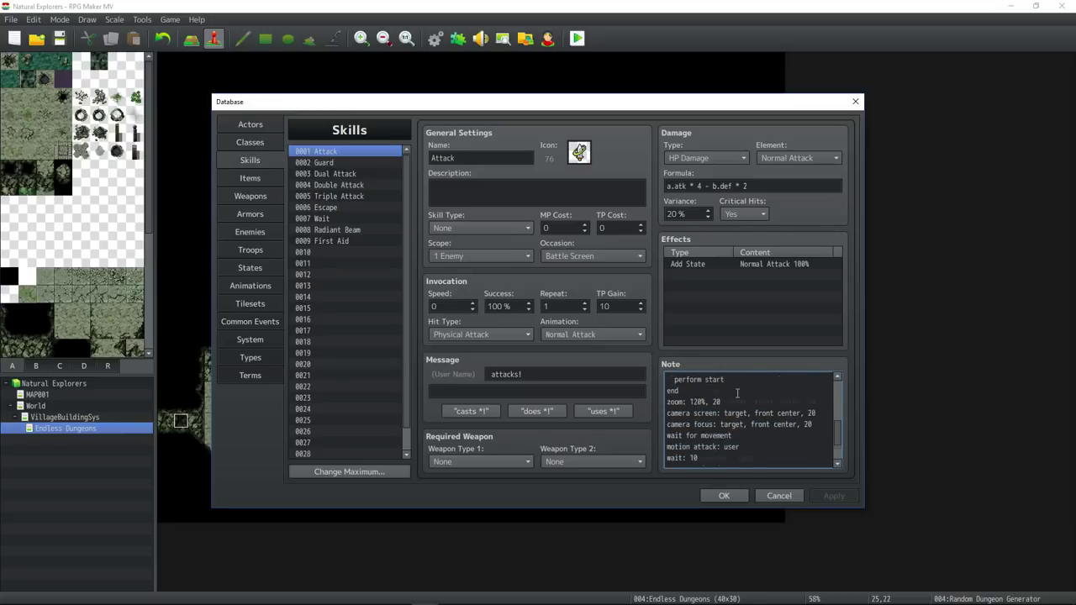
pyautogui.scroll(-2, 737, 393)
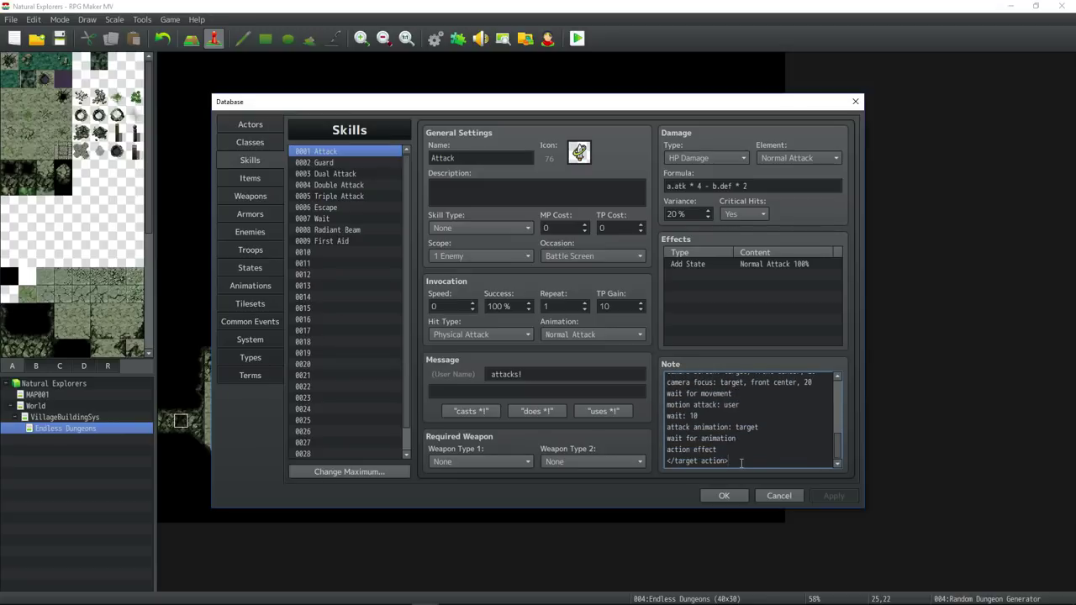
# - Examine the Radiant Beam skill's note, including its setup action, camera, zoom and user motion commands and whole action
pyautogui.click(351, 232)
pyautogui.click(737, 402)
pyautogui.hotkey('ctrl', 'a')
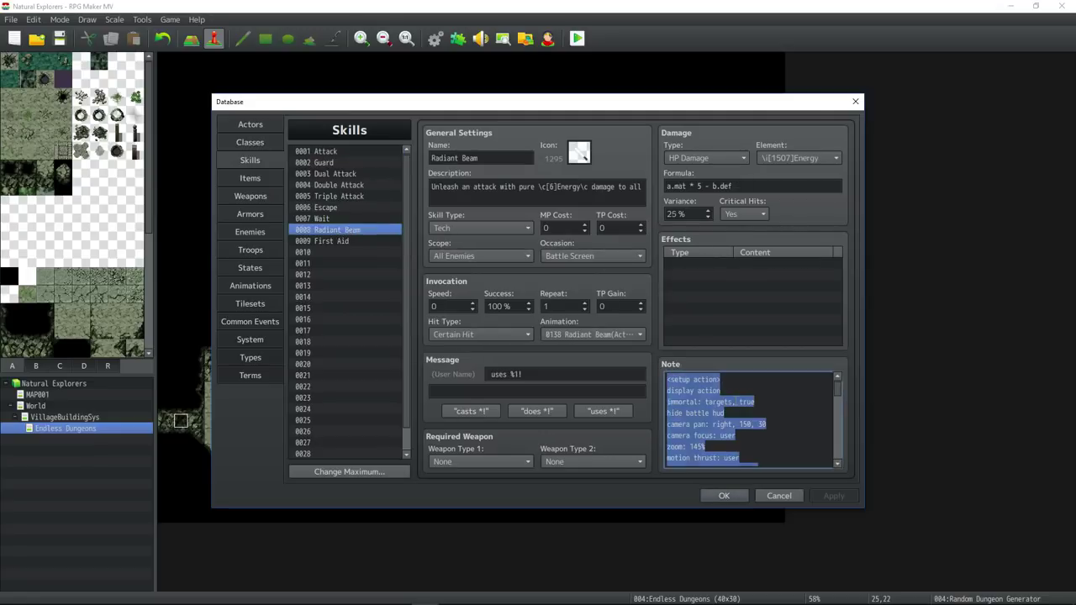
pyautogui.click(756, 392)
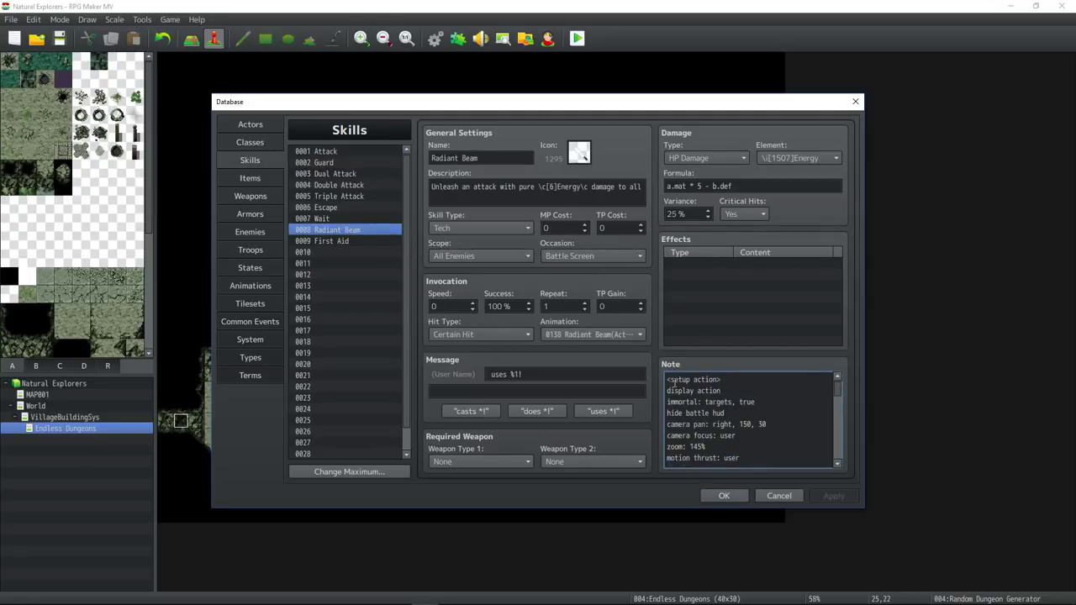
pyautogui.moveTo(668, 380); pyautogui.dragTo(759, 434)
pyautogui.scroll(-3, 759, 435)
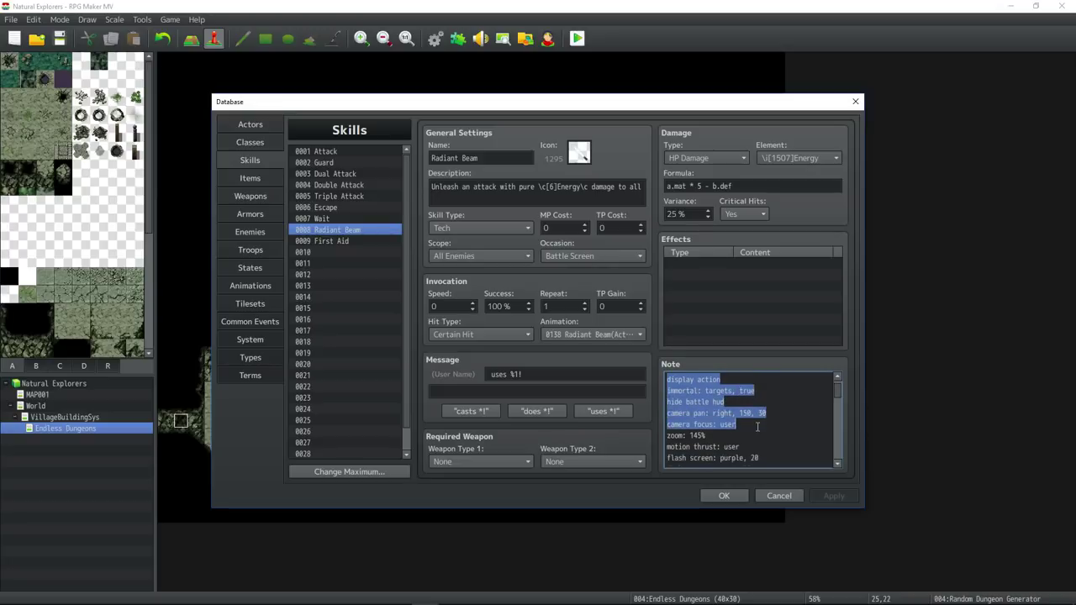
pyautogui.scroll(3, 750, 411)
pyautogui.scroll(-5, 751, 411)
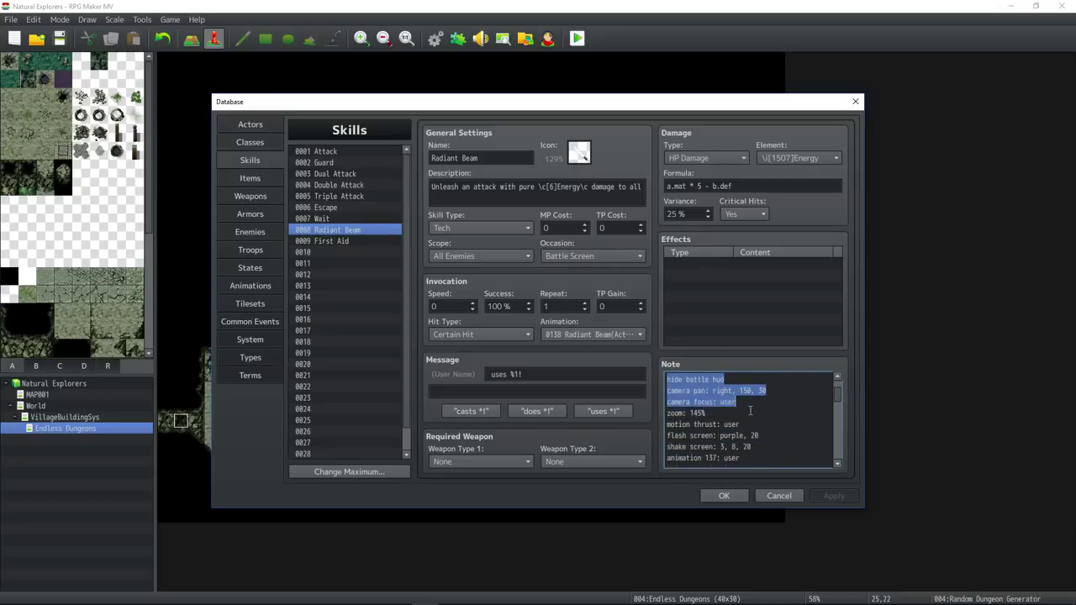
pyautogui.scroll(-8, 748, 408)
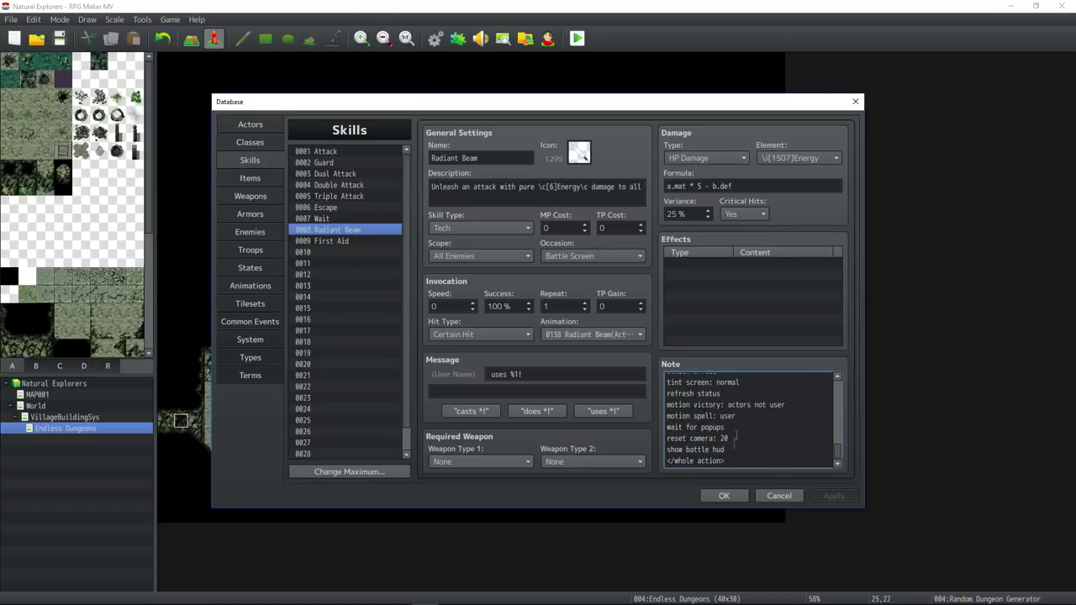
pyautogui.scroll(10, 735, 437)
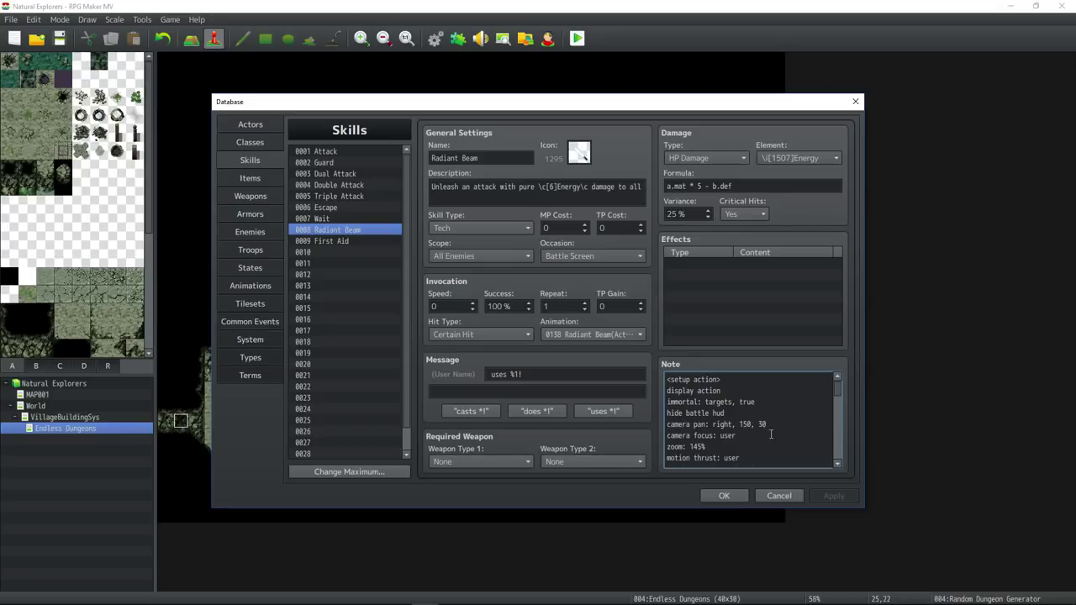
pyautogui.scroll(-5, 744, 410)
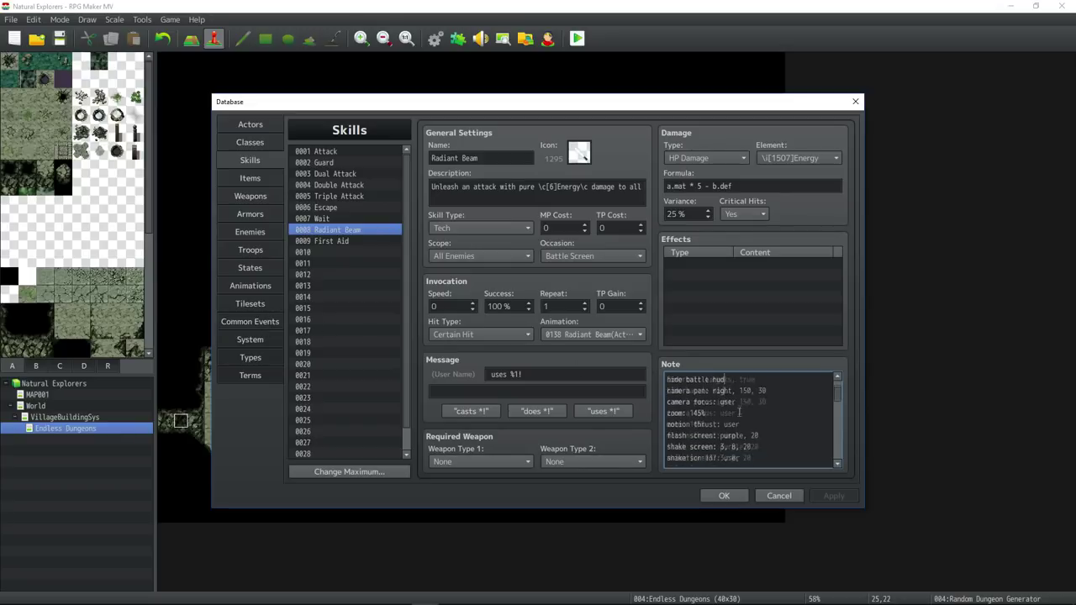
pyautogui.moveTo(740, 428); pyautogui.dragTo(667, 425)
# - Review the ShowAnim01(RadiantBeam) common event's PlaceAnim plugin commands and waits, inspecting the first command's parameters, and apply the database
pyautogui.click(252, 322)
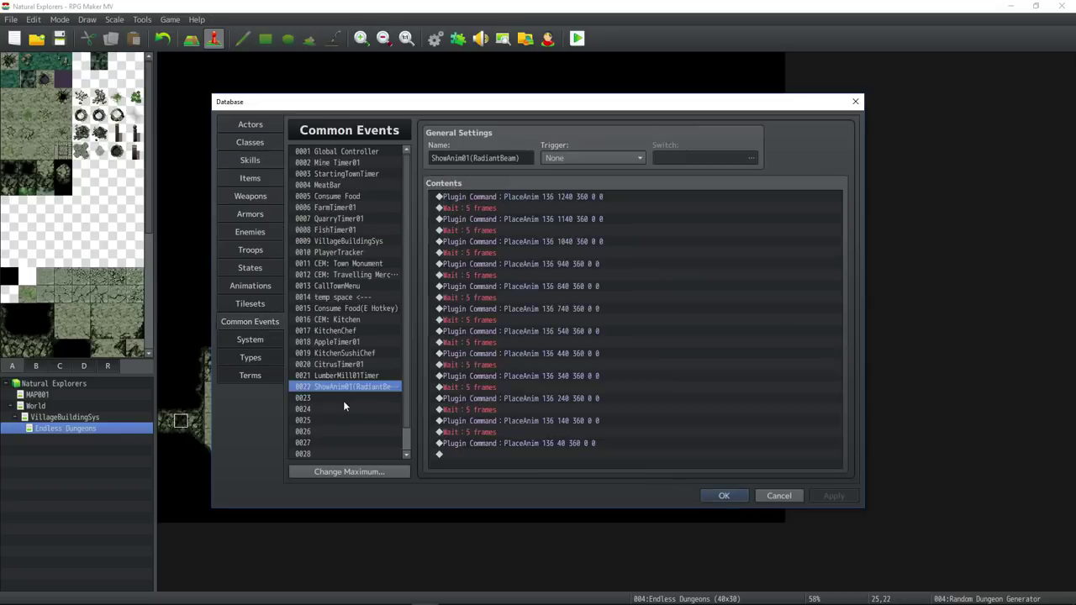
pyautogui.click(500, 198)
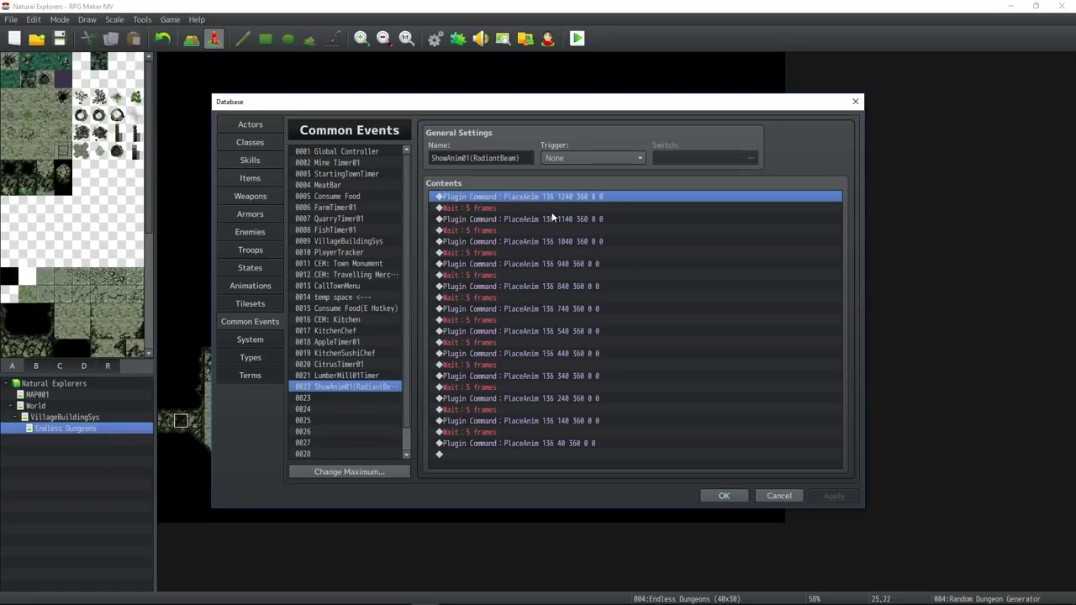
pyautogui.press('Return')
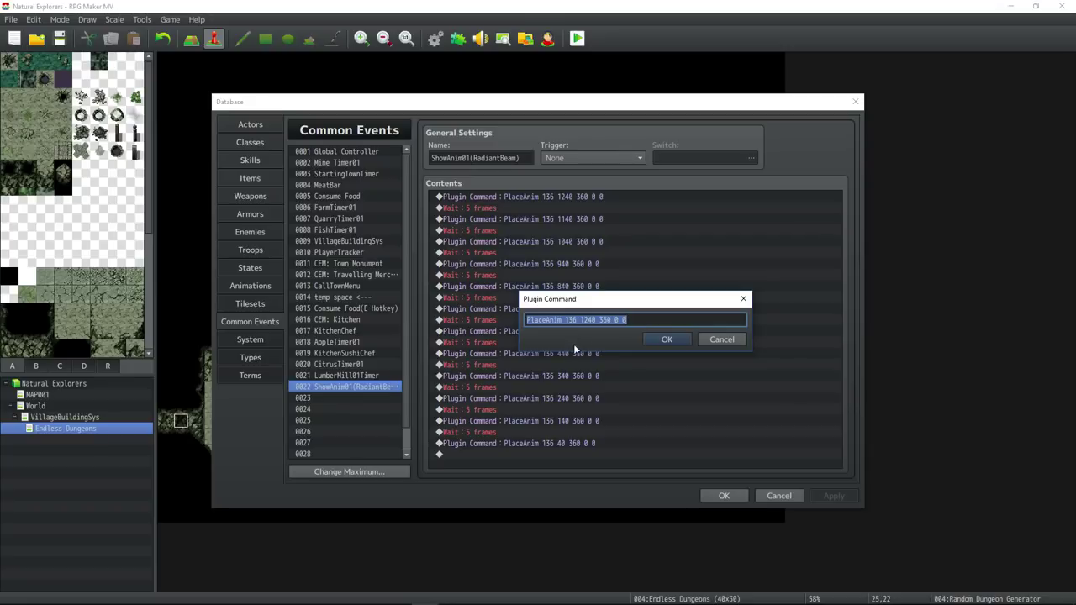
pyautogui.click(576, 320)
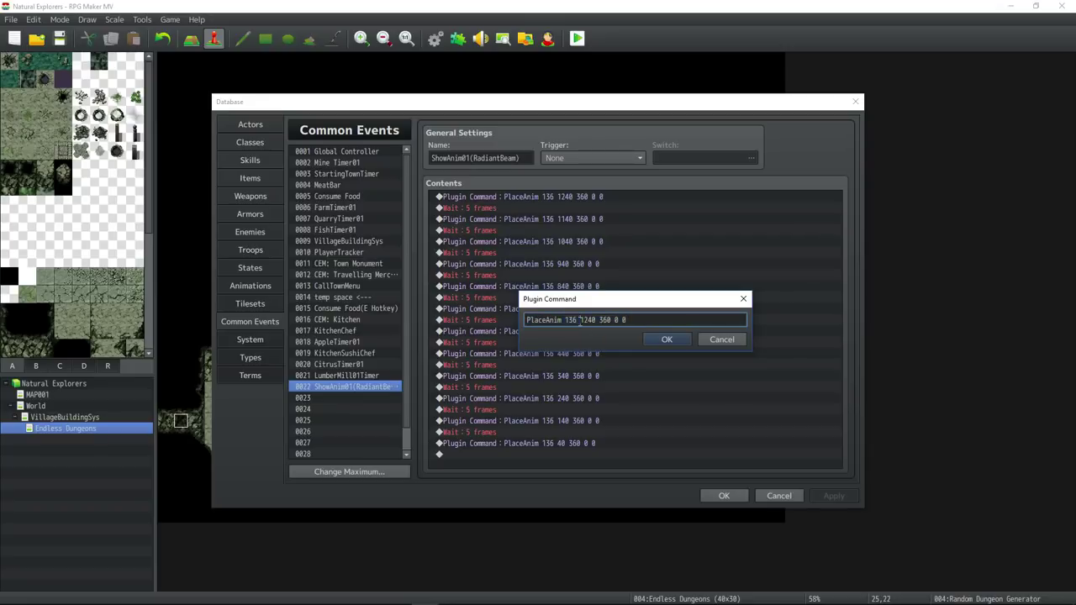
pyautogui.press('Return')
pyautogui.click(520, 220)
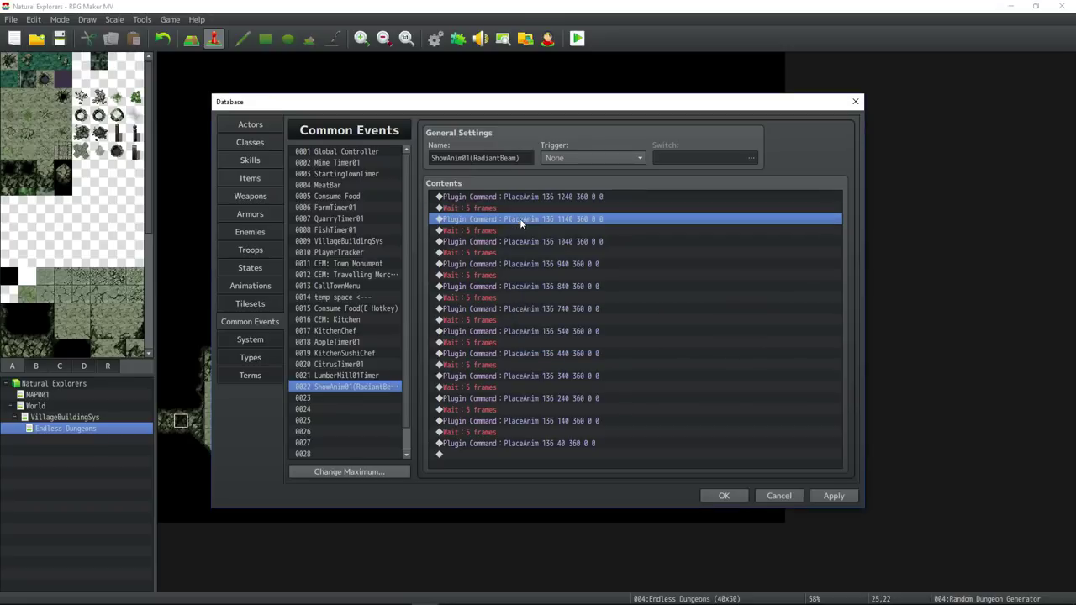
pyautogui.click(522, 234)
pyautogui.click(529, 250)
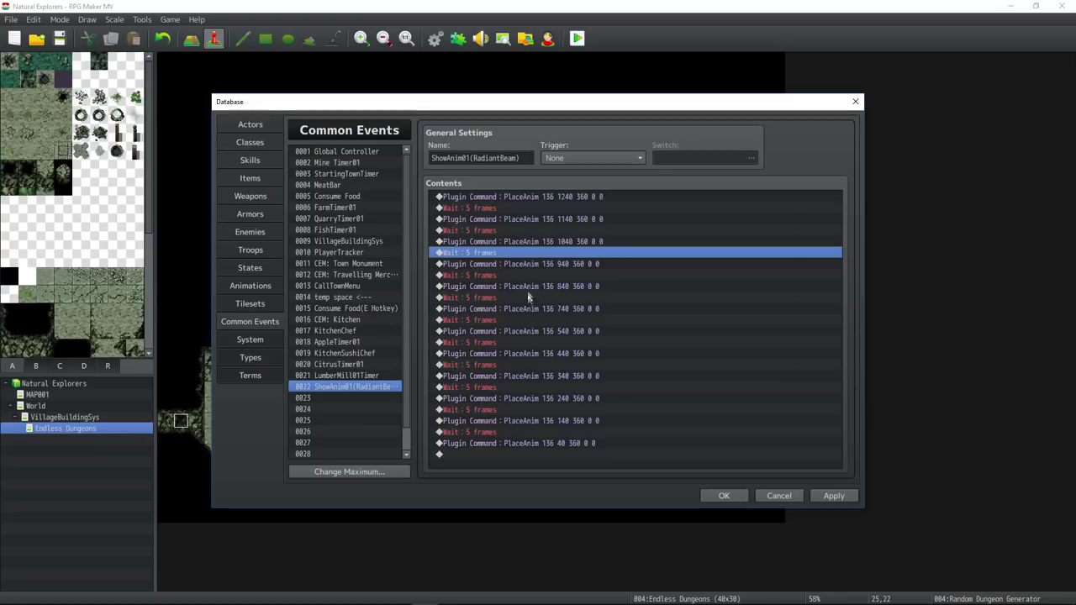
pyautogui.click(841, 496)
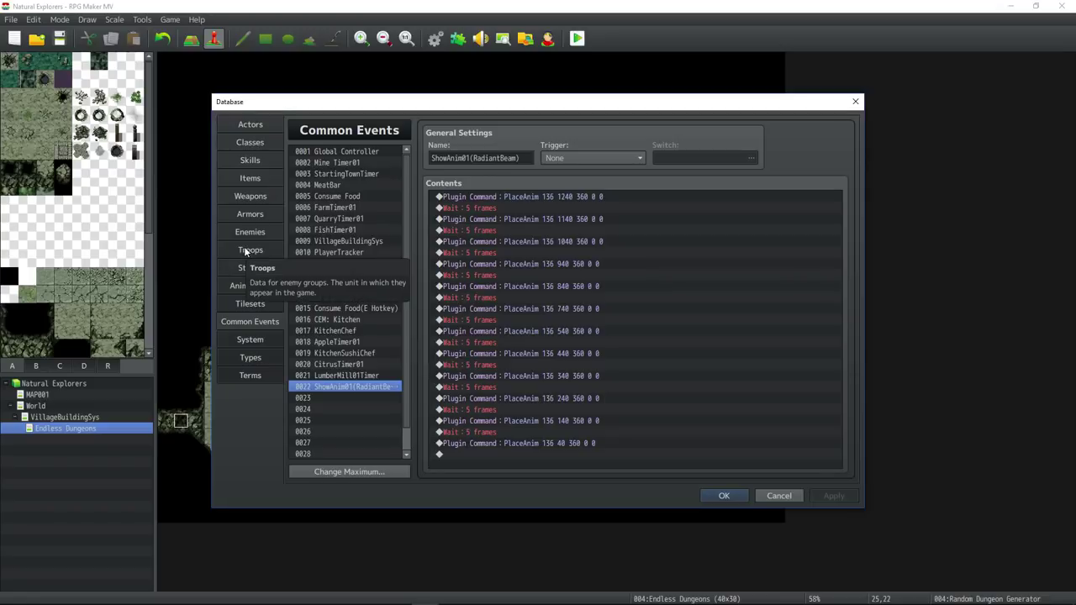
# - Inspect the Radiant Beam animation and preview the ChargeUp animation in the database
pyautogui.click(257, 286)
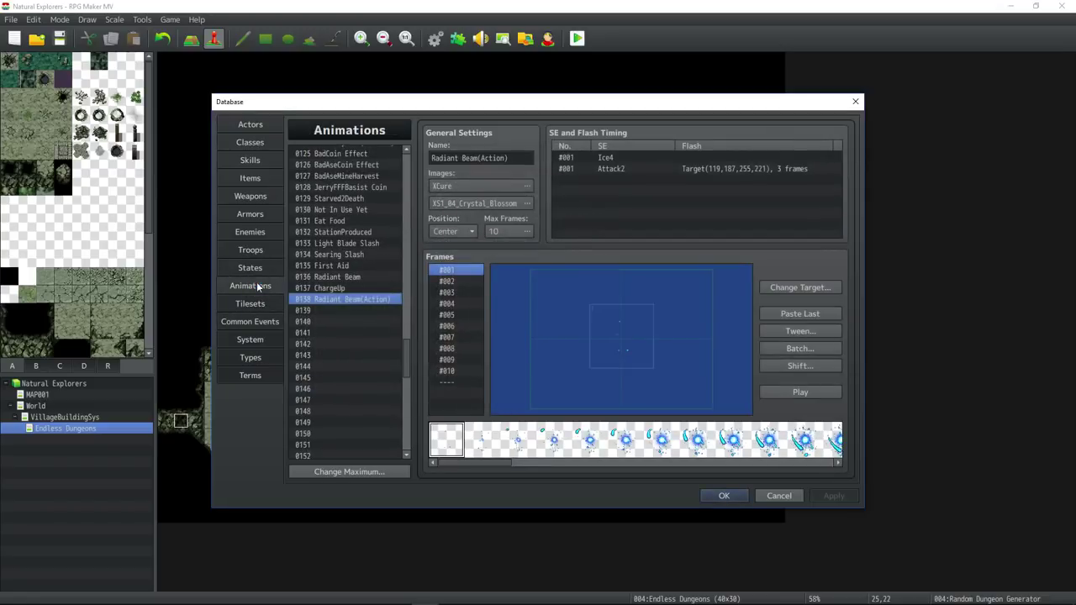
pyautogui.click(357, 277)
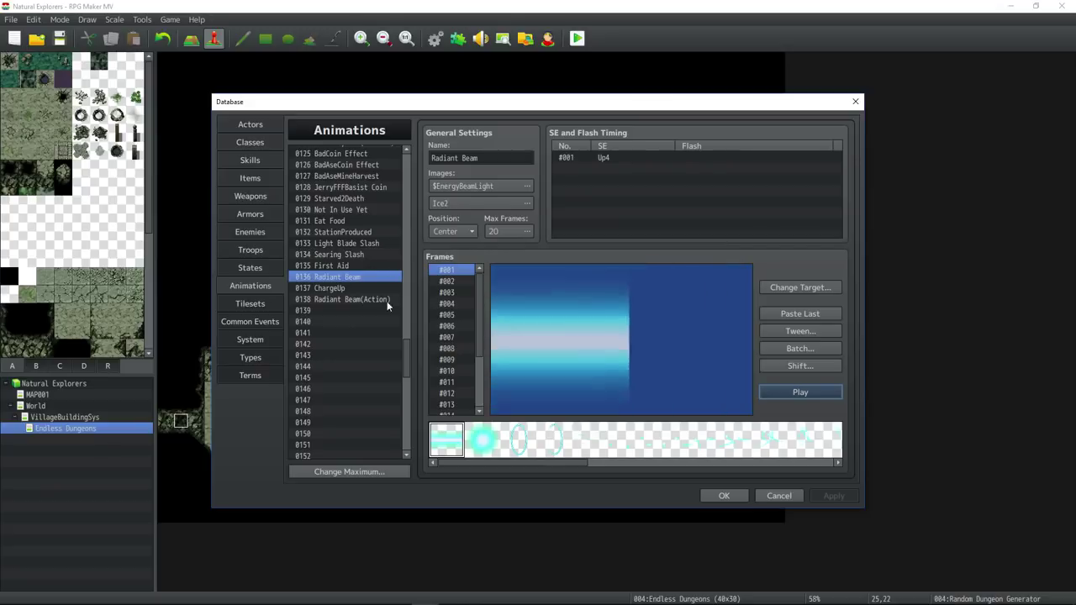
pyautogui.click(388, 288)
pyautogui.click(798, 391)
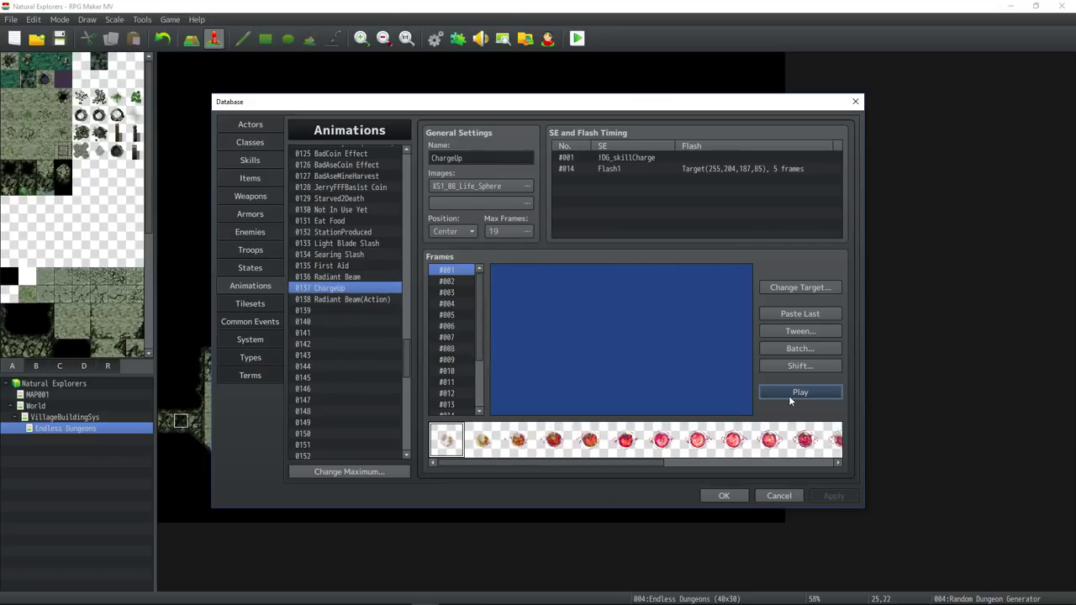
pyautogui.click(781, 392)
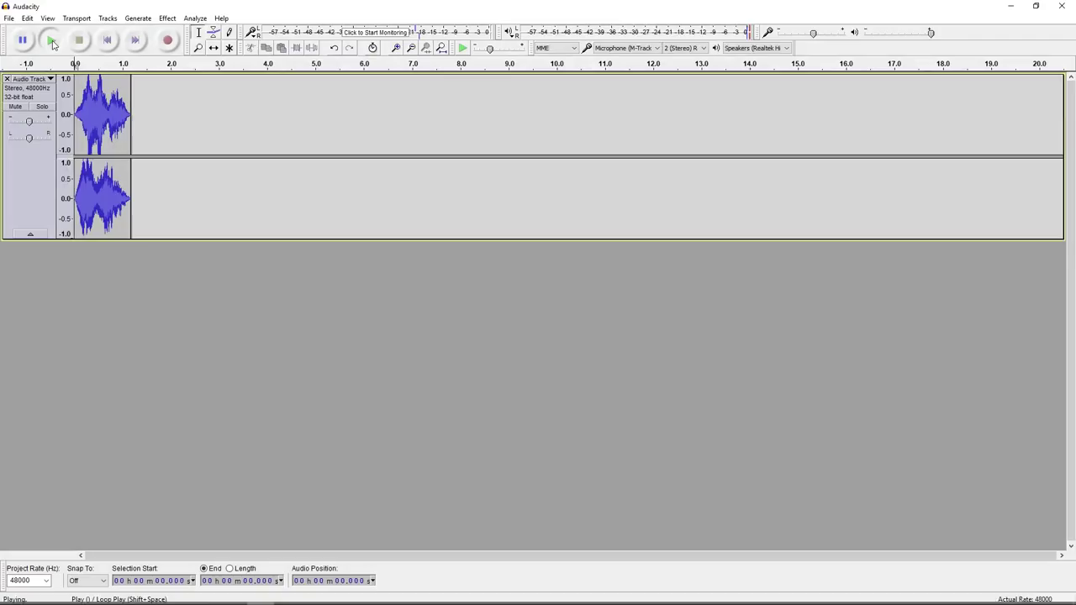
# - Play back the short audio clip in Audacity, then return to RPG Maker MV and preview the ChargeUp animation again
pyautogui.click(51, 41)
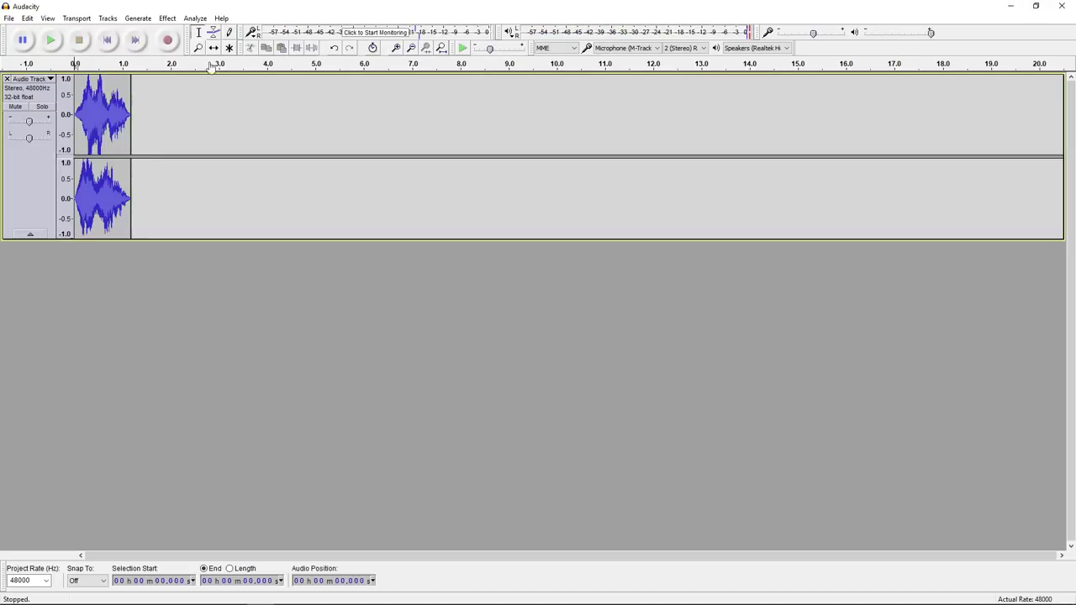
pyautogui.click(1009, 6)
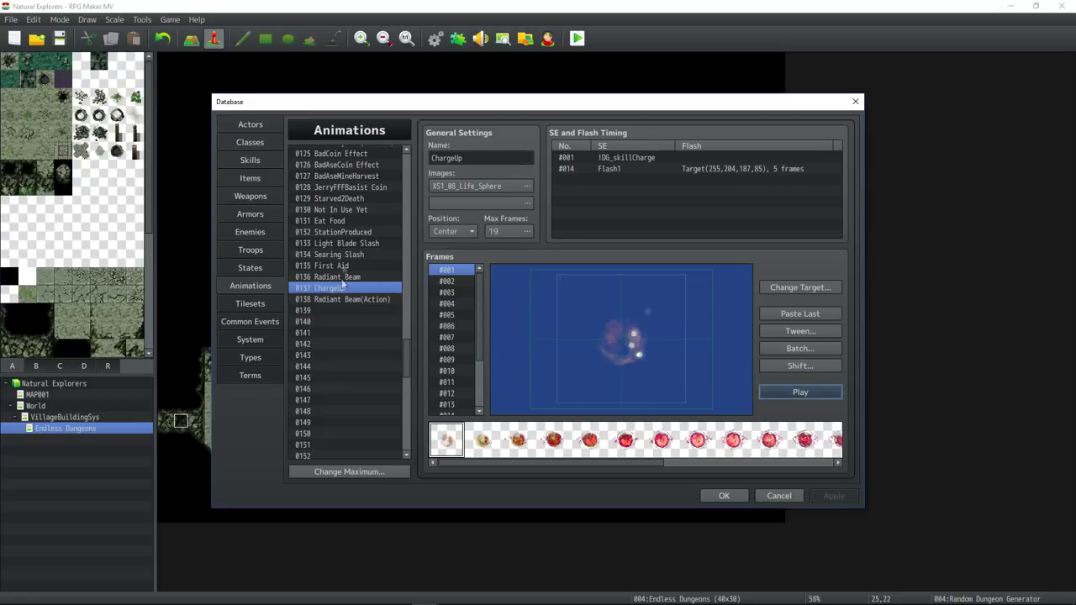
pyautogui.click(779, 393)
pyautogui.click(810, 392)
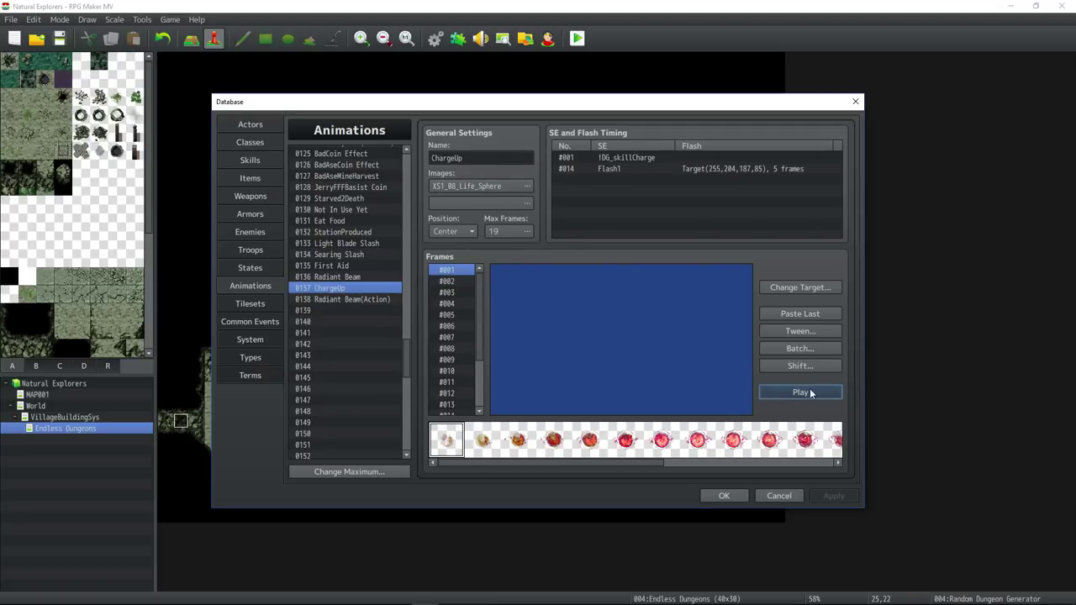
# - Preview the ChargeUp and Radiant Beam(Action) animations, and examine the Radiant Beam skill's damage formula
pyautogui.click(618, 171)
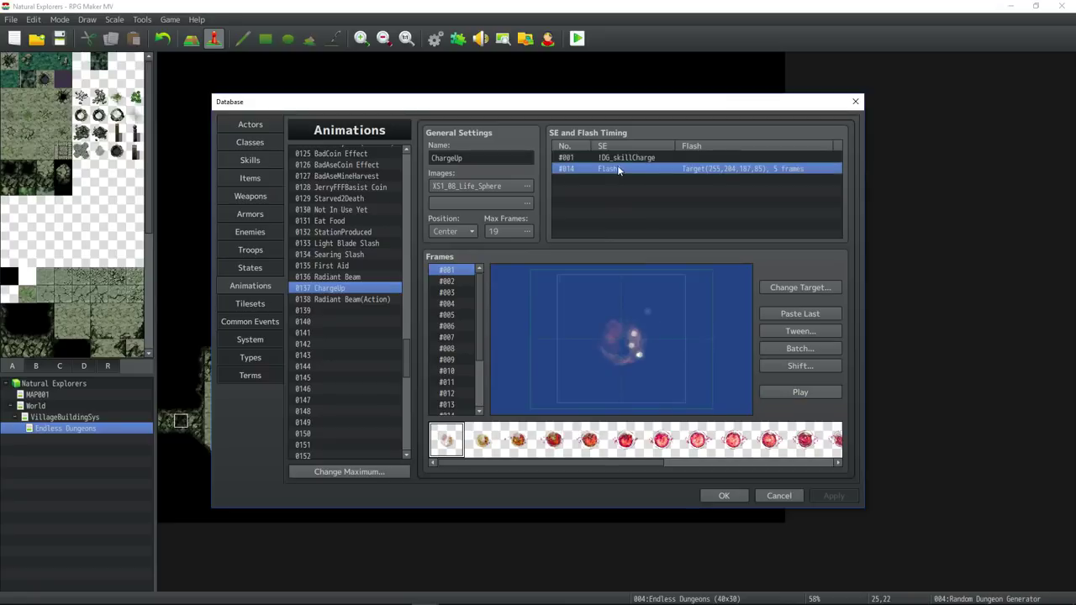
pyautogui.click(804, 392)
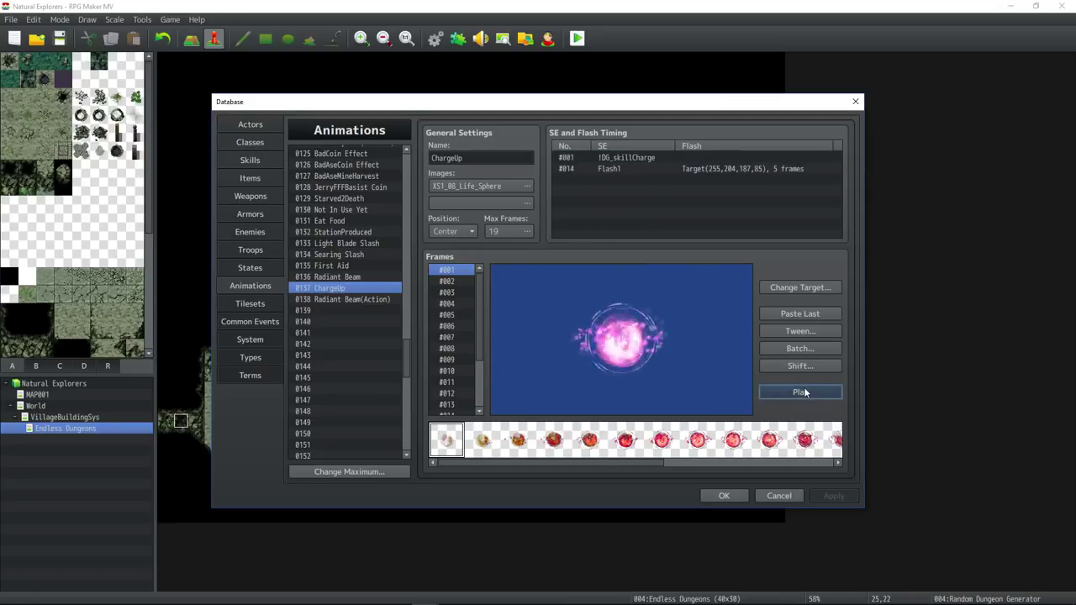
pyautogui.click(345, 300)
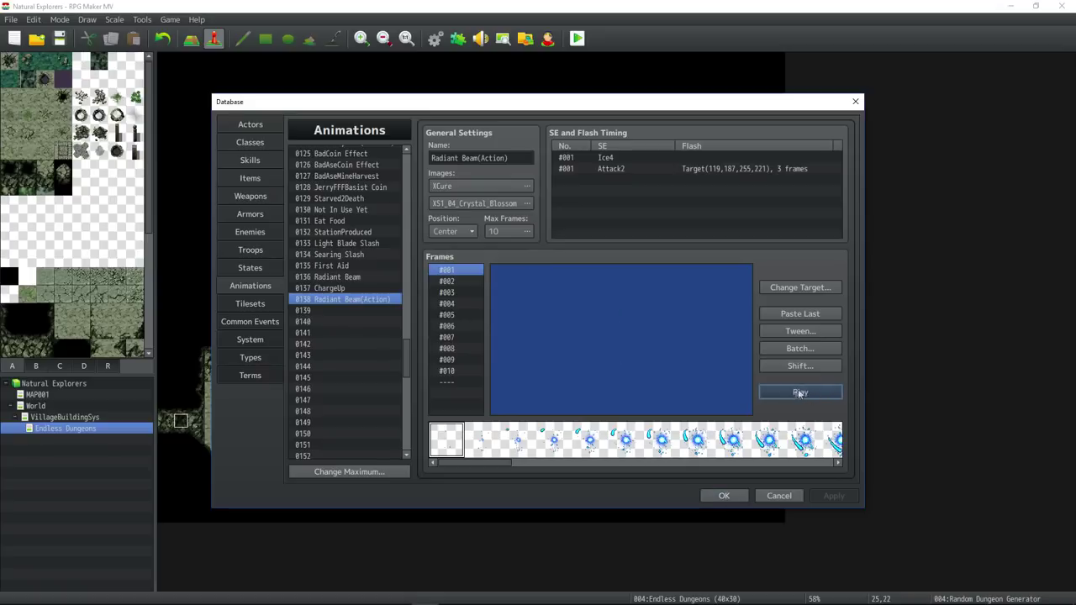
pyautogui.click(786, 392)
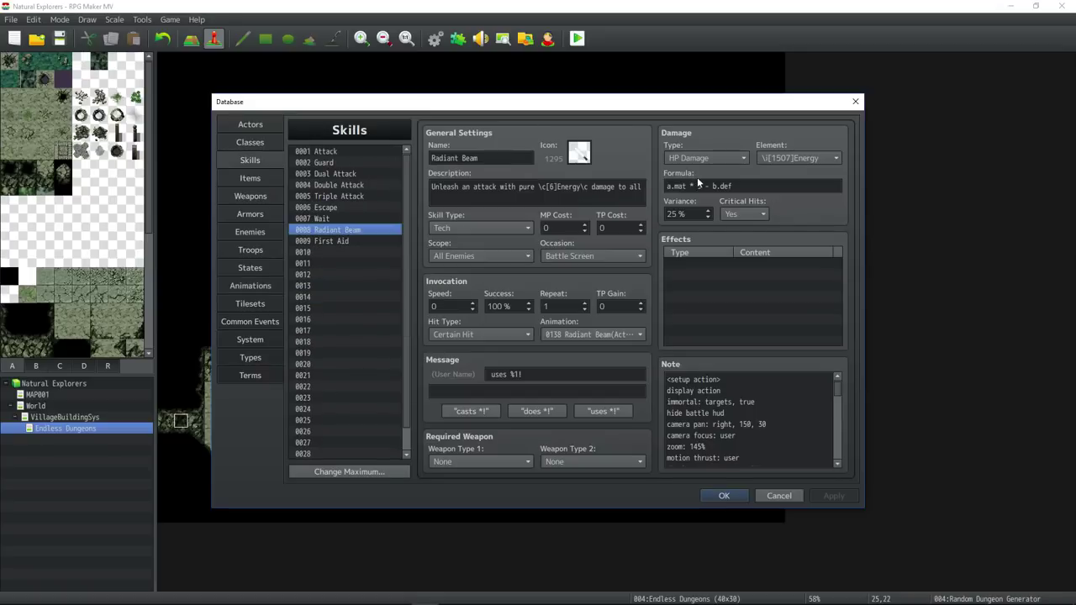
pyautogui.tripleClick(706, 187)
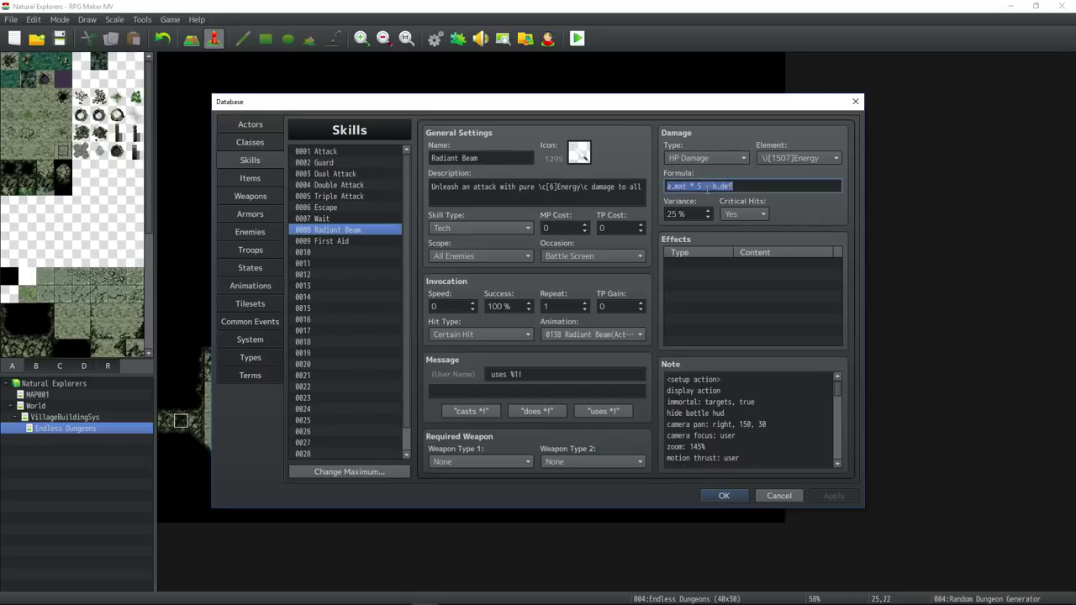
pyautogui.click(738, 187)
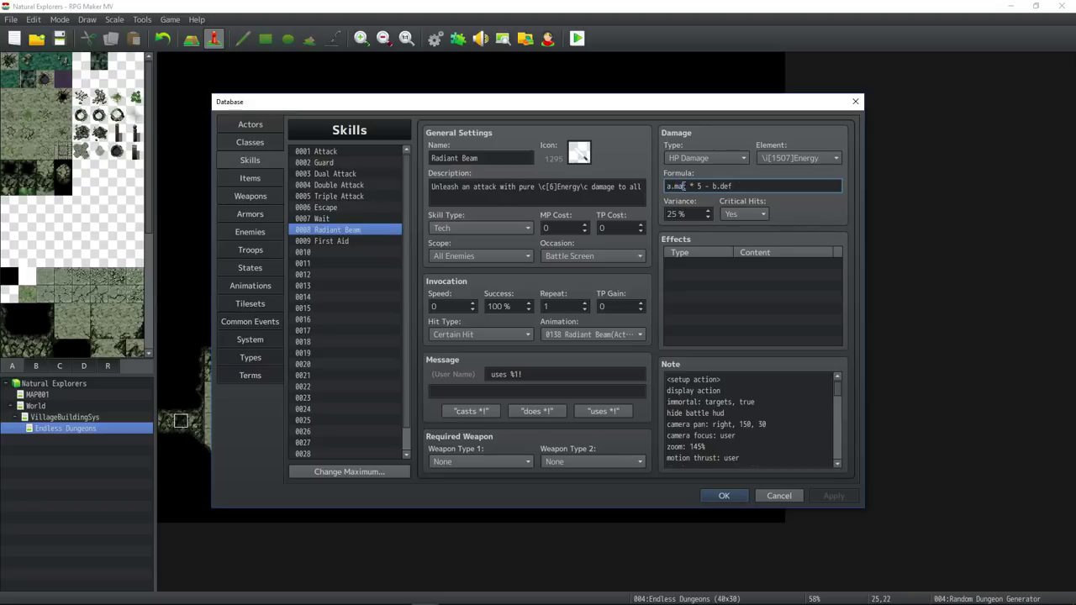
# - Compare the descriptions, prices, equipment types and parameter changes of the White Shirt, Feathered Cap, Quick Boots and Scholar's Hat armors
pyautogui.click(249, 213)
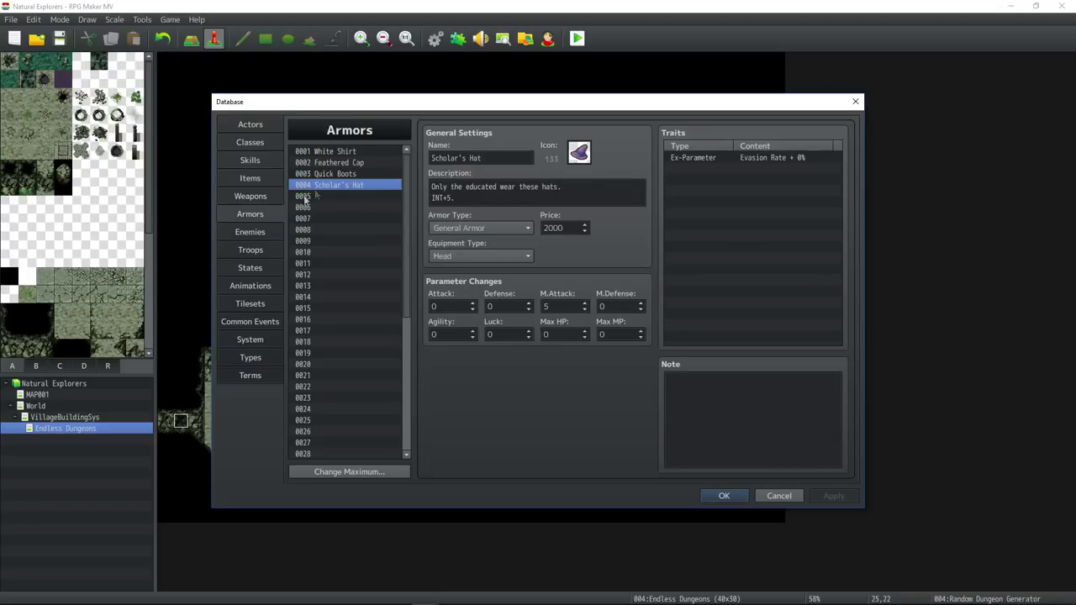
pyautogui.click(332, 174)
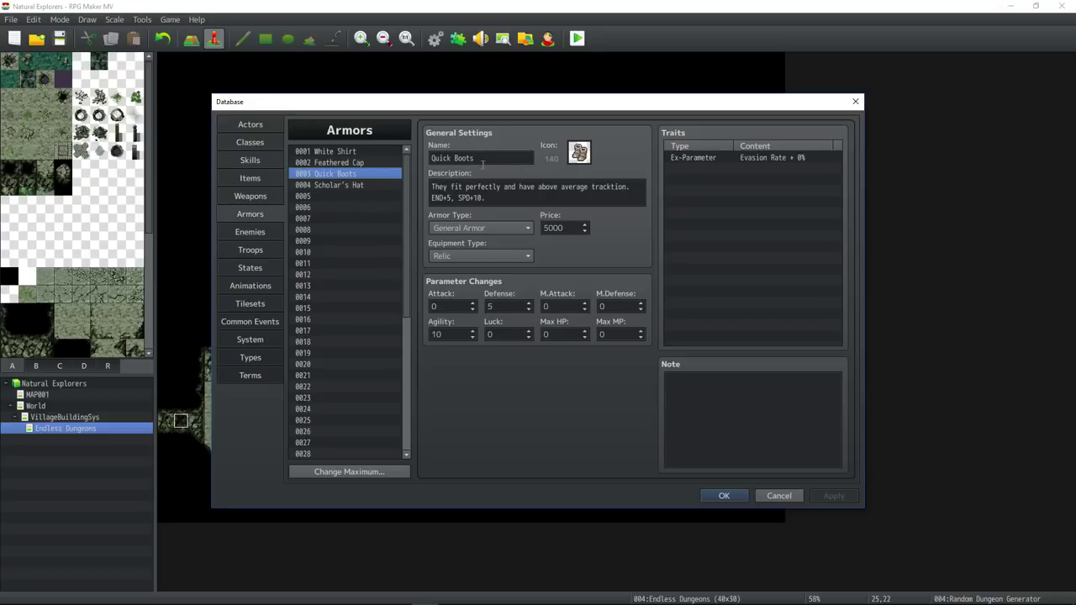
pyautogui.click(560, 228)
pyautogui.click(339, 164)
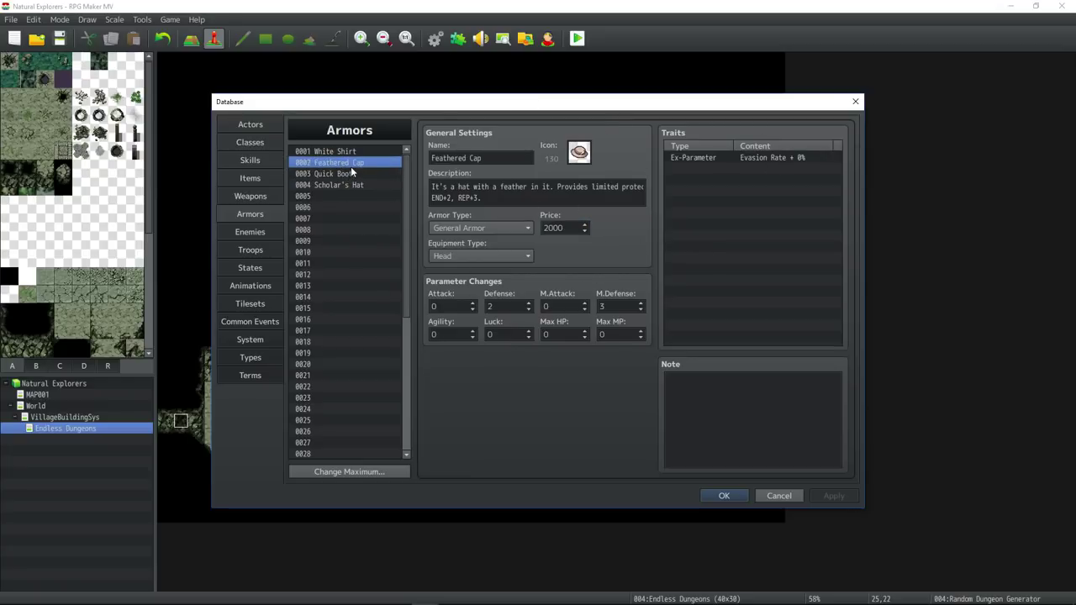
pyautogui.click(352, 174)
pyautogui.click(360, 186)
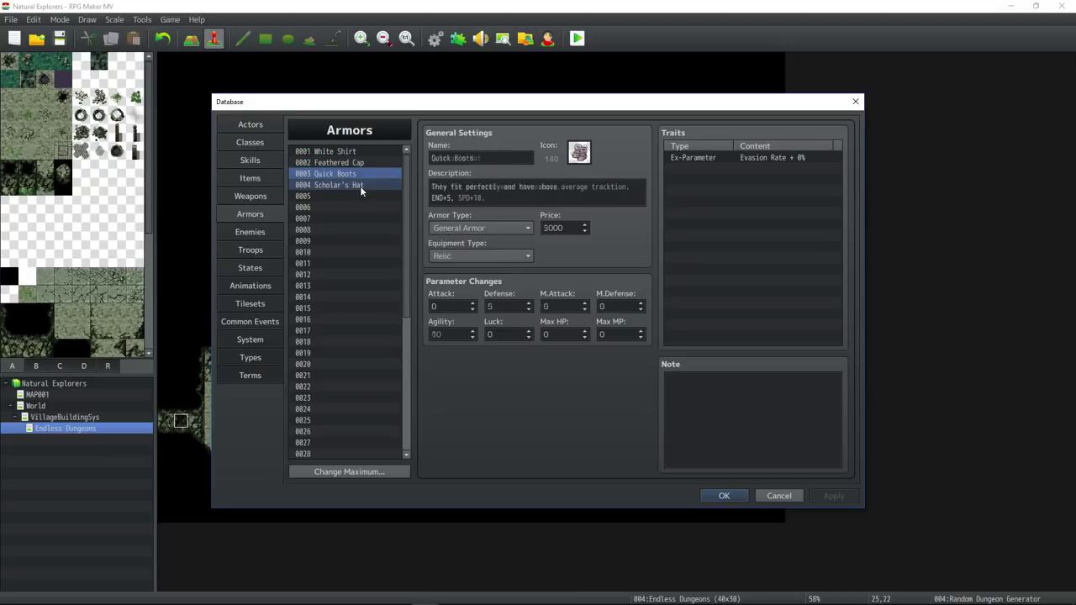
pyautogui.click(353, 166)
pyautogui.click(357, 172)
pyautogui.click(360, 186)
pyautogui.click(356, 165)
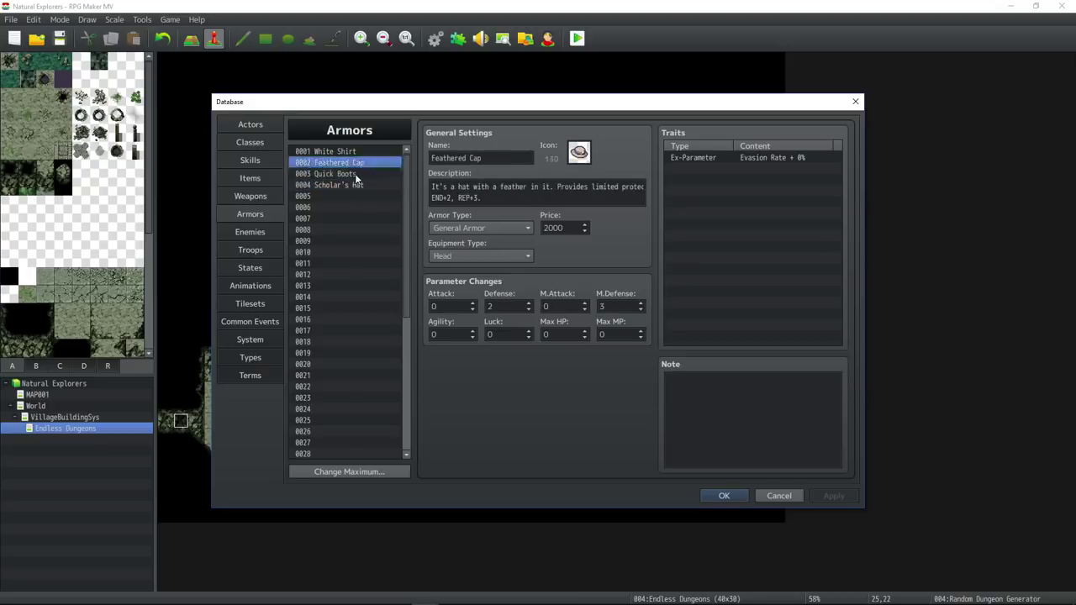
pyautogui.click(354, 185)
pyautogui.click(359, 166)
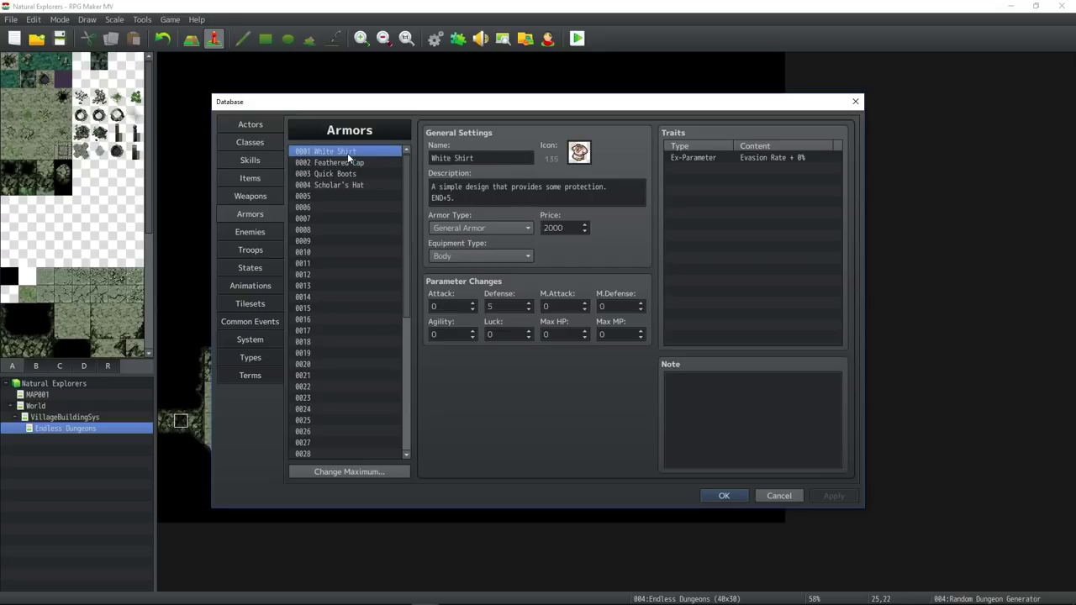
pyautogui.click(347, 163)
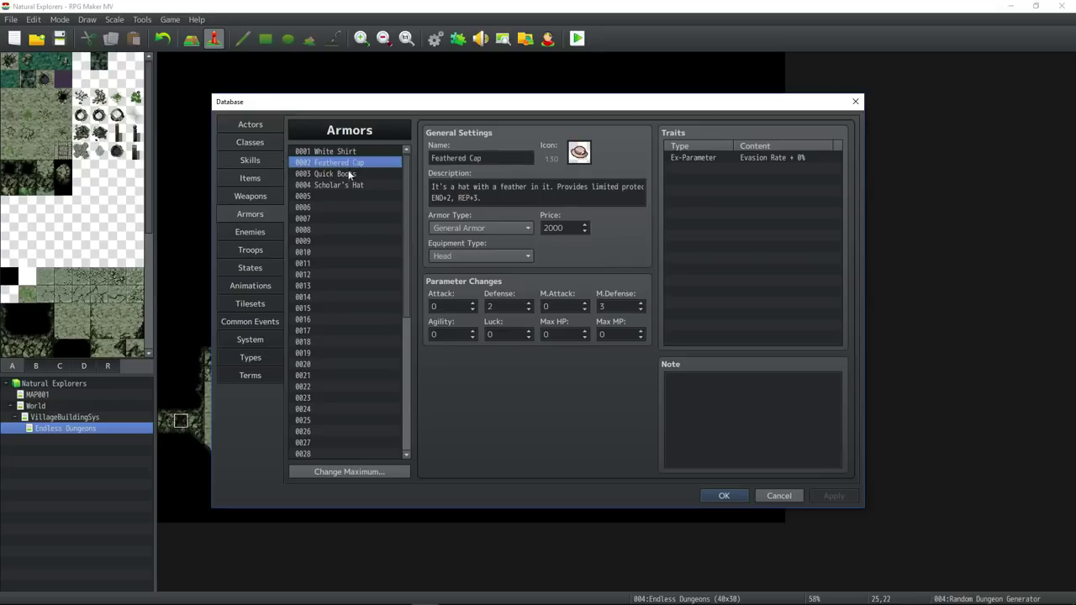
pyautogui.click(348, 185)
pyautogui.click(351, 174)
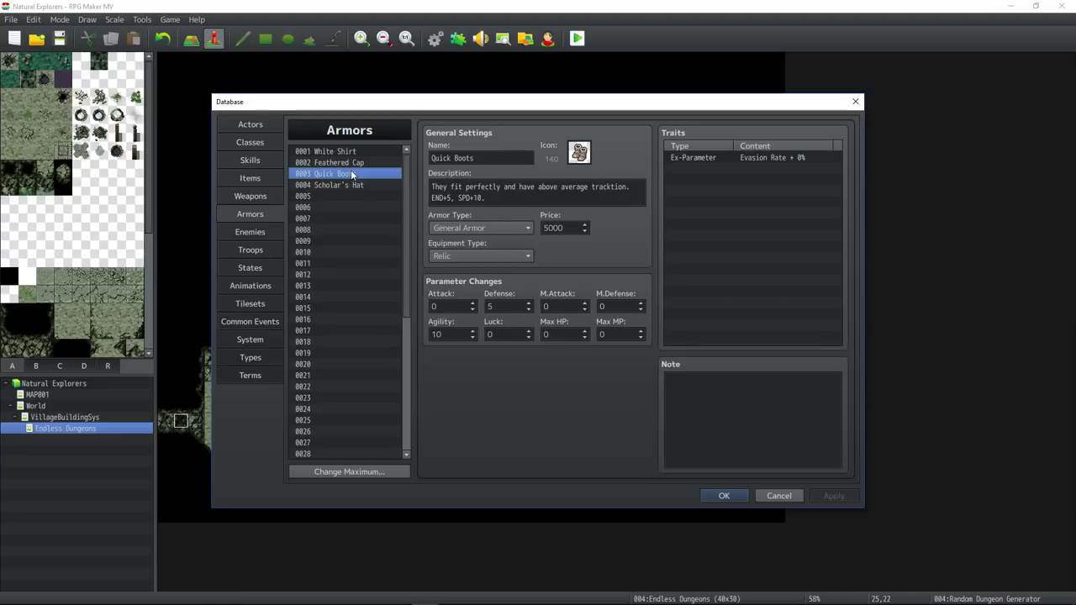
pyautogui.click(368, 185)
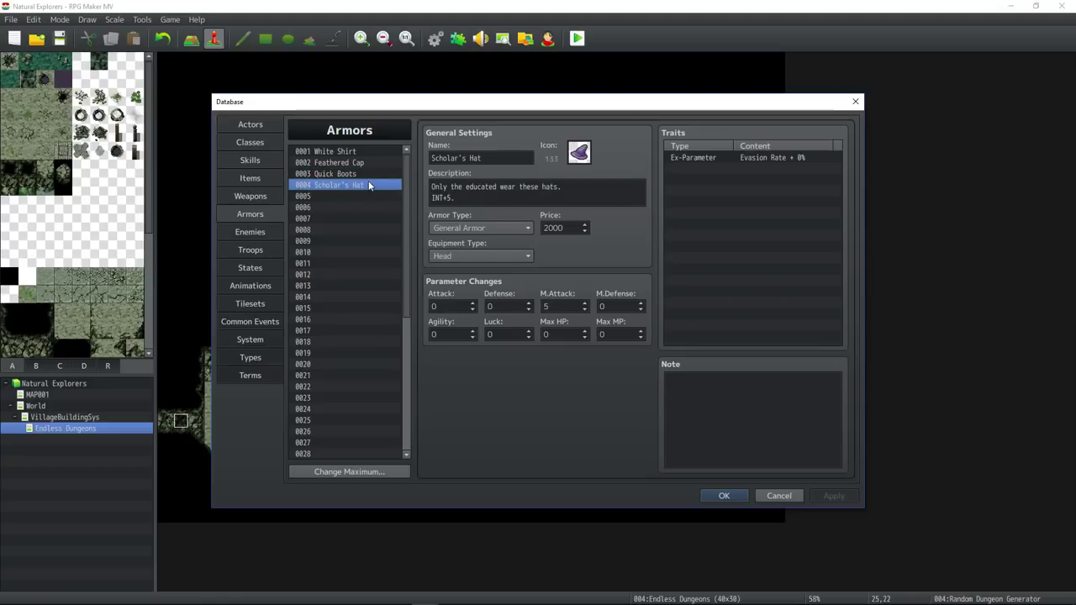
# - Examine the END and REP bonuses in the Feathered Cap's description against its defense and M.Defense parameter changes
pyautogui.click(350, 163)
pyautogui.click(490, 197)
pyautogui.click(448, 193)
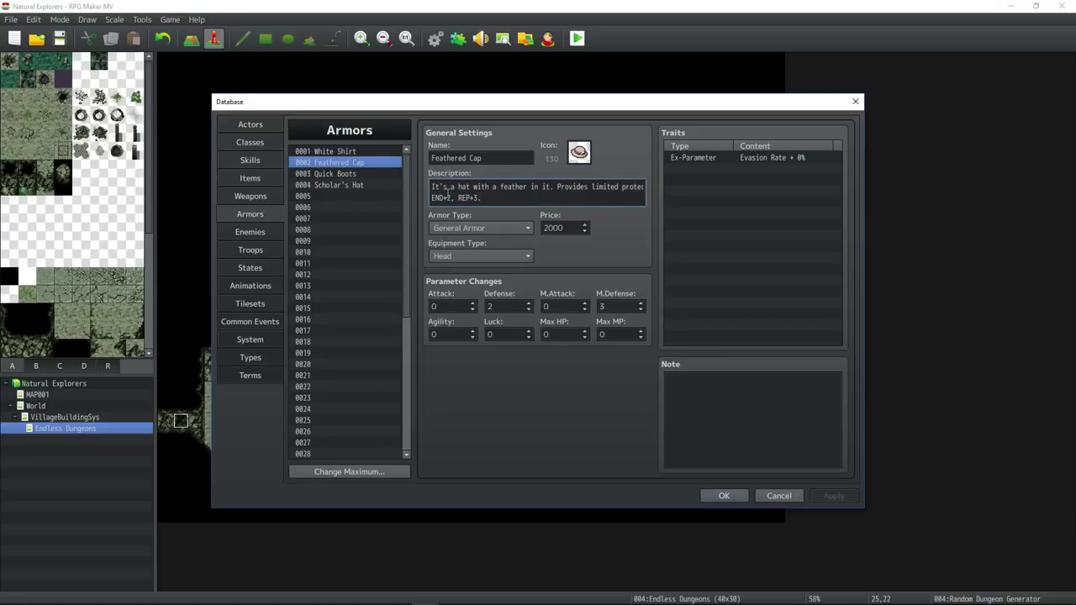
pyautogui.moveTo(481, 197); pyautogui.dragTo(456, 197)
pyautogui.doubleClick(616, 306)
pyautogui.click(488, 199)
pyautogui.hotkey('ctrl', 'a')
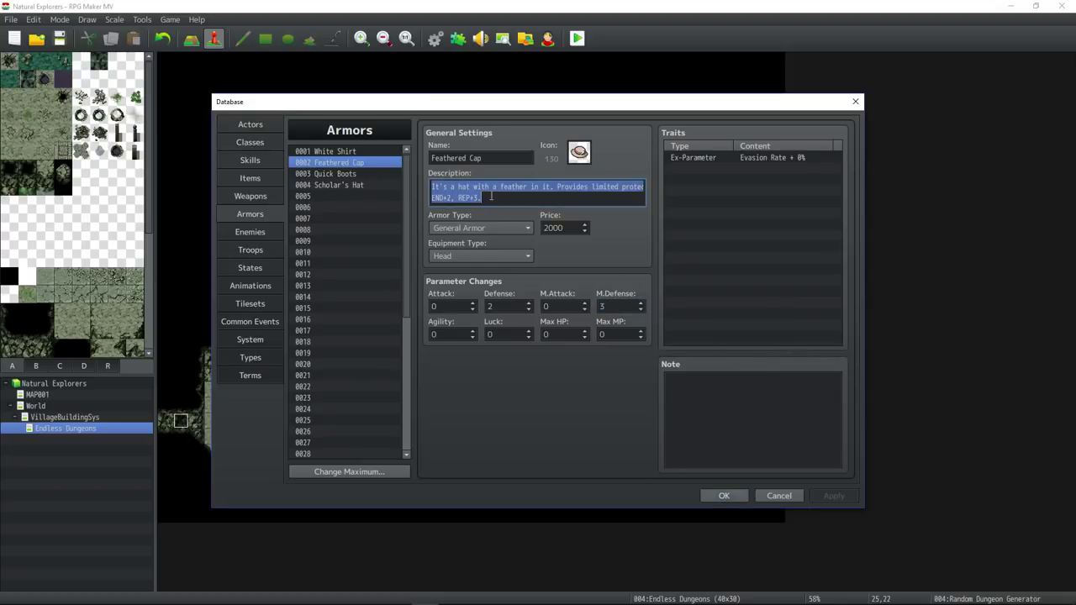
pyautogui.hotkey('shift', 'Left')
pyautogui.hotkey('shift', 'Left')
pyautogui.hotkey('shift', 'Left')
pyautogui.hotkey('shift', 'Left')
pyautogui.moveTo(488, 197); pyautogui.dragTo(459, 198)
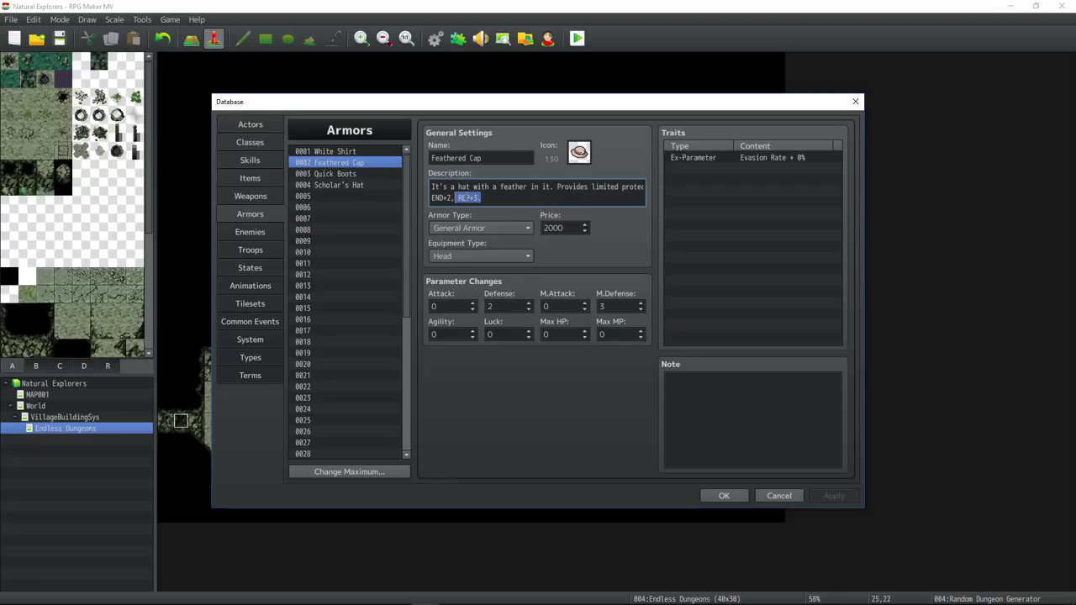
# - Review the Explorer class, the actor entries including the empty slot 0003, and the First Aid skill
pyautogui.click(250, 142)
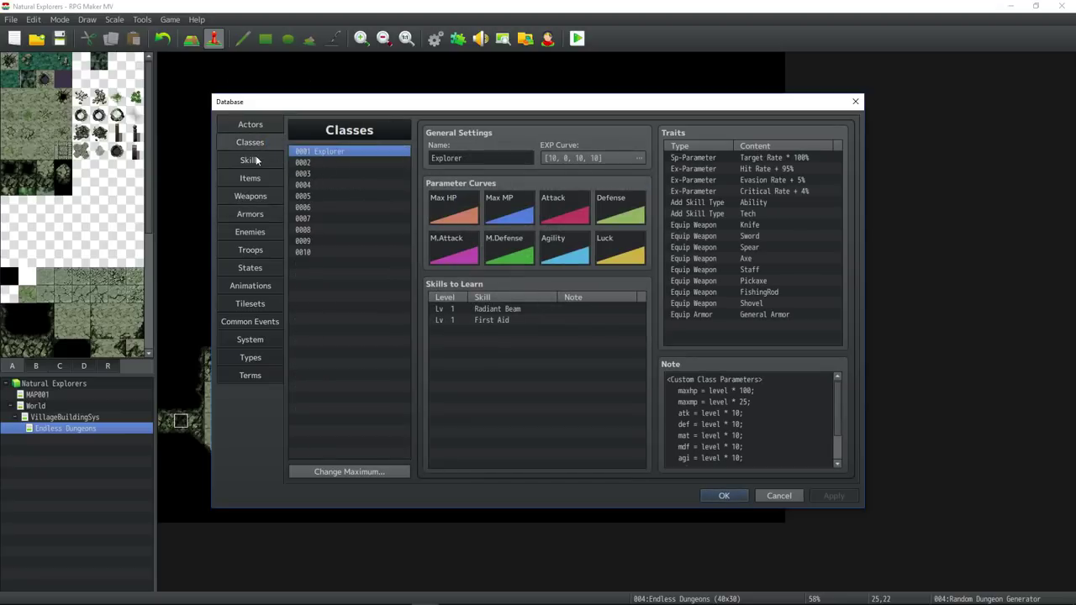
pyautogui.click(253, 124)
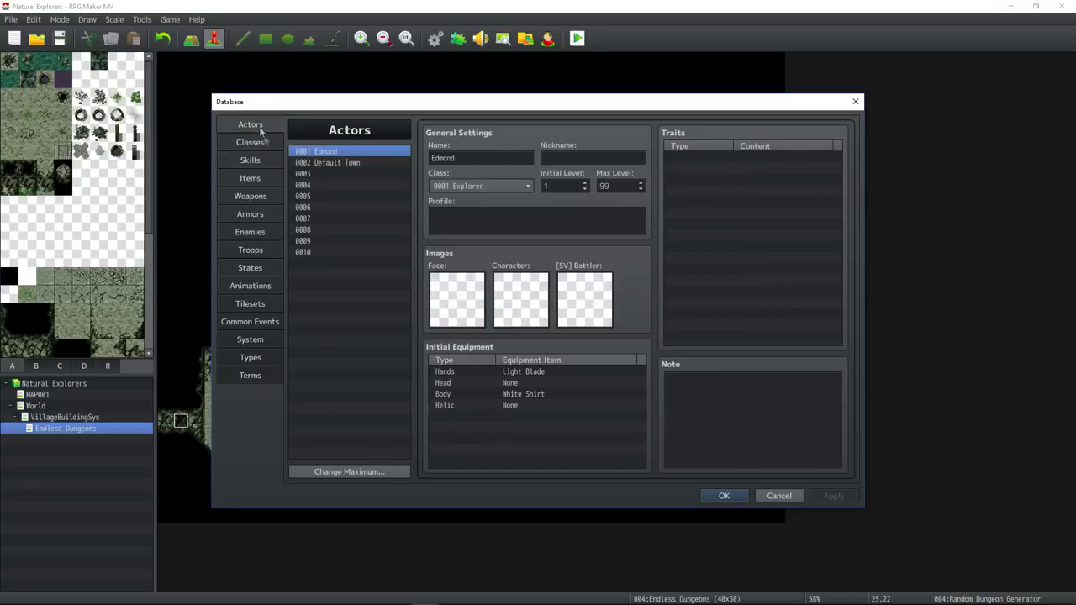
pyautogui.click(322, 173)
pyautogui.click(323, 153)
pyautogui.click(321, 172)
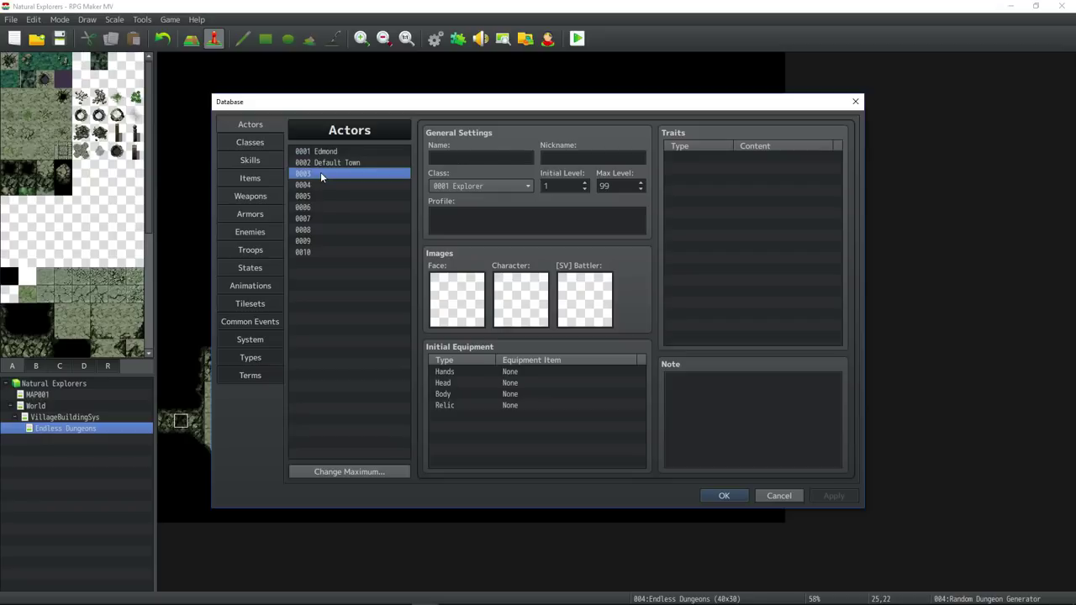
pyautogui.click(251, 161)
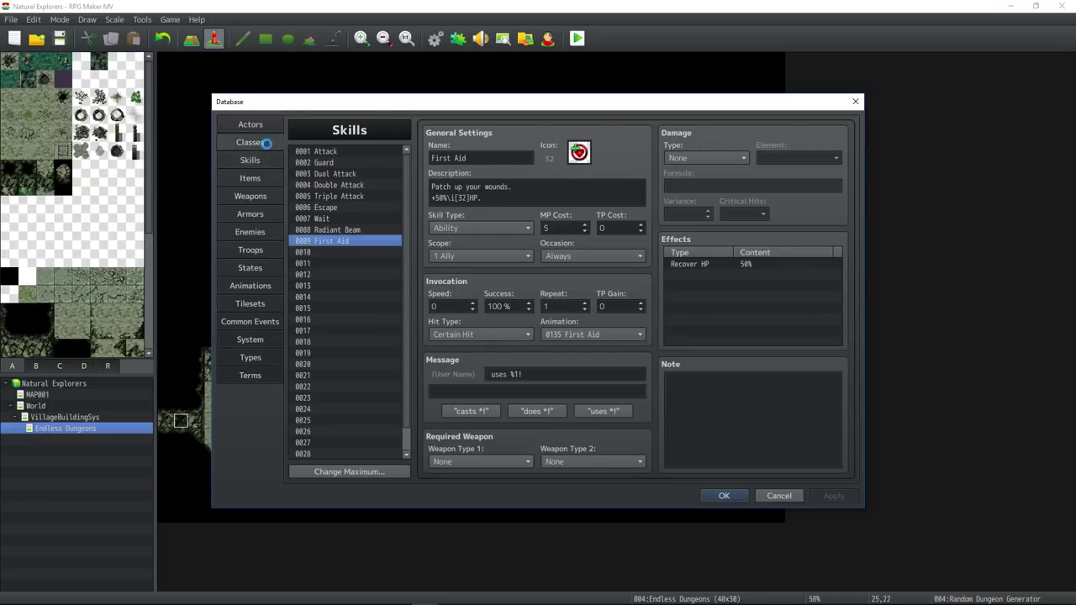
pyautogui.click(264, 124)
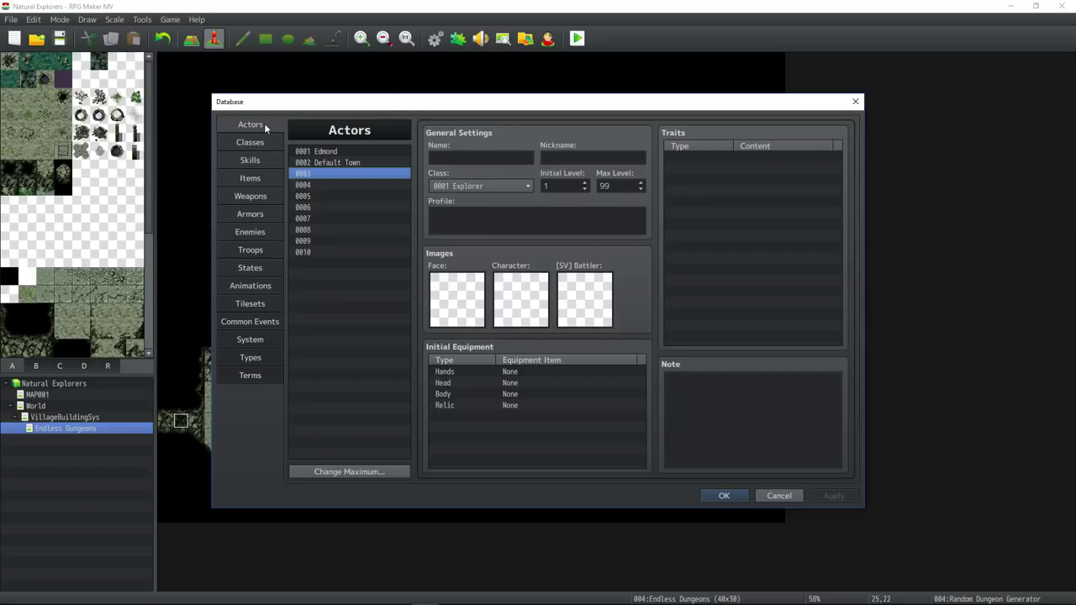
# - Look through the database's common events, tilesets, items, classes and enemies
pyautogui.click(249, 321)
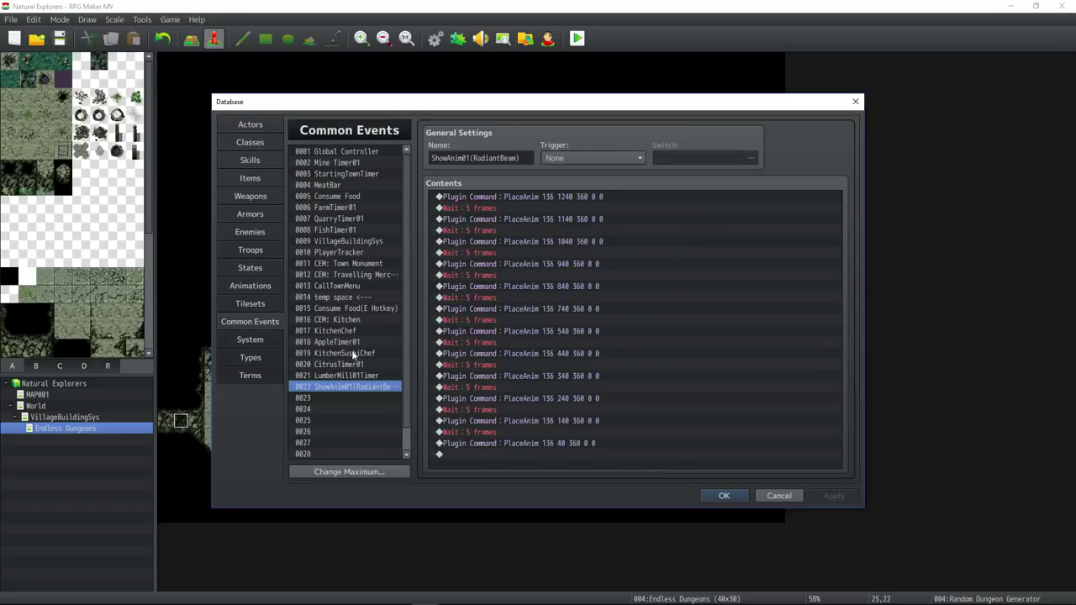
pyautogui.click(250, 303)
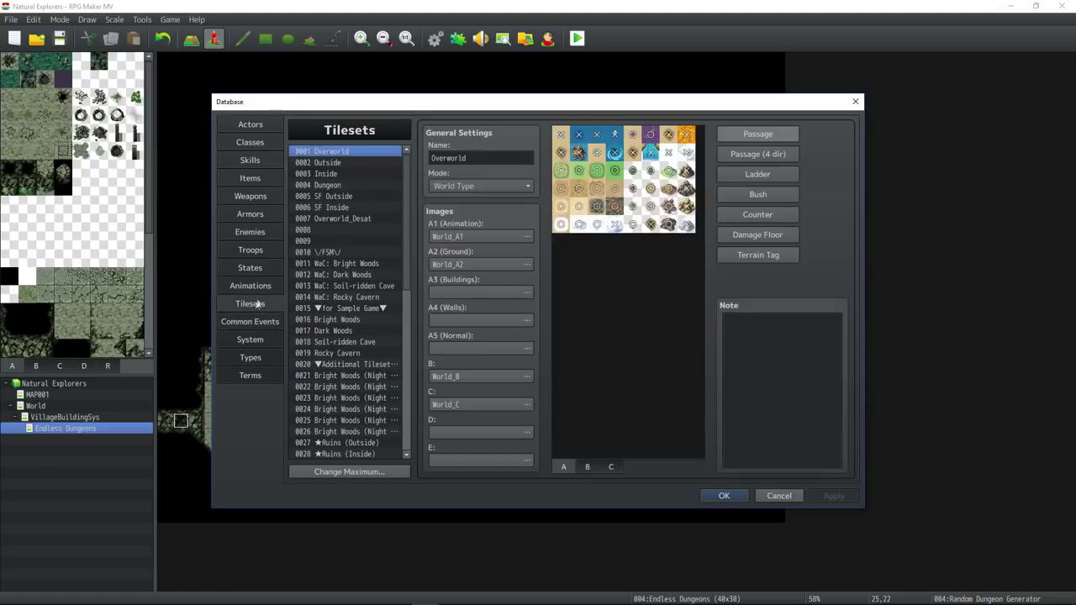
pyautogui.click(250, 177)
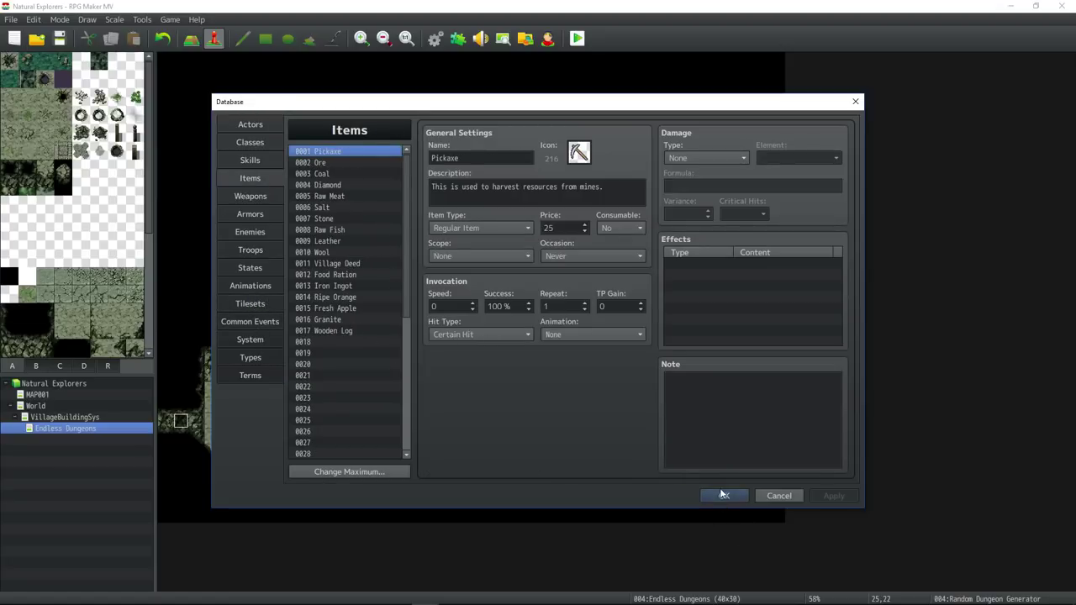
pyautogui.click(249, 142)
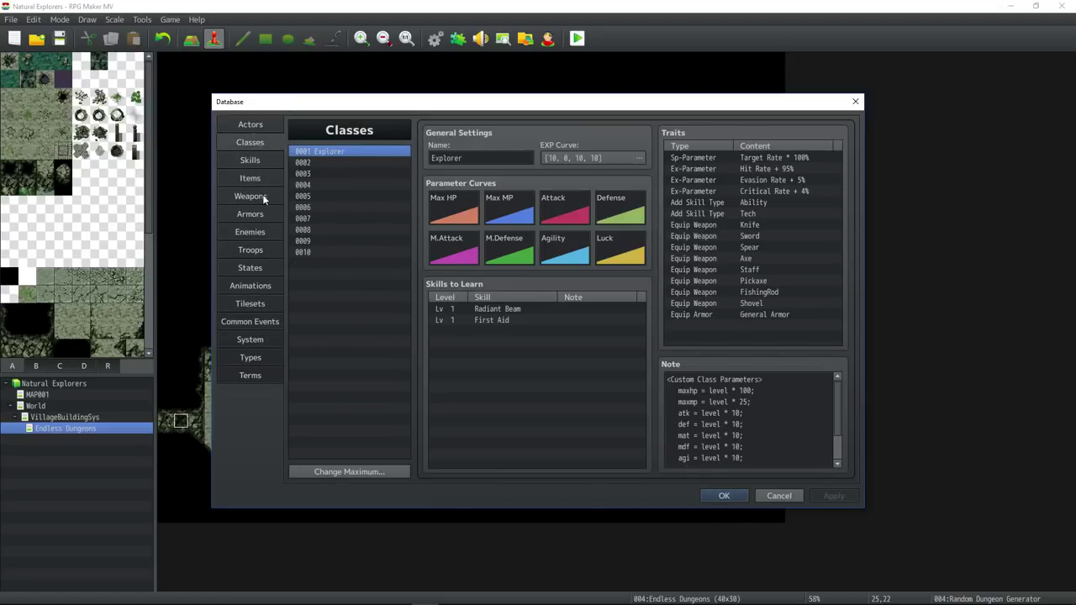
pyautogui.click(257, 233)
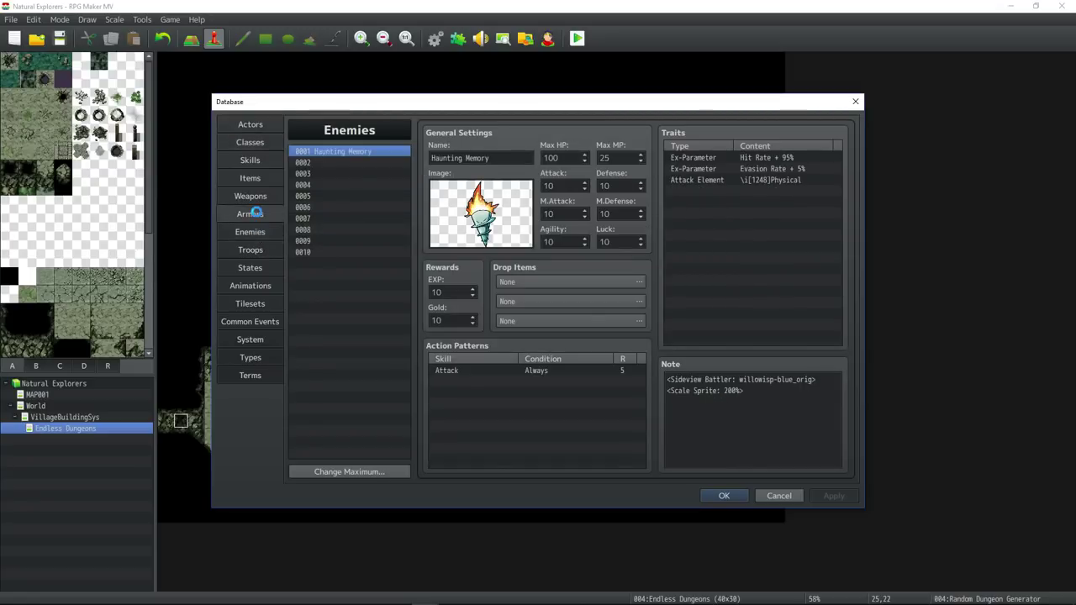
# - Review the Feathered Cap, Quick Boots and Scholar's Hat armor entries once more, and close the database without saving
pyautogui.click(256, 212)
pyautogui.click(338, 194)
pyautogui.click(340, 178)
pyautogui.click(340, 164)
pyautogui.click(340, 184)
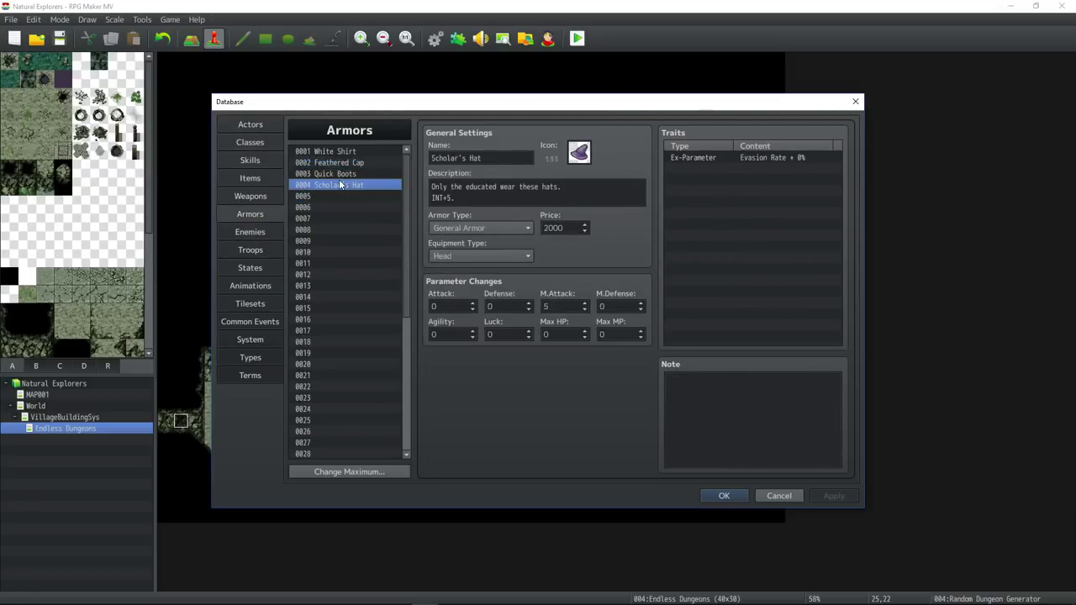
pyautogui.click(768, 497)
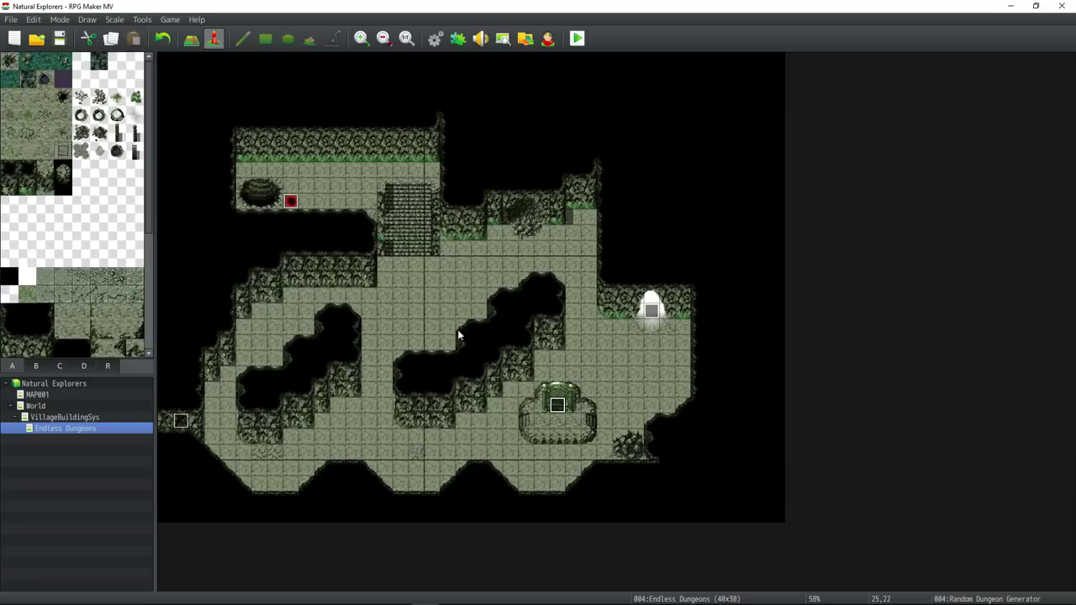
# - Reopen the database and examine the Haunting Memory enemy's Attack action pattern
pyautogui.press('F9')
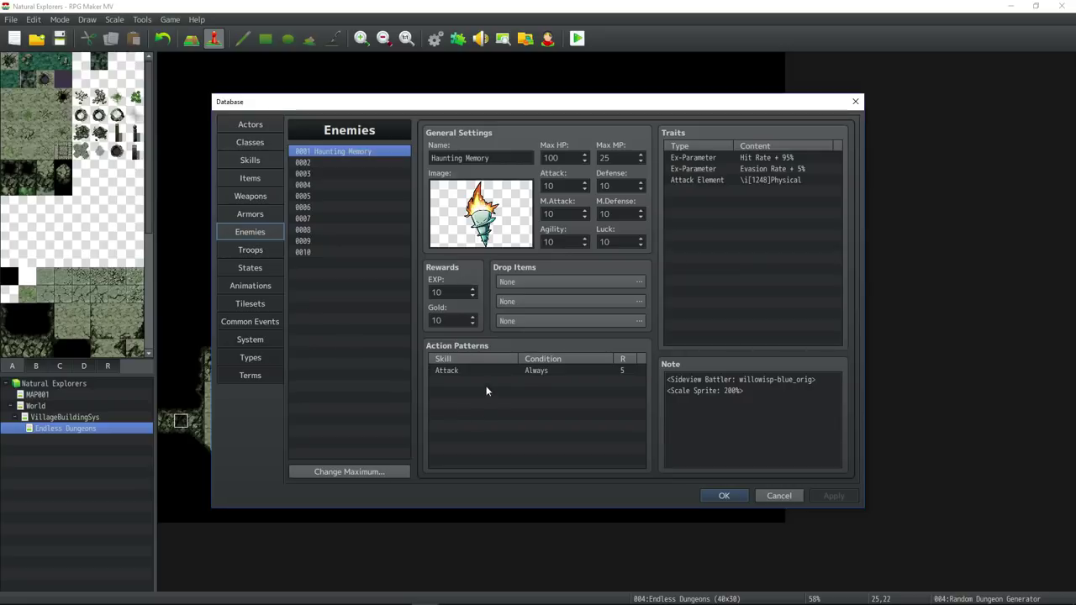
pyautogui.click(503, 370)
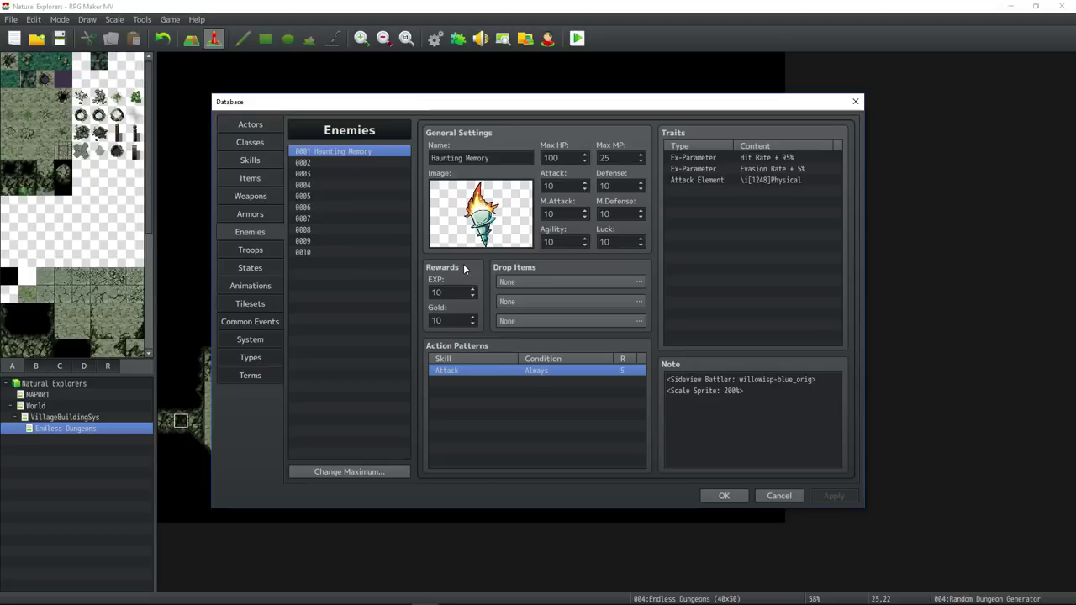
# - Start a new skill in empty slot 0010 with icon 953 and the name Faint Echoes
pyautogui.click(261, 160)
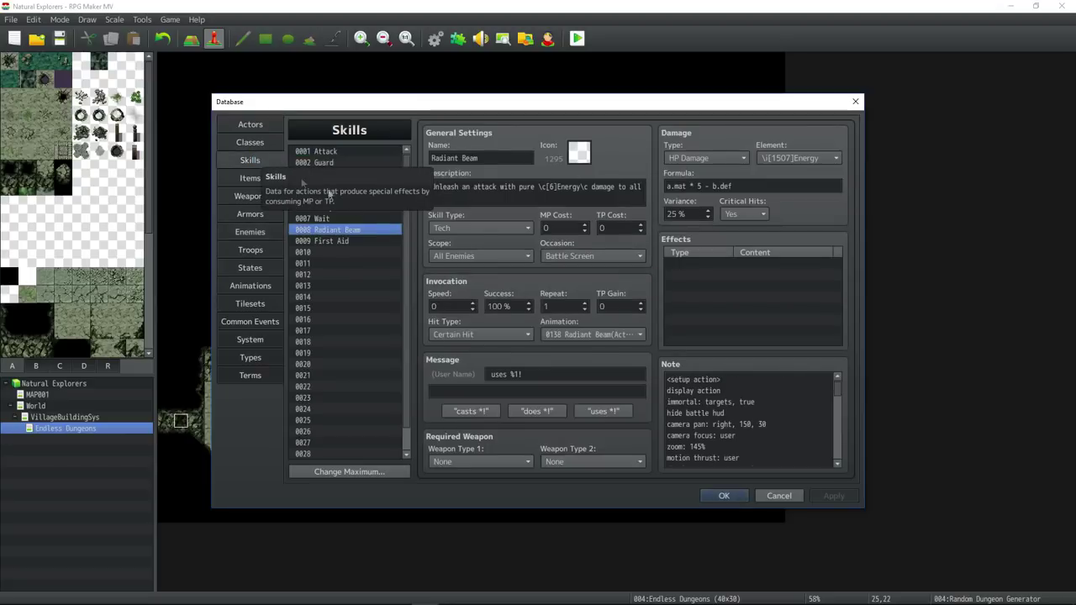
pyautogui.click(340, 252)
pyautogui.doubleClick(587, 158)
pyautogui.scroll(-10, 573, 260)
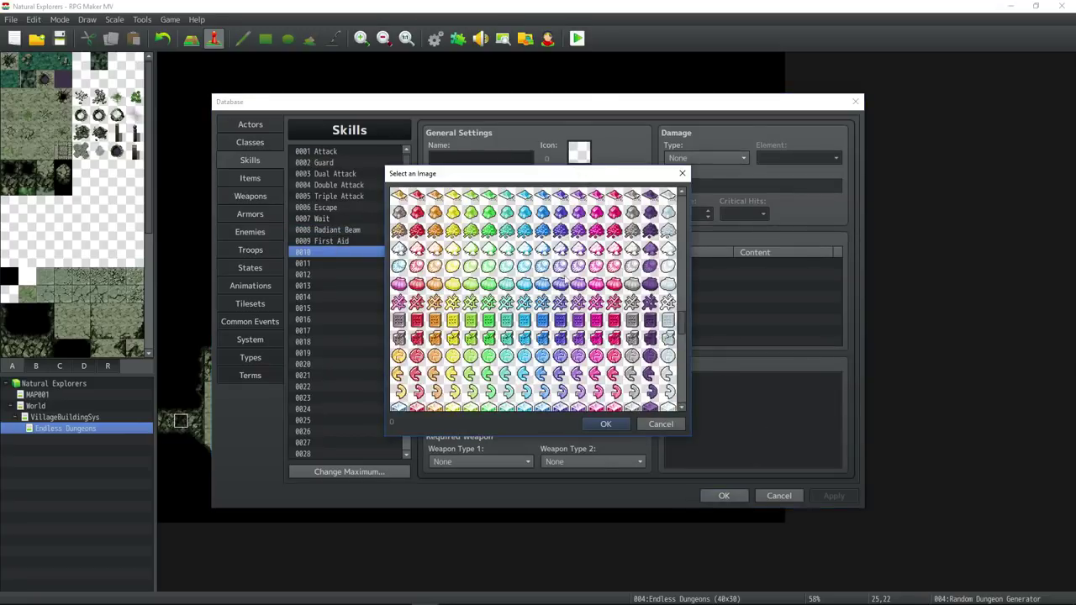
pyautogui.doubleClick(565, 280)
pyautogui.click(474, 161)
pyautogui.write('Faint Echoes')
# - Try setting Faint Echoes' skill type to None, apply it, and check the database's type definitions
pyautogui.click(477, 228)
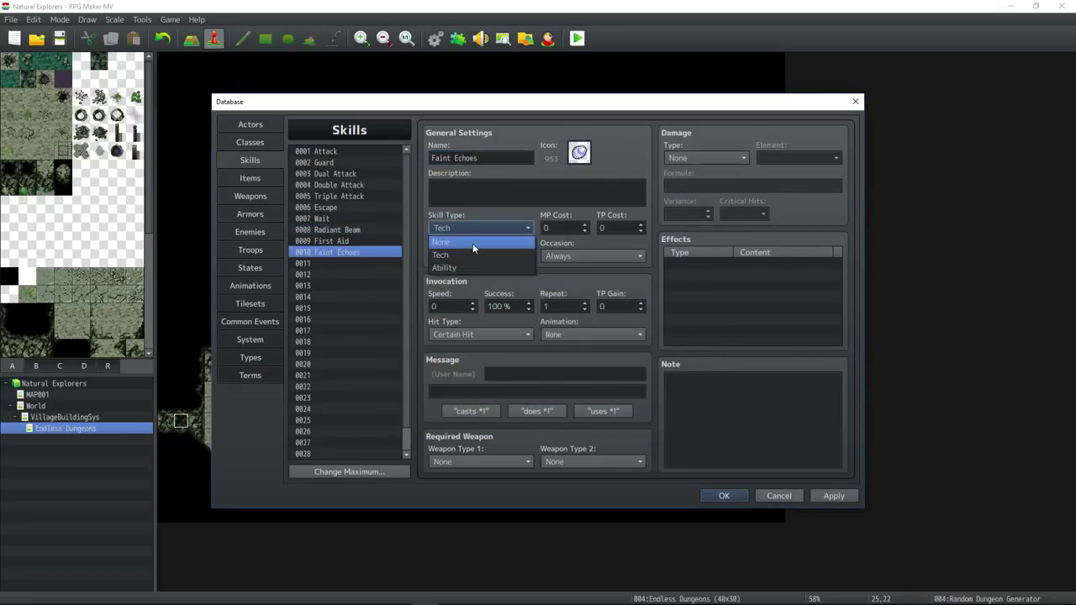
pyautogui.click(473, 242)
pyautogui.click(827, 497)
pyautogui.click(252, 359)
pyautogui.click(255, 161)
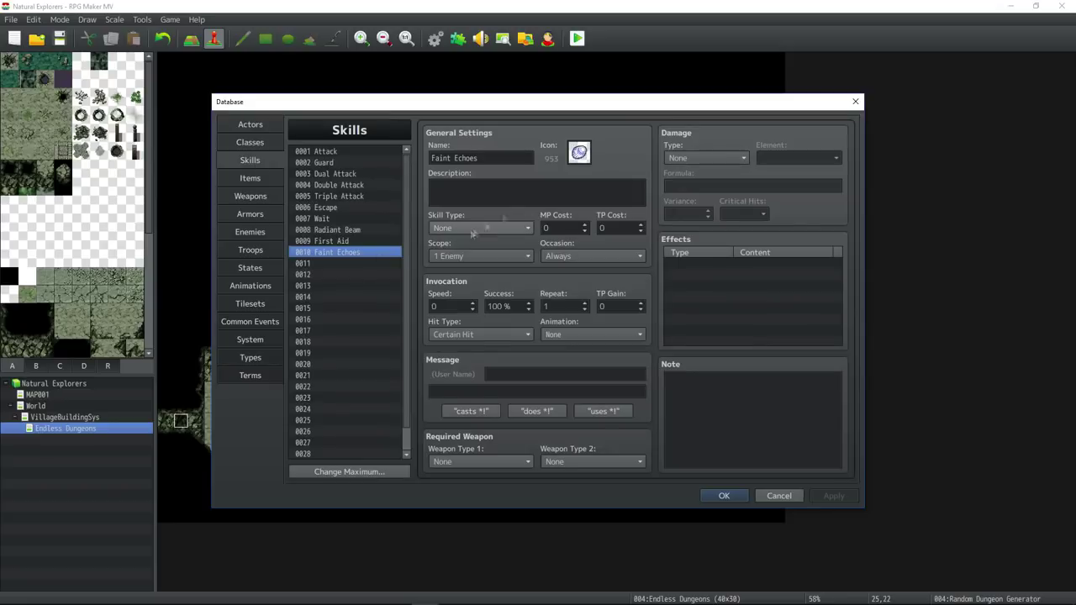
# - Set Faint Echoes' skill type to Tech, describe it as "Howl at the target insighting tramatic thoughts." and apply
pyautogui.click(489, 224)
pyautogui.click(471, 255)
pyautogui.click(472, 187)
pyautogui.write('Ho')
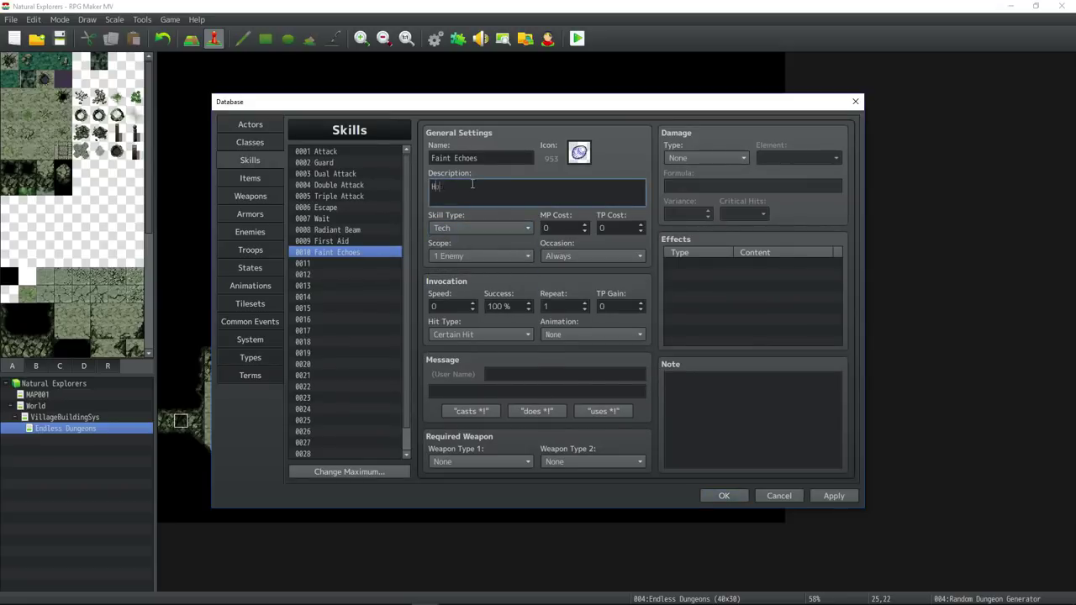
pyautogui.write('wl at the target insighting tranmatic thoughts.')
pyautogui.click(833, 495)
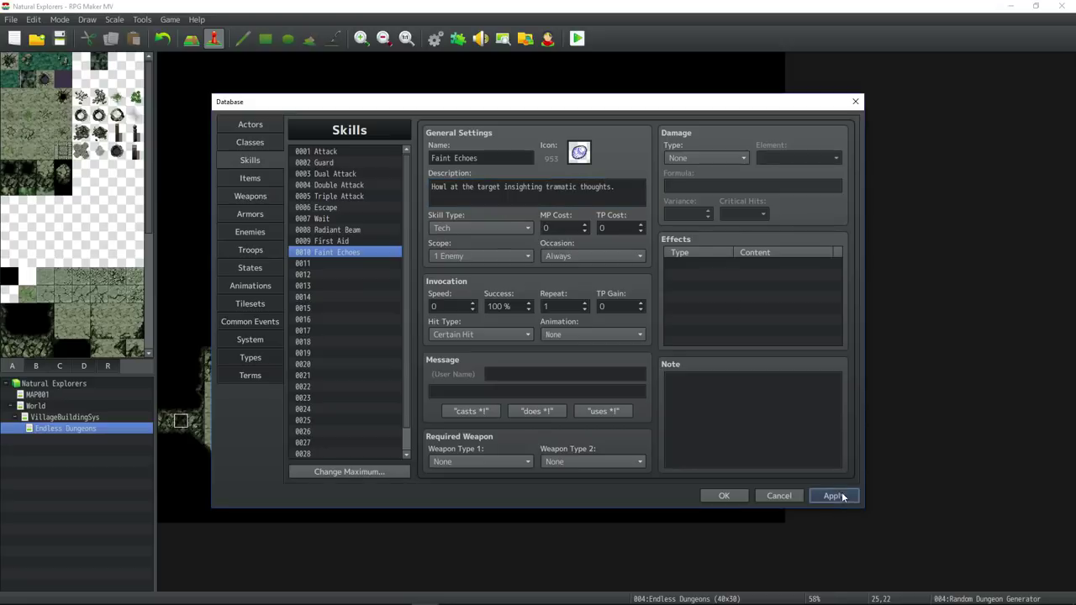
# - Name element 03 Emotional and element 04 Thermal in the database types, and apply
pyautogui.click(264, 323)
pyautogui.click(250, 357)
pyautogui.click(360, 447)
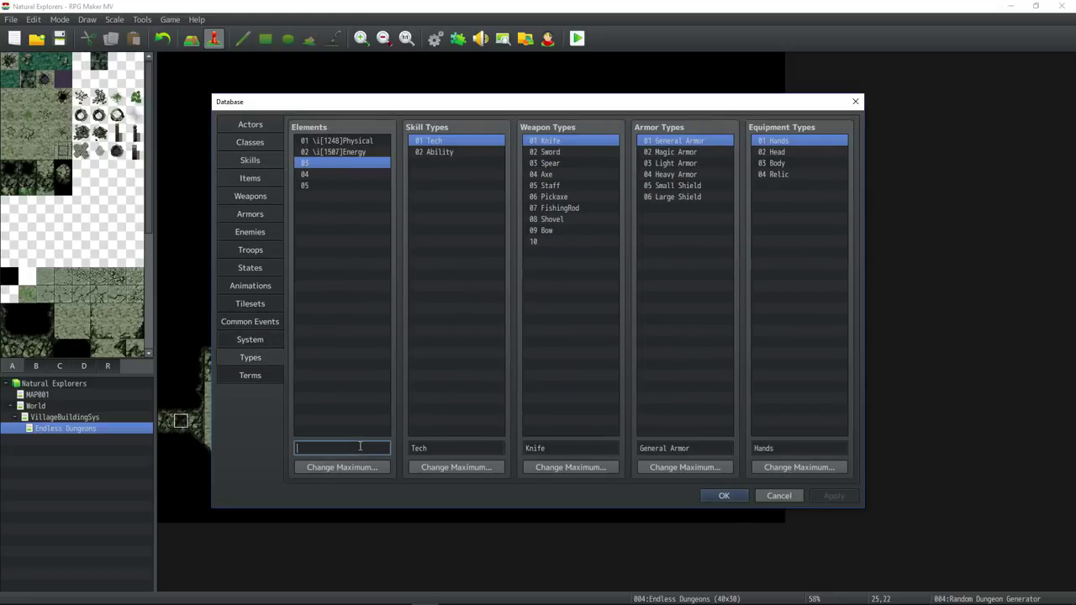
pyautogui.write('Emotional')
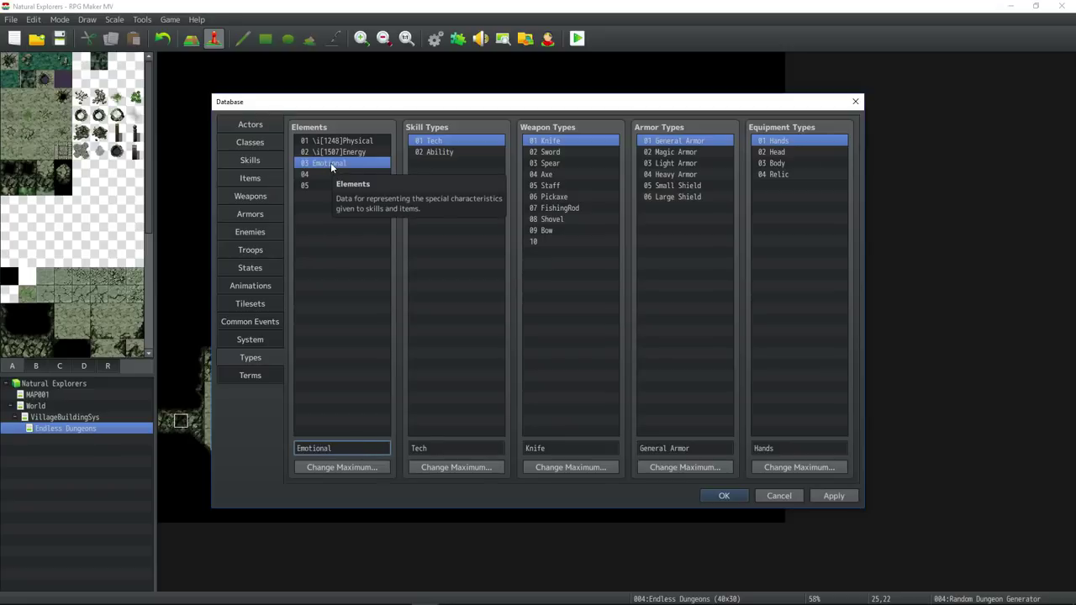
pyautogui.click(328, 174)
pyautogui.click(343, 448)
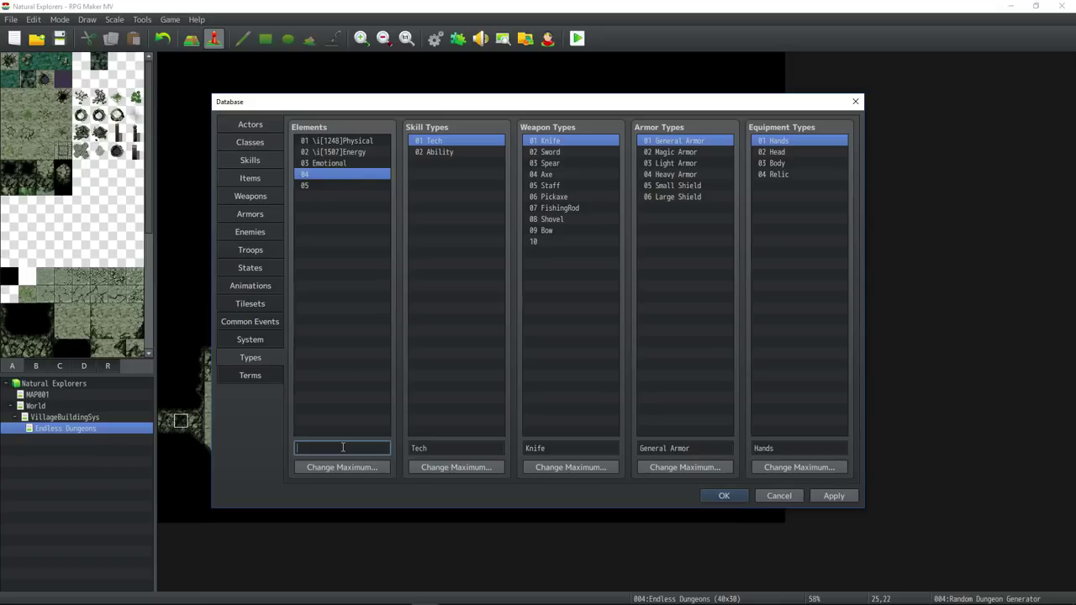
pyautogui.write('Thermal')
pyautogui.click(834, 496)
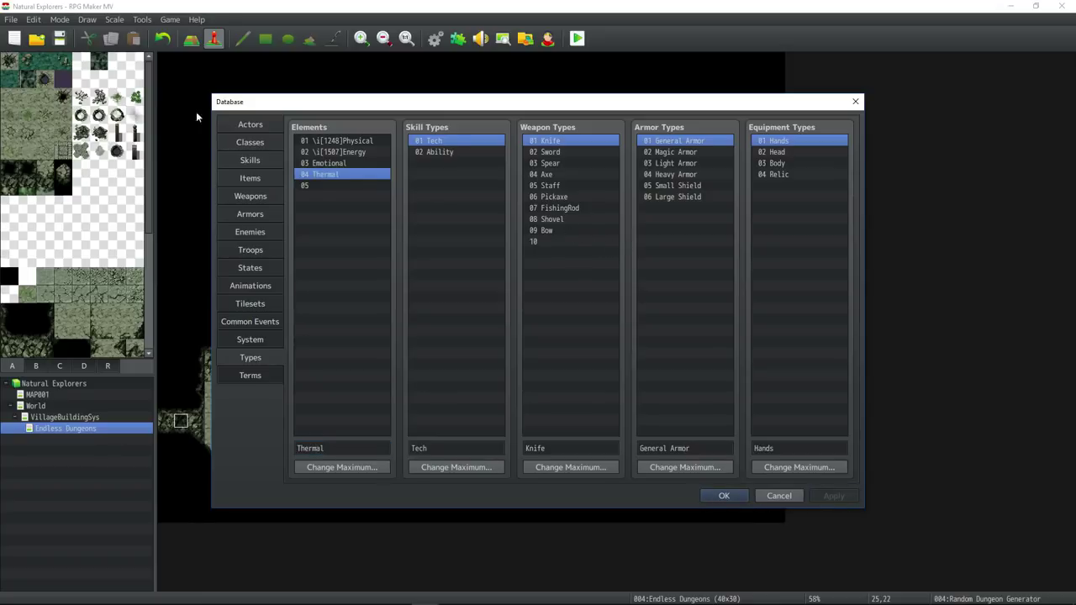
# - Pick icon 222 using the empty skill slot 0011, and rename element 03 to \i[222]Emotional
pyautogui.click(366, 163)
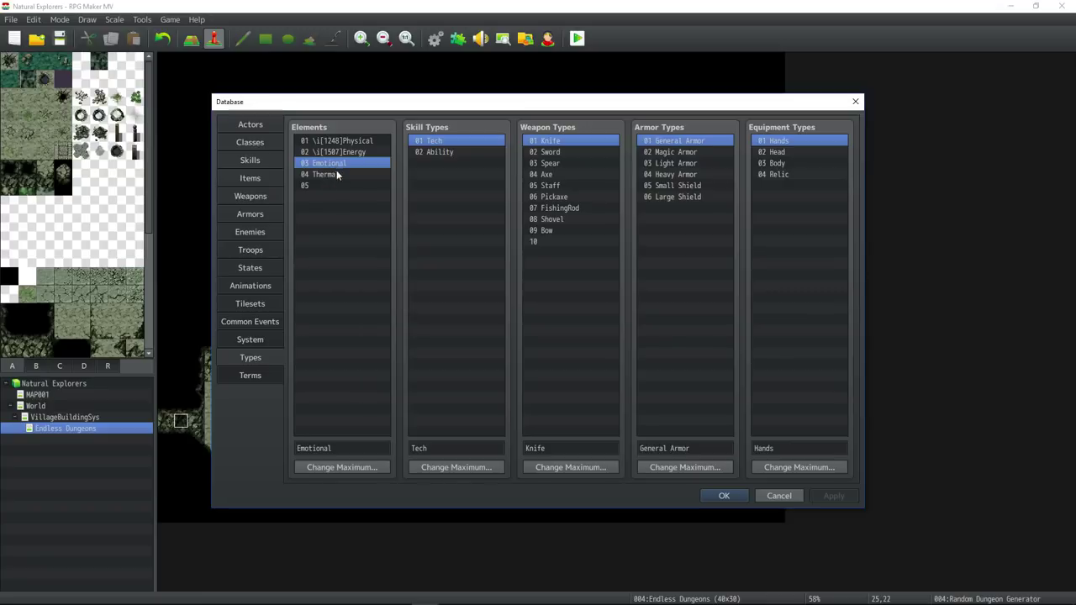
pyautogui.click(341, 174)
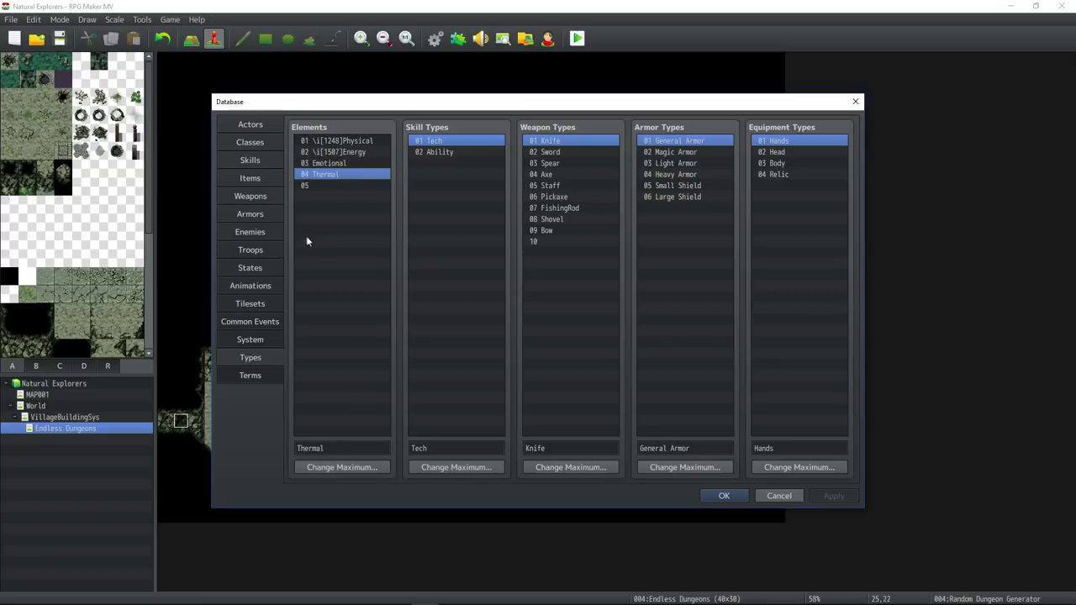
pyautogui.click(250, 161)
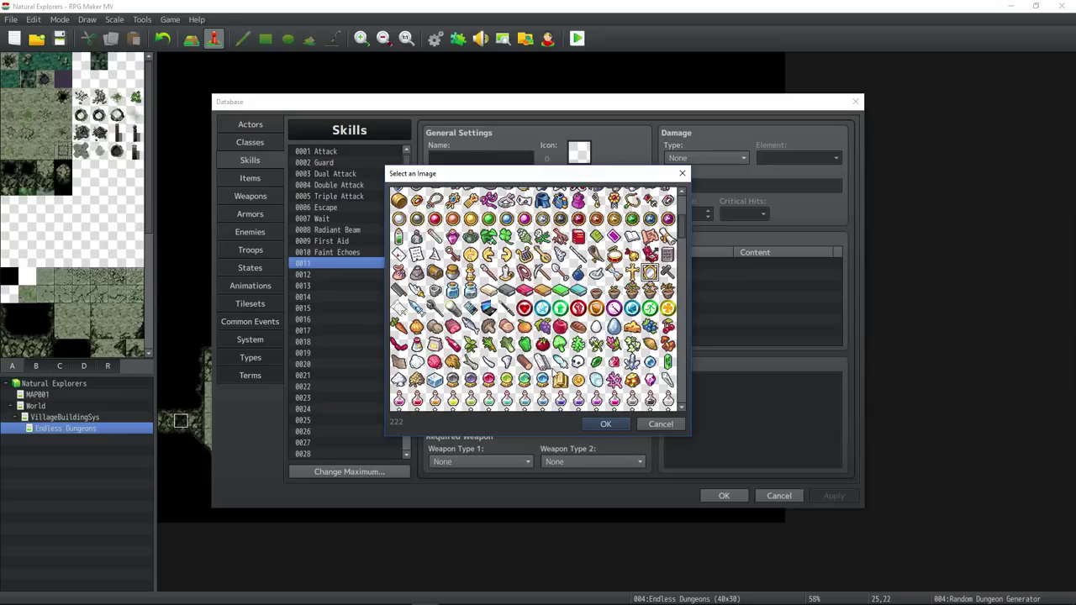
pyautogui.click(604, 423)
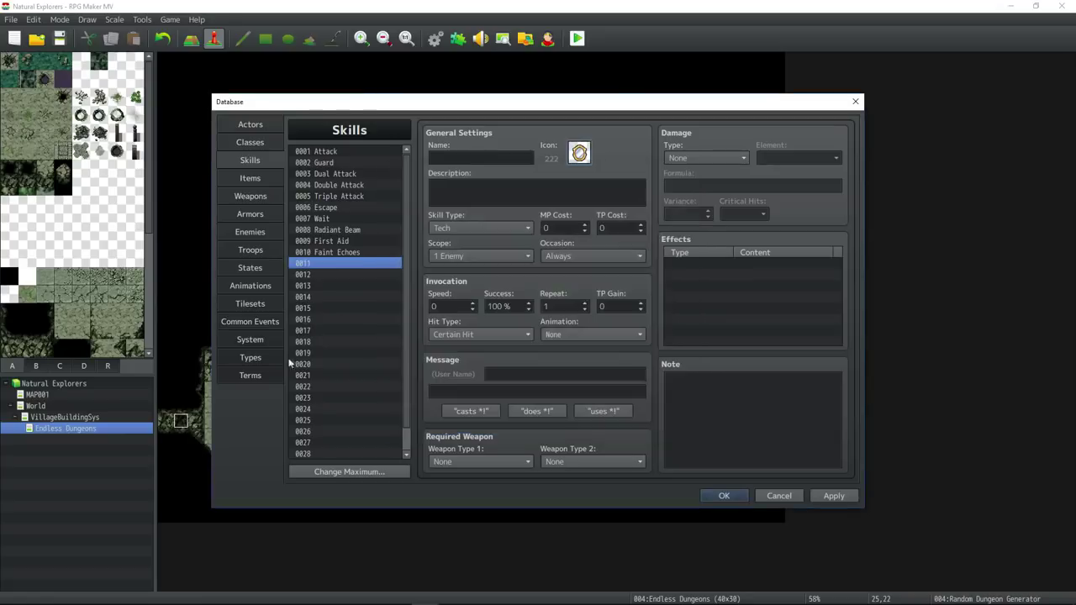
pyautogui.click(250, 357)
pyautogui.click(299, 448)
pyautogui.write('\\i[222]Emotional')
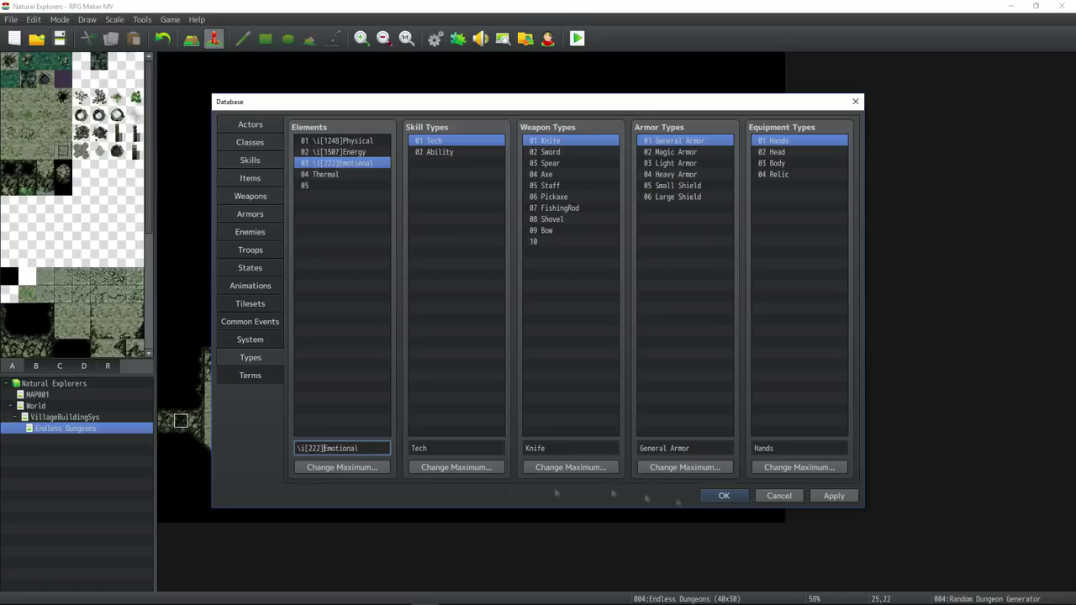
# - End Faint Echoes' description with "dealing \c\i[222]Emotional\c damage." after the word thoughts
pyautogui.click(250, 160)
pyautogui.click(336, 253)
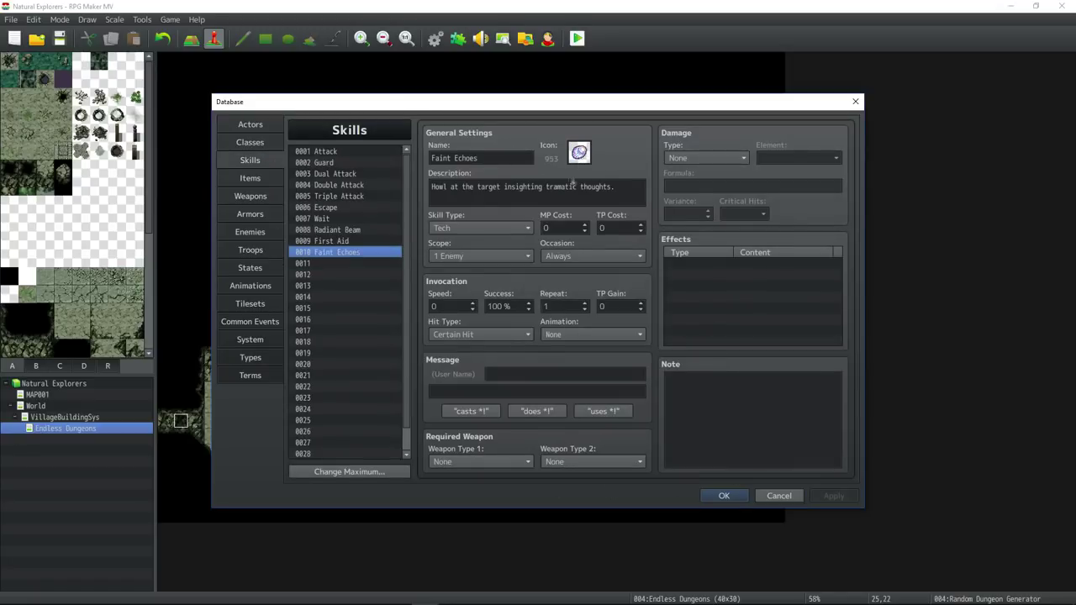
pyautogui.click(619, 188)
pyautogui.press('BackSpace')
pyautogui.write('dealing \\i[222]Emotional')
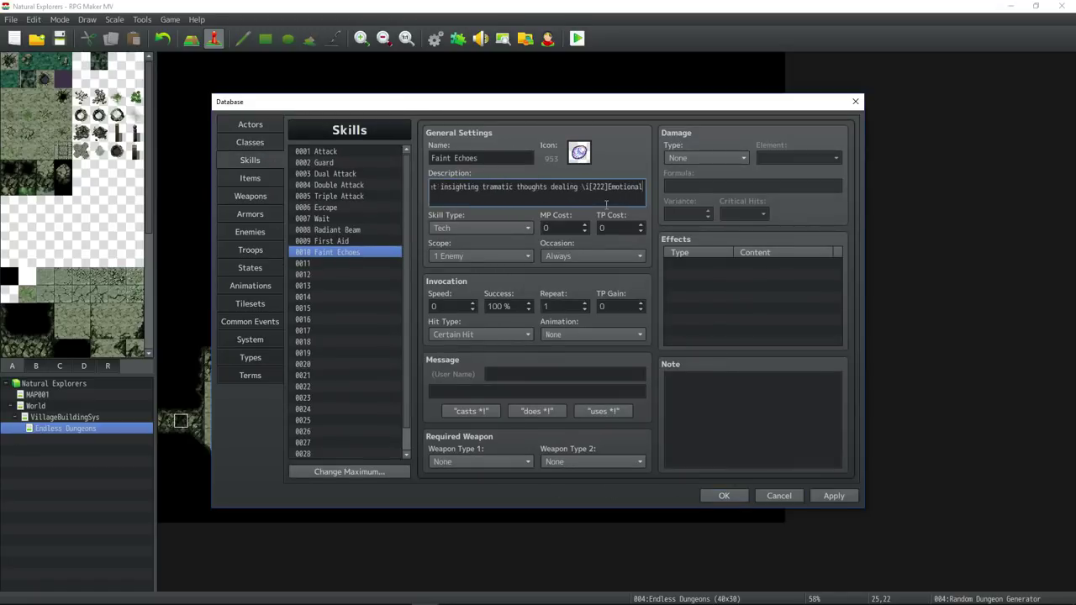
pyautogui.write('\\c damage.')
pyautogui.click(543, 188)
pyautogui.write('\\c')
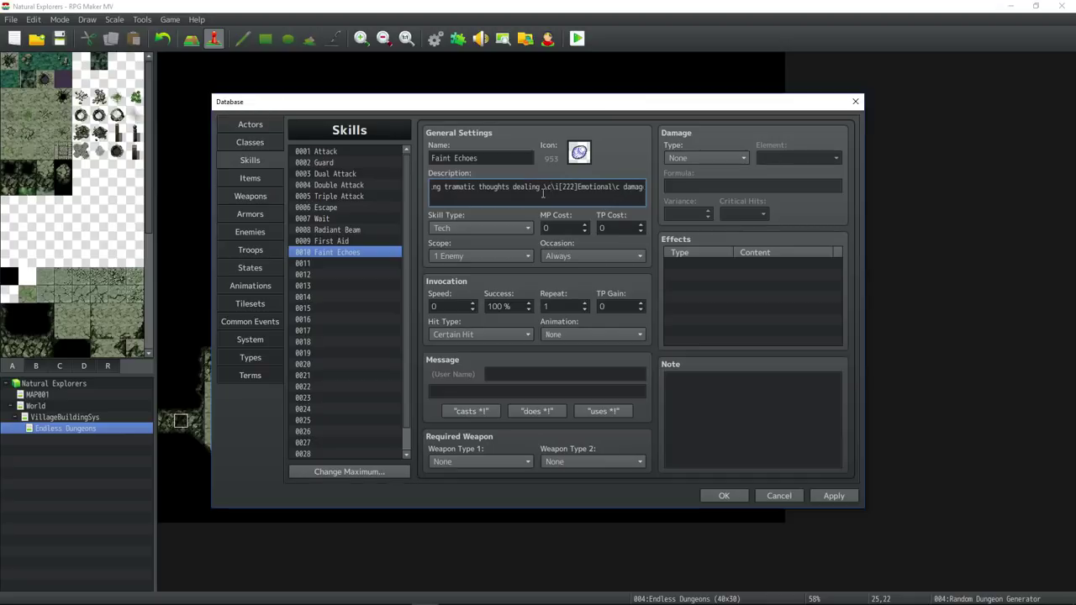
# - Save and close the database, and open Window.png from the project's img/system folder to check the text colors
pyautogui.moveTo(609, 188); pyautogui.dragTo(577, 188)
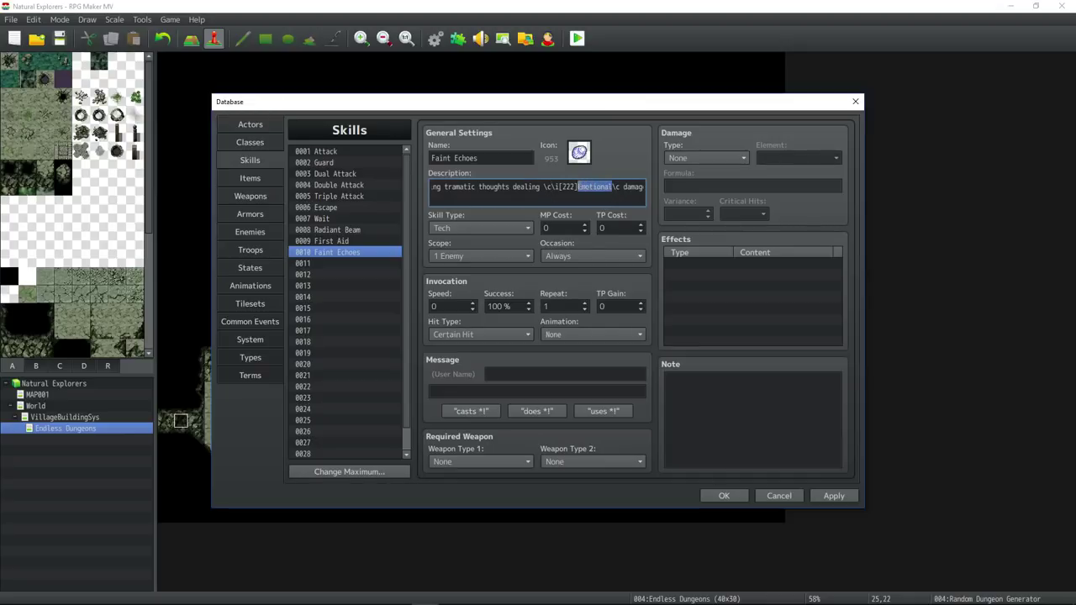
pyautogui.click(724, 495)
pyautogui.hotkey('alt', 'Tab')
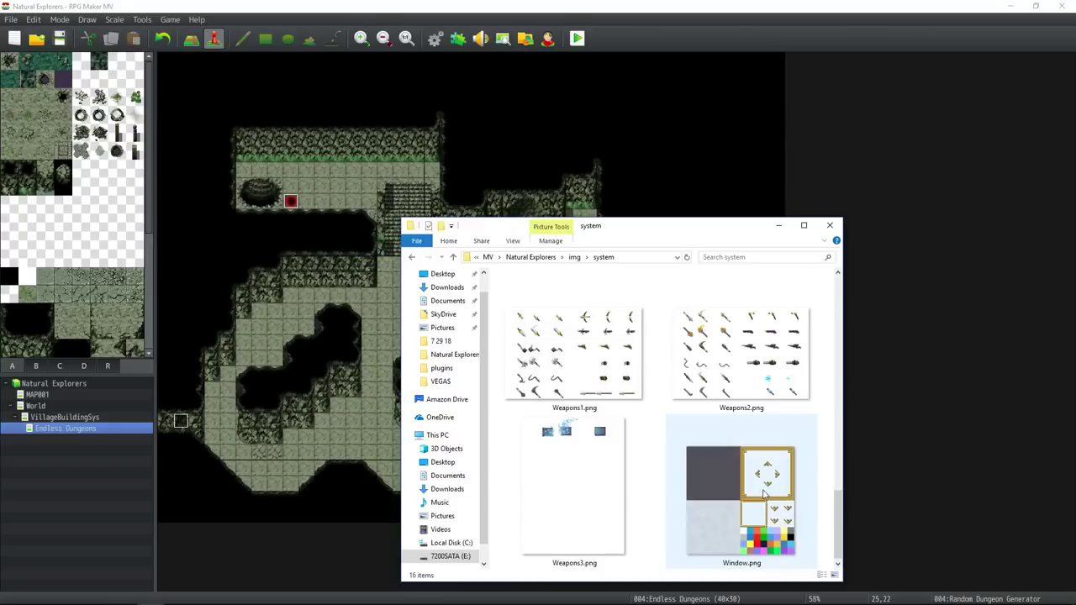
pyautogui.click(764, 496)
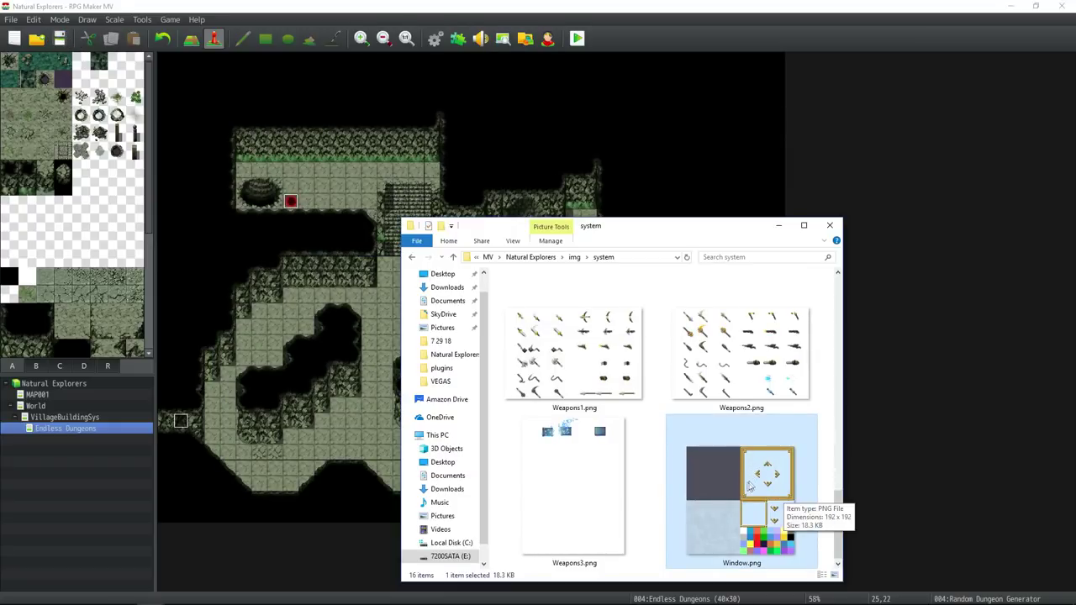
pyautogui.doubleClick(751, 486)
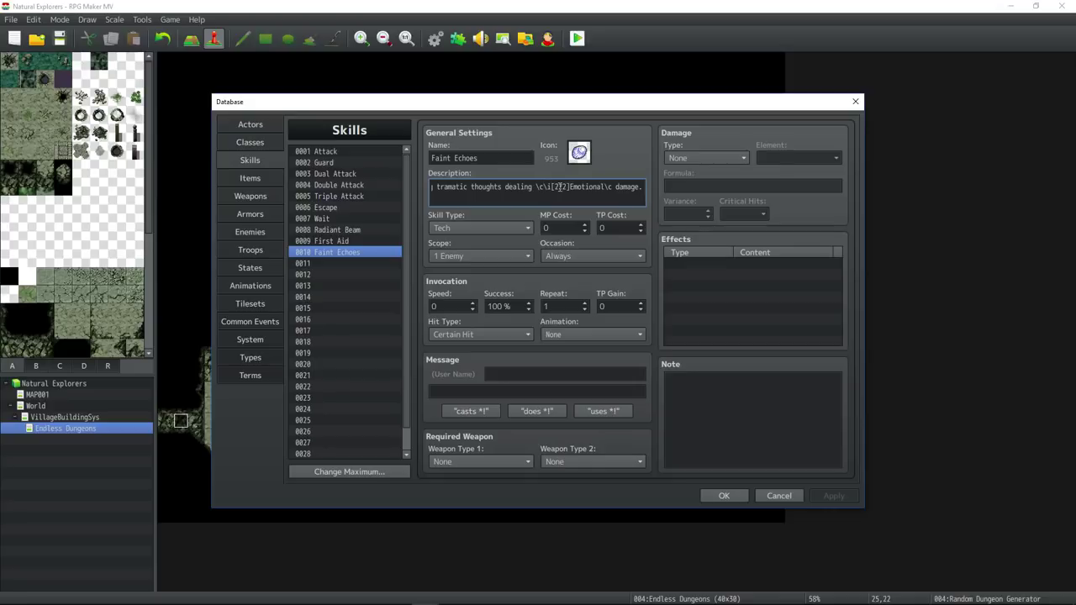
# - Add the color index [20] to the first \c code in Faint Echoes' description
pyautogui.write('[')
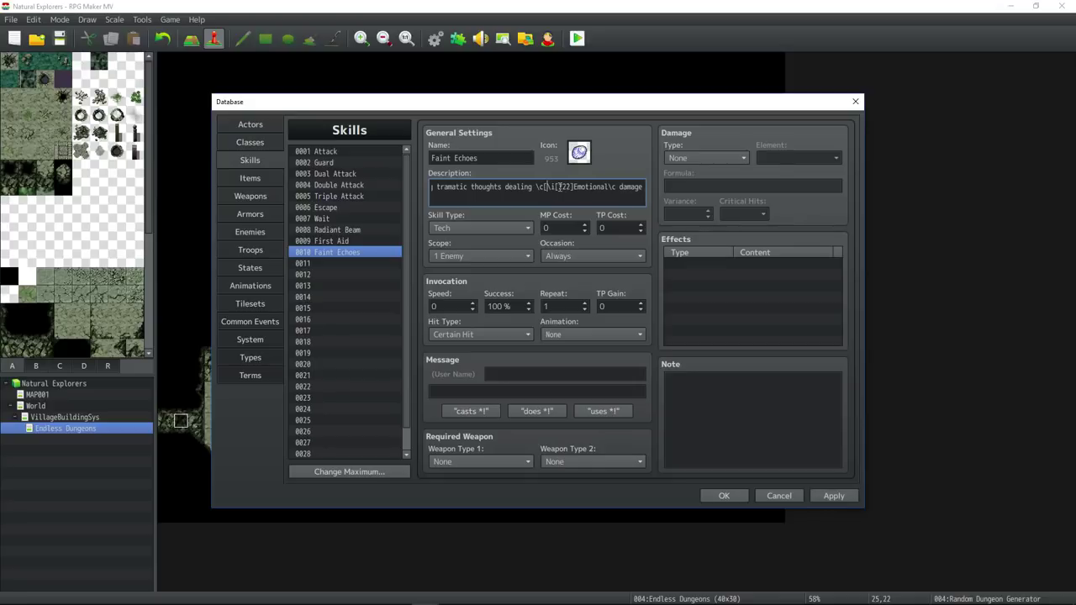
pyautogui.write('20]')
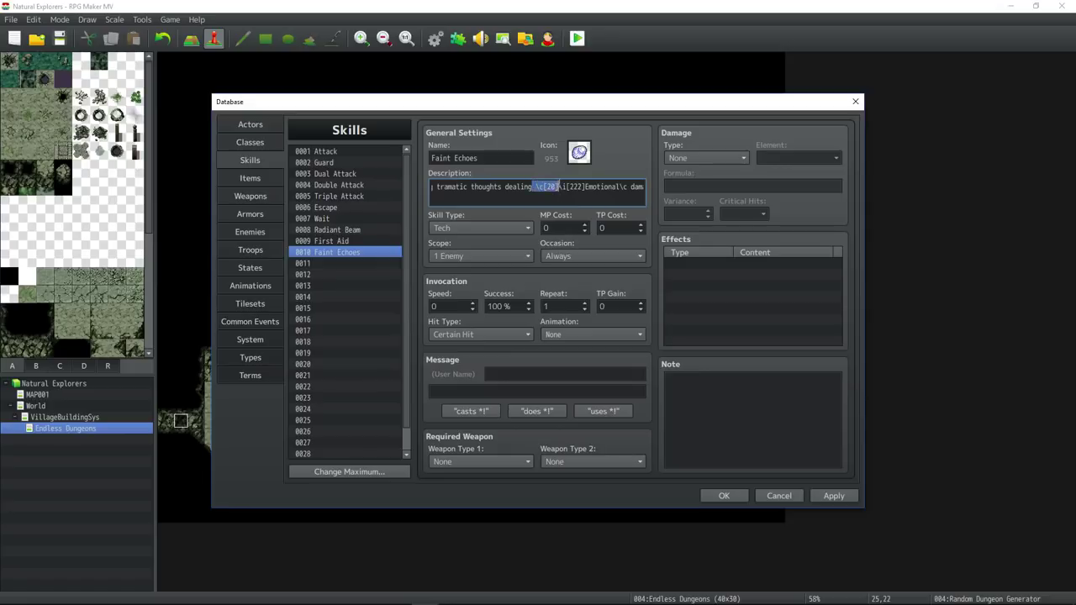
pyautogui.moveTo(561, 186); pyautogui.dragTo(630, 186)
pyautogui.click(633, 184)
pyautogui.write('[0]')
pyautogui.press('BackSpace')
pyautogui.press('BackSpace')
pyautogui.press('BackSpace')
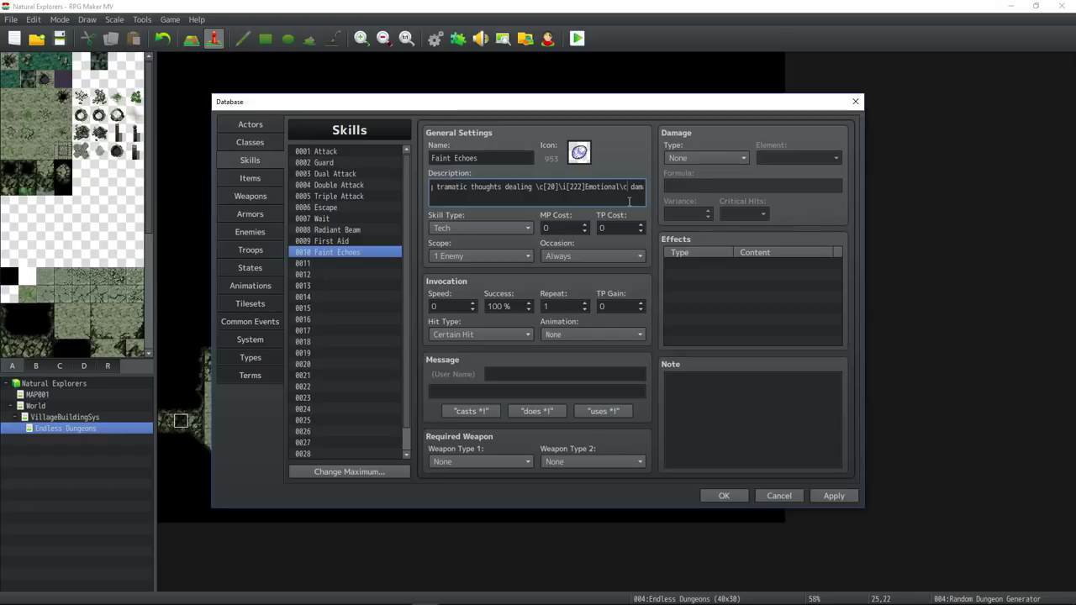
# - Set Faint Echoes' scope to 1 Enemy, occasion to Battle Screen and hit type to Magical Attack
pyautogui.click(630, 202)
pyautogui.click(506, 256)
pyautogui.click(506, 283)
pyautogui.click(578, 256)
pyautogui.click(577, 282)
pyautogui.click(490, 334)
pyautogui.click(477, 375)
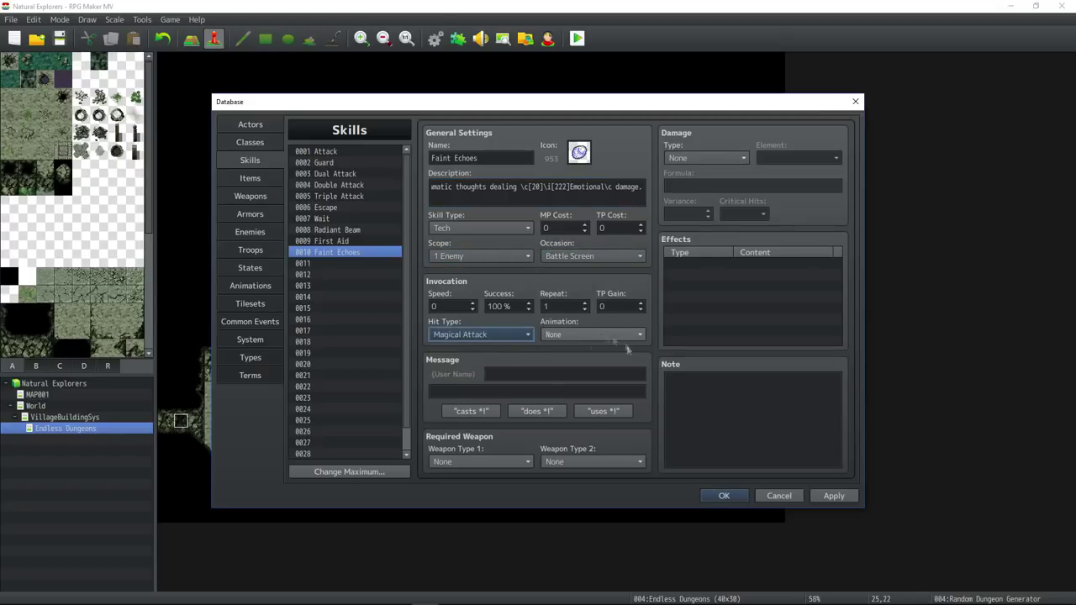
# - Assign empty animation 0139 and the "uses %1!" message to Faint Echoes, and apply
pyautogui.click(622, 335)
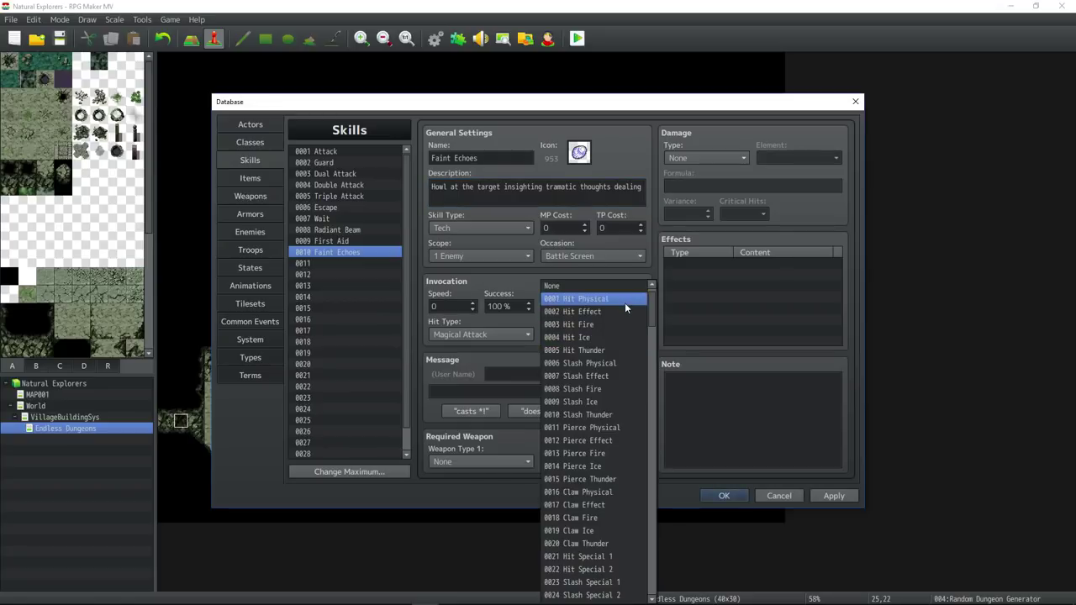
pyautogui.moveTo(652, 311); pyautogui.dragTo(657, 497)
pyautogui.click(589, 412)
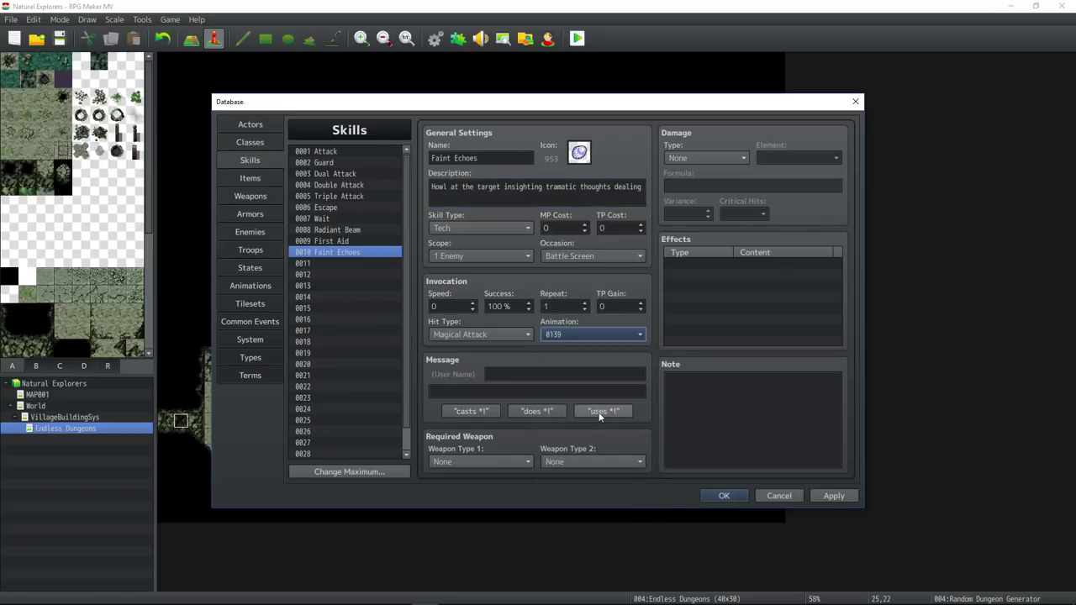
pyautogui.click(600, 415)
pyautogui.click(831, 496)
# - Give Faint Echoes HP Damage with the \i[222]Emotional element, formula a.mdf * 3 - b.mdf, and critical hits enabled
pyautogui.click(708, 158)
pyautogui.click(703, 186)
pyautogui.click(790, 158)
pyautogui.click(786, 212)
pyautogui.doubleClick(714, 187)
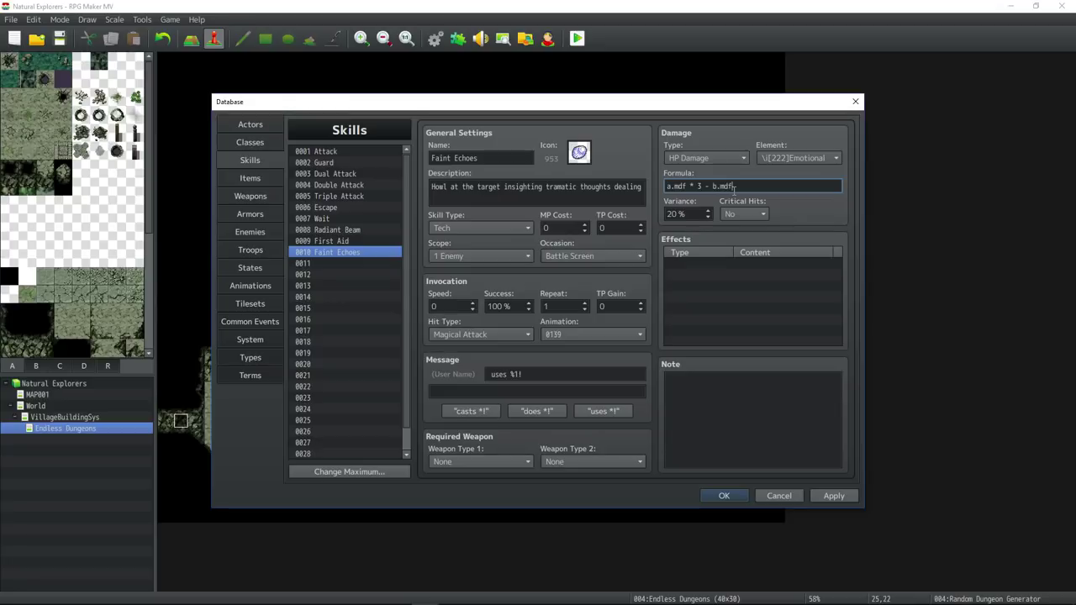
pyautogui.moveTo(749, 187); pyautogui.dragTo(711, 181)
pyautogui.click(741, 186)
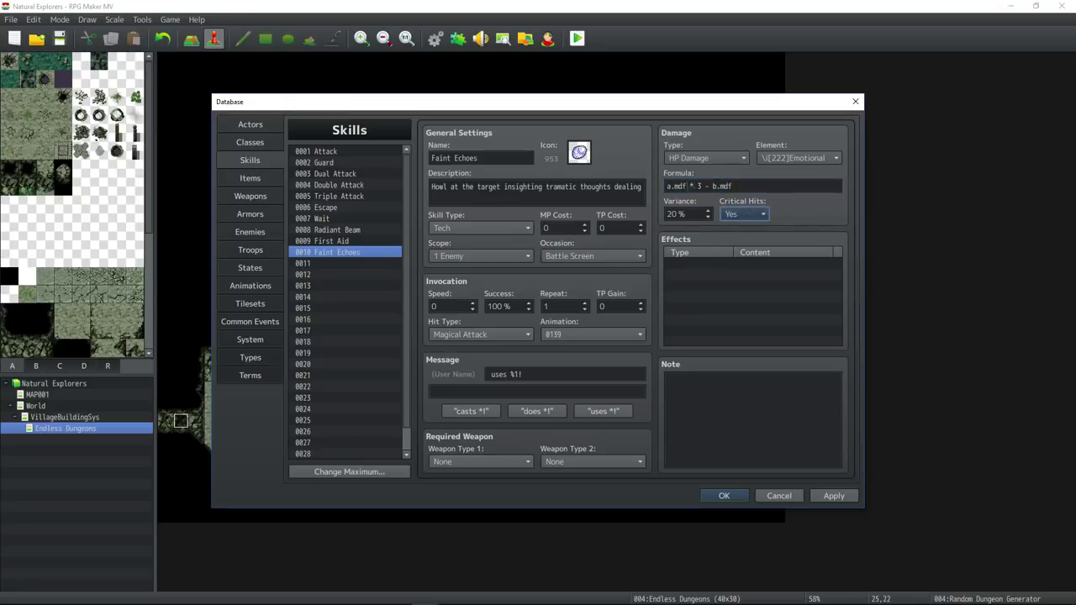
pyautogui.click(702, 187)
pyautogui.scroll(-1, 680, 214)
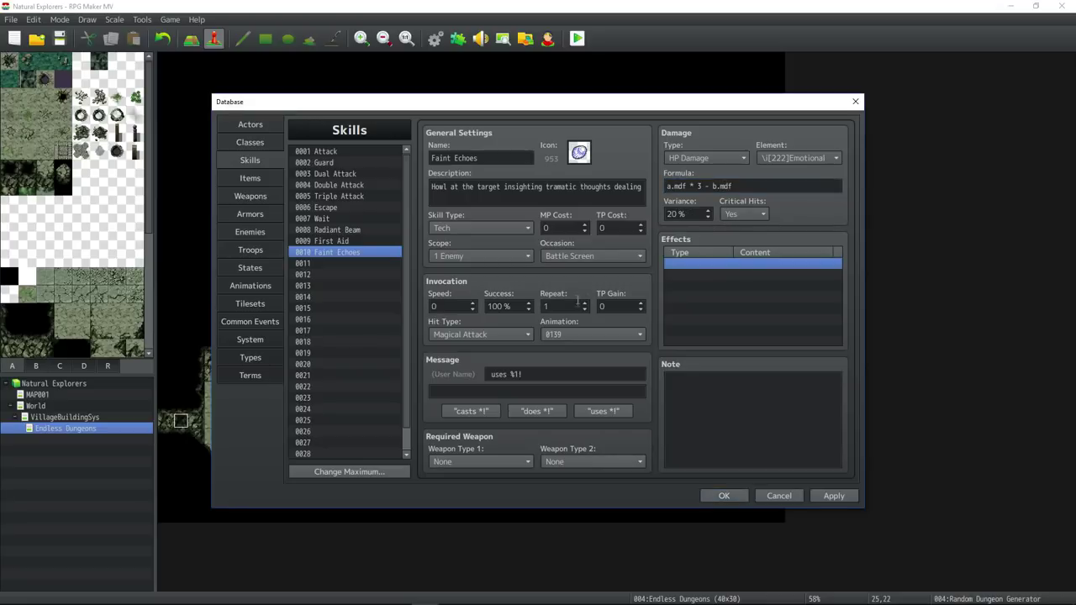
# - Set Faint Echoes' TP cost to 20 and its damage formula to a.mdf * 4 - b.mdf
pyautogui.click(635, 227)
pyautogui.write('20')
pyautogui.click(703, 186)
pyautogui.press('BackSpace')
pyautogui.write('4')
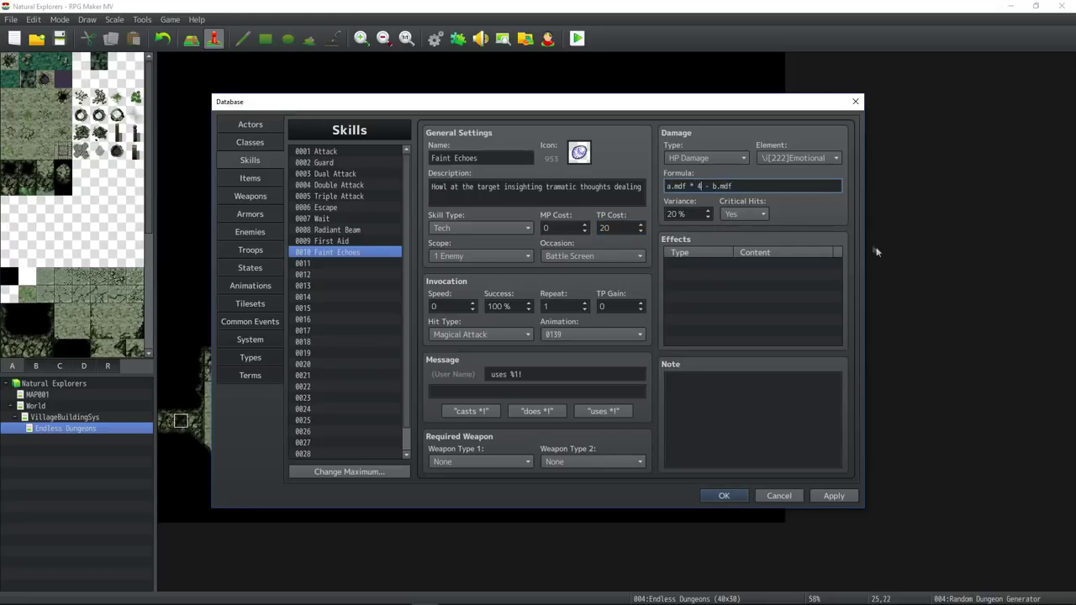
pyautogui.click(763, 263)
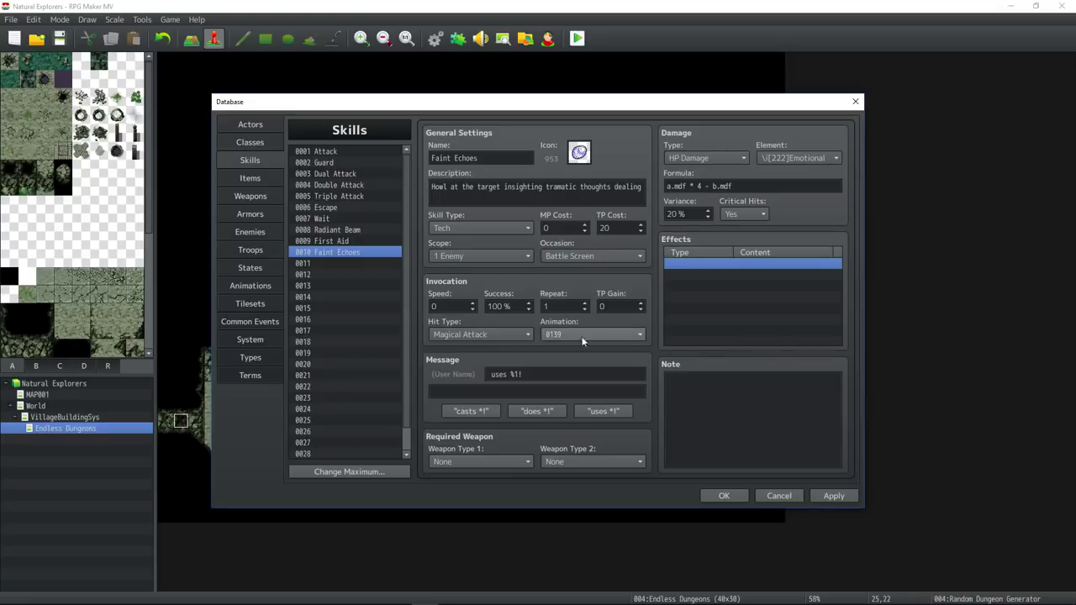
# - Set Faint Echoes' hit type to Physical Attack
pyautogui.click(621, 229)
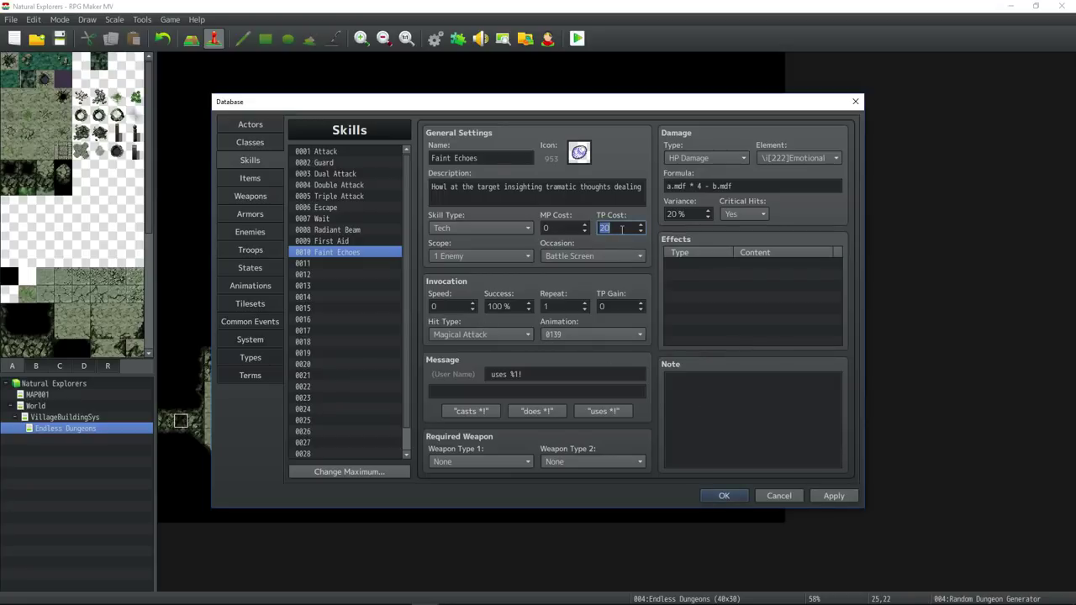
pyautogui.click(480, 334)
pyautogui.click(462, 359)
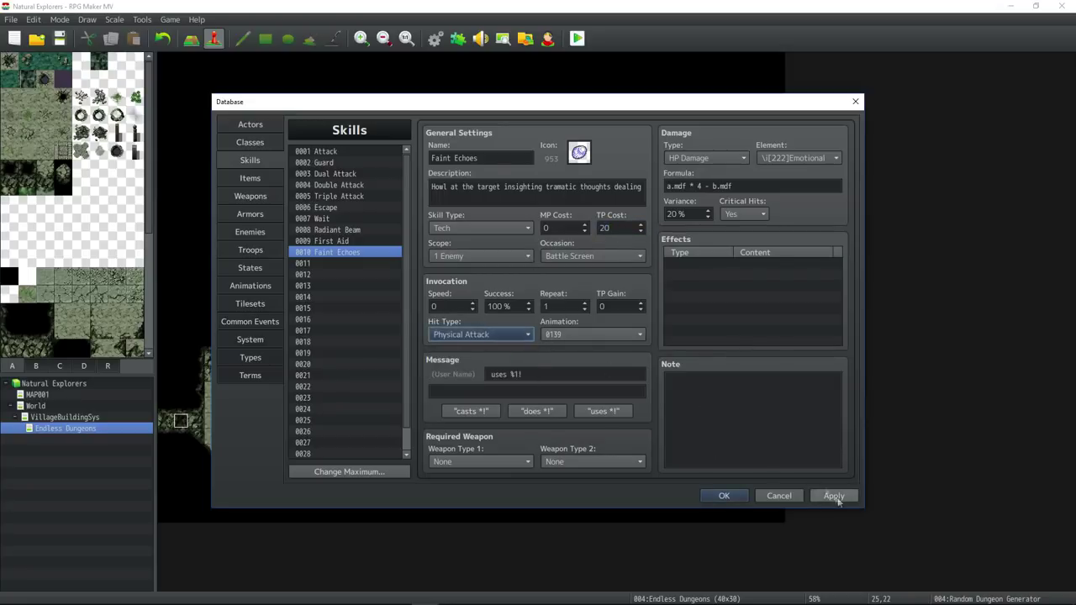
# - Apply the Faint Echoes changes and copy the Hit Special 1 animation into empty animation slot 0139
pyautogui.click(833, 496)
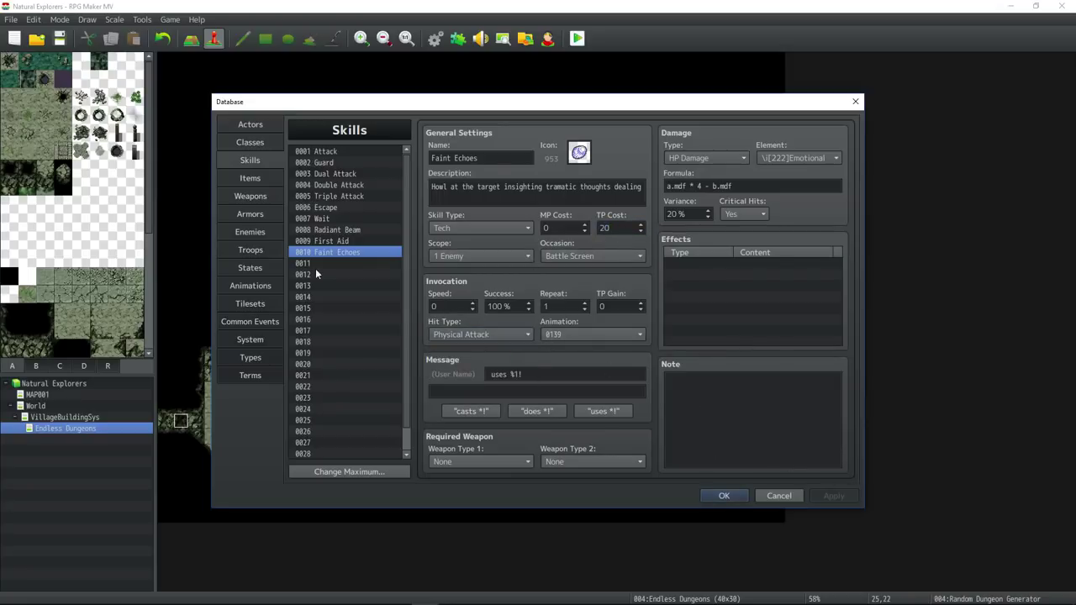
pyautogui.click(249, 285)
pyautogui.scroll(-5, 344, 294)
pyautogui.rightClick(350, 207)
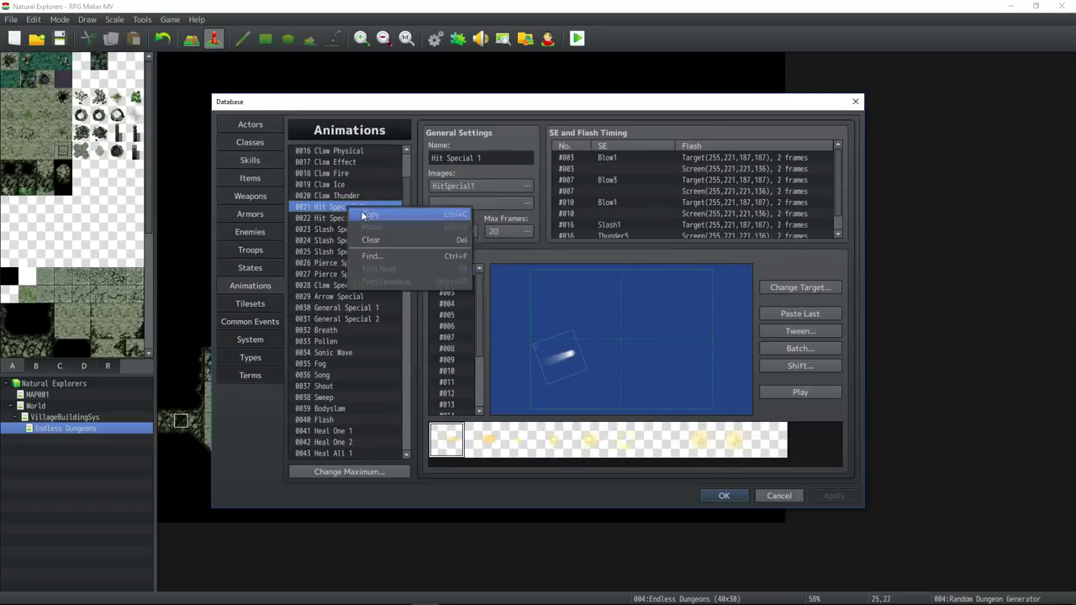
pyautogui.click(363, 216)
pyautogui.scroll(-20, 347, 210)
pyautogui.rightClick(350, 178)
pyautogui.click(370, 199)
# - Try XPummel as the first image of animation 0139 and preview it
pyautogui.click(529, 188)
pyautogui.scroll(-10, 391, 303)
pyautogui.click(386, 370)
pyautogui.click(656, 424)
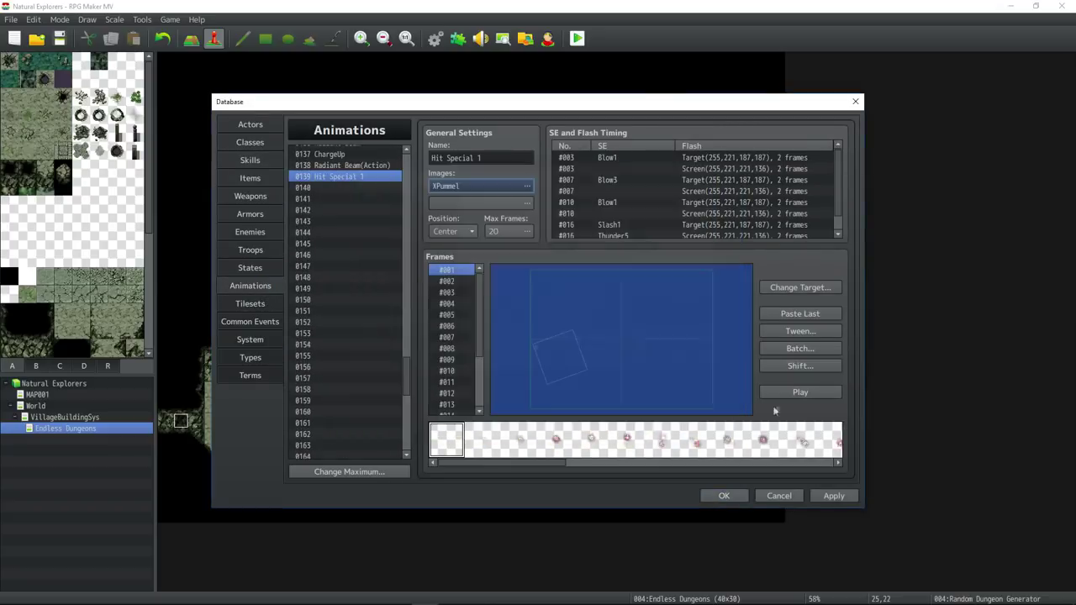
pyautogui.click(780, 388)
# - Set the first image of animation 0139 to XRoundBreak
pyautogui.click(527, 186)
pyautogui.click(393, 334)
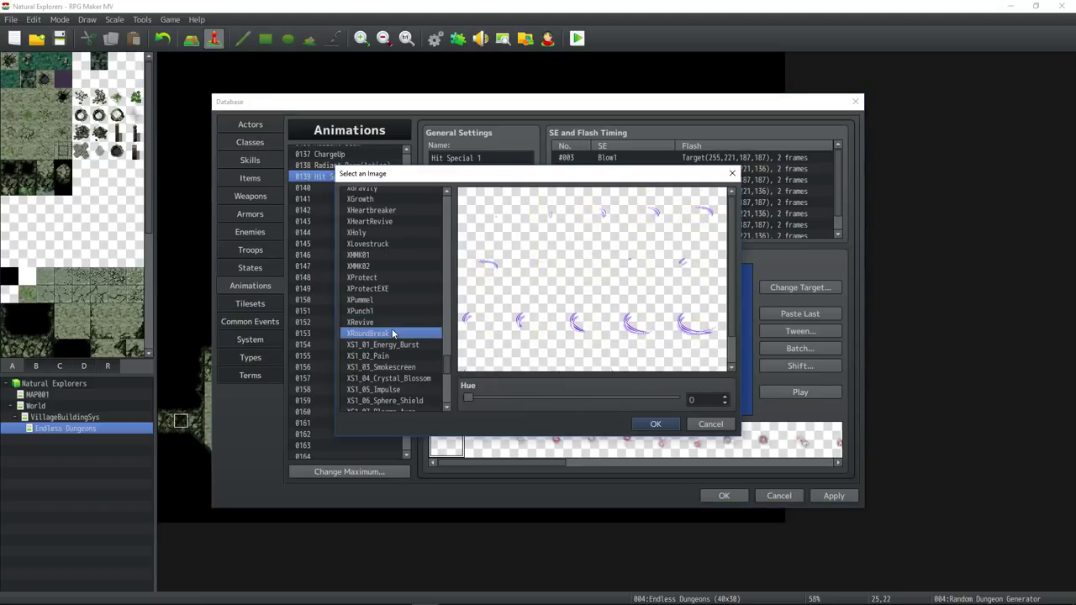
pyautogui.click(656, 424)
# - Delete all copied sound effect and flash timing entries from animation 0139
pyautogui.click(601, 157)
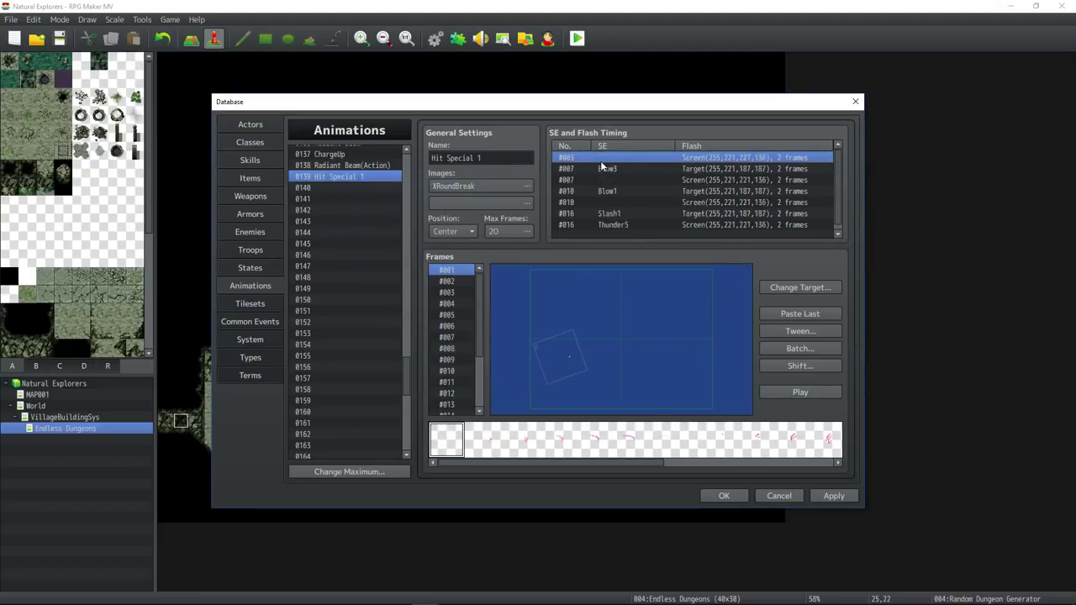
pyautogui.press('Delete')
pyautogui.press('Delete')
pyautogui.press('Delete')
pyautogui.press('Delete')
pyautogui.press('Delete')
pyautogui.press('Delete')
pyautogui.press('Delete')
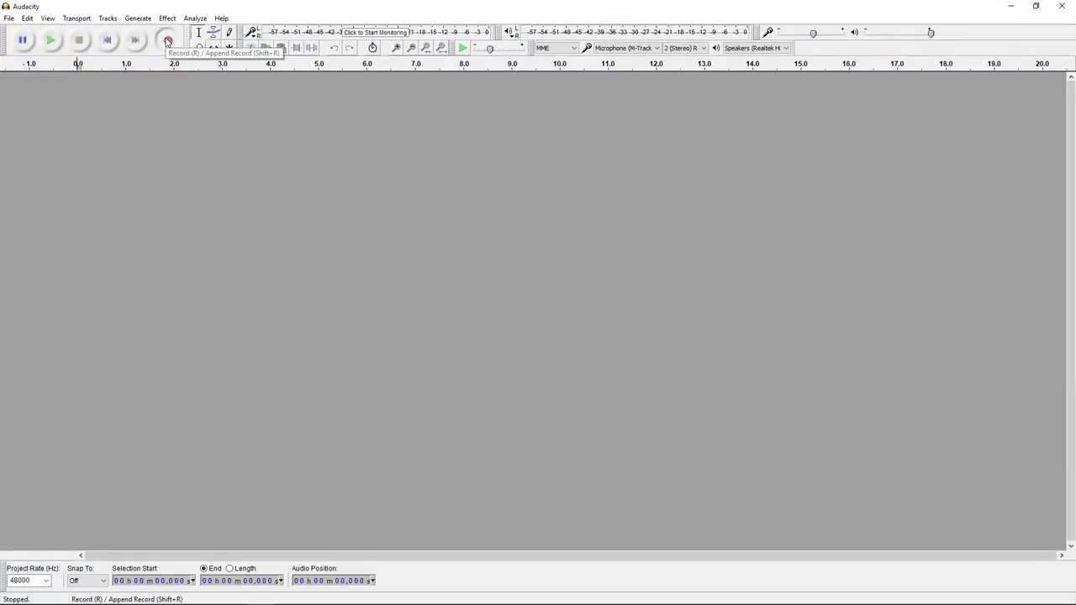
# - Switch to Audacity, record a voice sound about 2.3 s long and normalize it
pyautogui.click(167, 40)
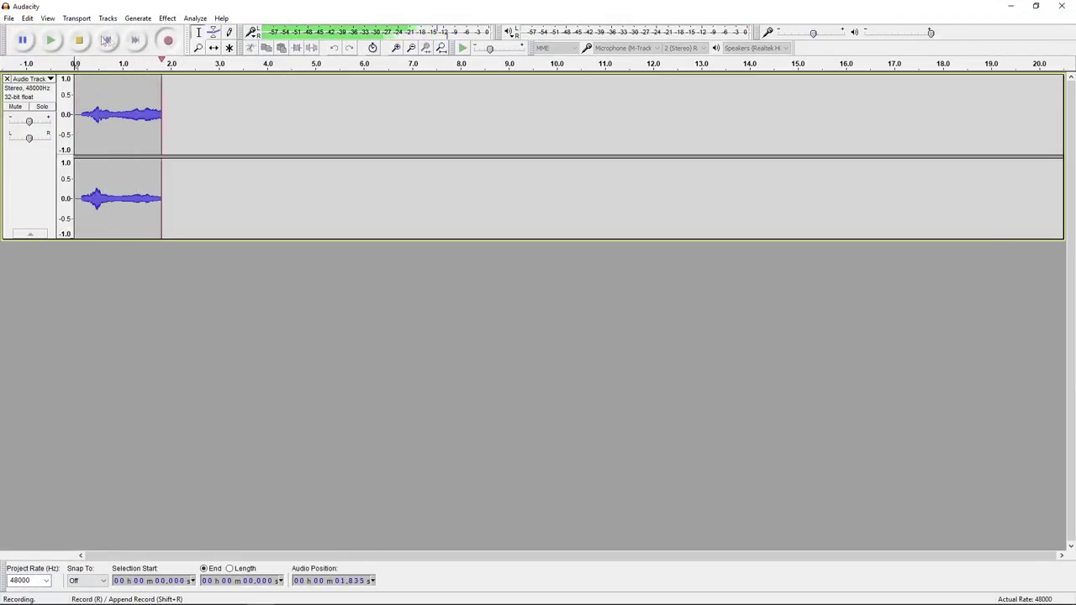
pyautogui.click(79, 40)
pyautogui.click(167, 17)
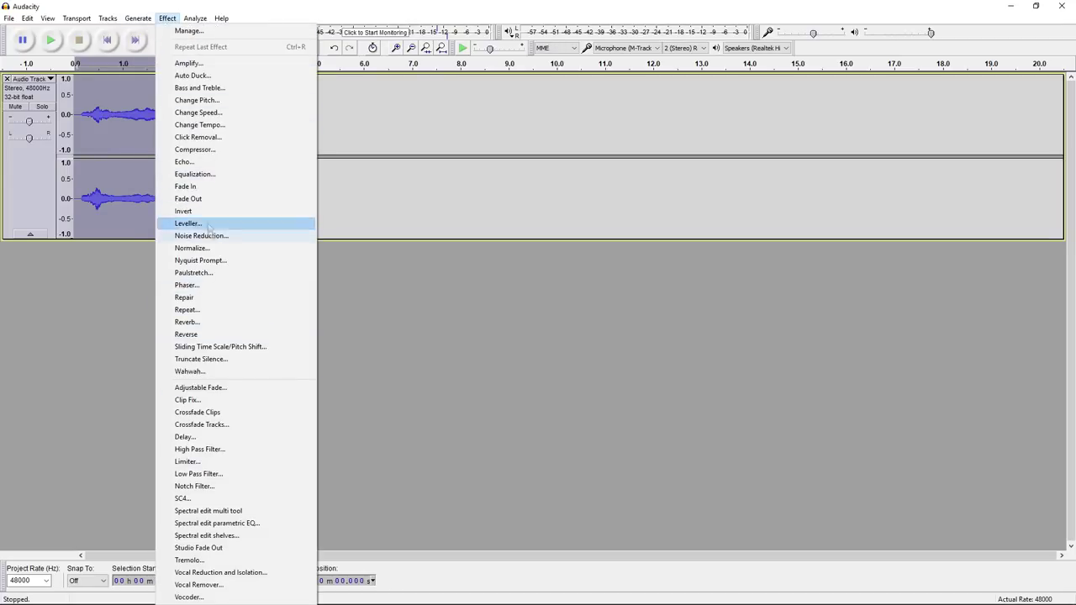
pyautogui.click(210, 249)
pyautogui.click(569, 343)
# - Add Reverb and Echo to the recorded sound and play it back
pyautogui.click(167, 18)
pyautogui.click(220, 323)
pyautogui.click(564, 402)
pyautogui.click(168, 18)
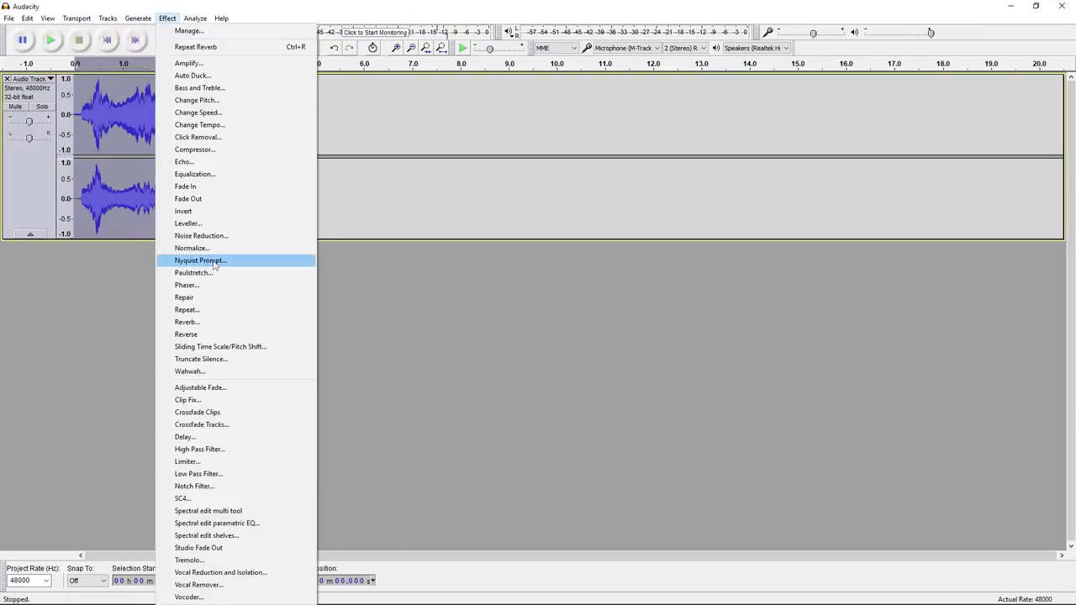
pyautogui.click(217, 163)
pyautogui.click(580, 340)
pyautogui.click(51, 41)
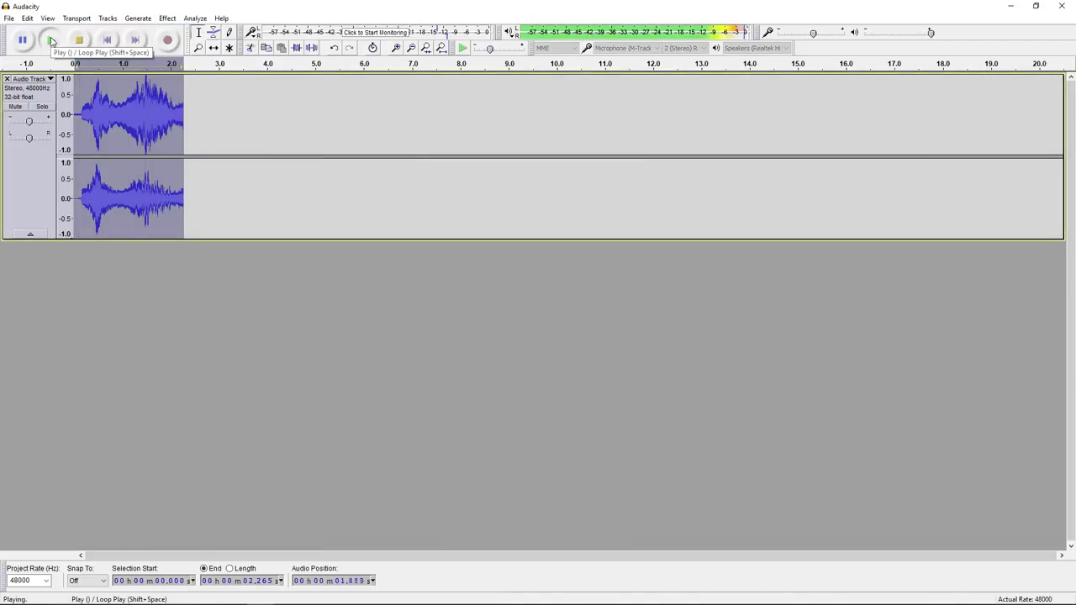
# - Fade out about the last 0.1 s of the recording, from 2.159 s to 2.265 s
pyautogui.moveTo(178, 126); pyautogui.dragTo(184, 126)
pyautogui.click(167, 18)
pyautogui.click(205, 200)
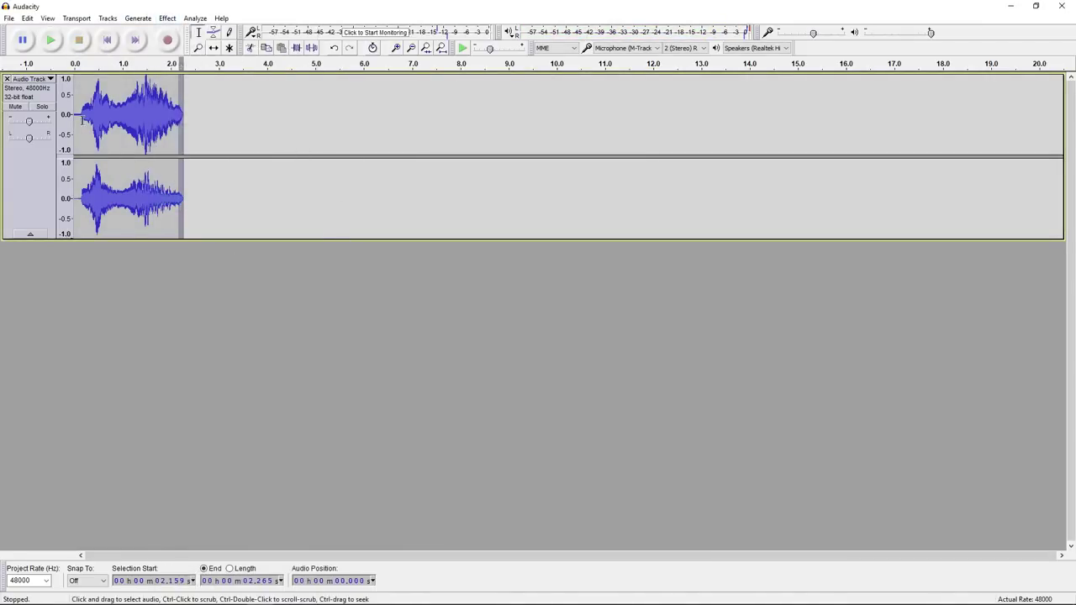
# - Cut the silence at the recording's start, fade in the first 0.093 s and play it back
pyautogui.press('Delete')
pyautogui.moveTo(83, 121); pyautogui.dragTo(73, 121)
pyautogui.click(167, 17)
pyautogui.click(204, 186)
pyautogui.click(143, 273)
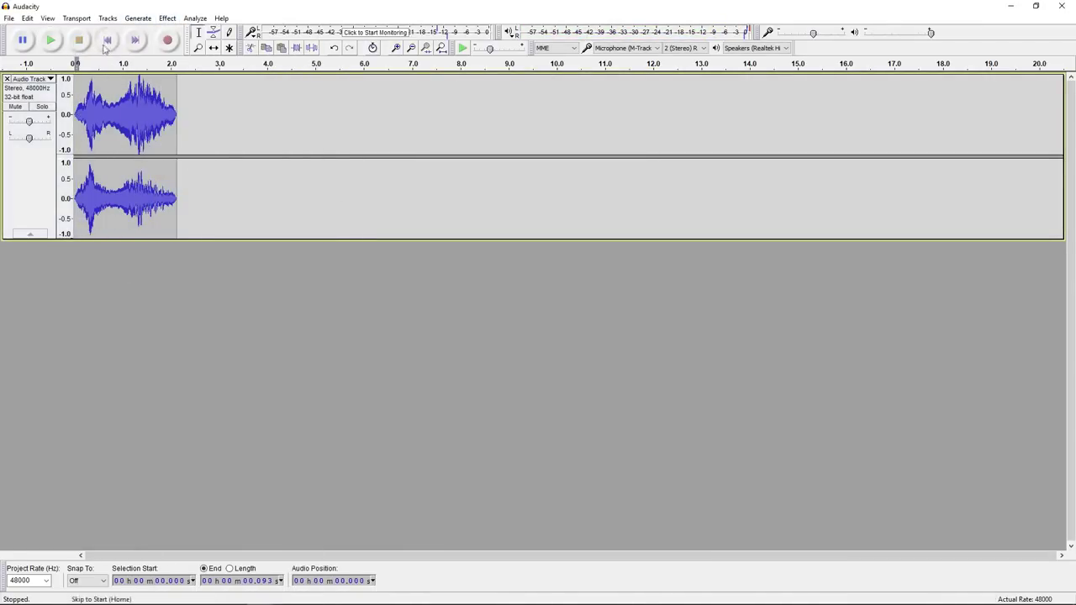
pyautogui.click(50, 40)
# - Export the sound as hauntingEchoes.ogg and paste a copy into the Natural Explorers project's audio/se folder
pyautogui.click(9, 18)
pyautogui.click(42, 166)
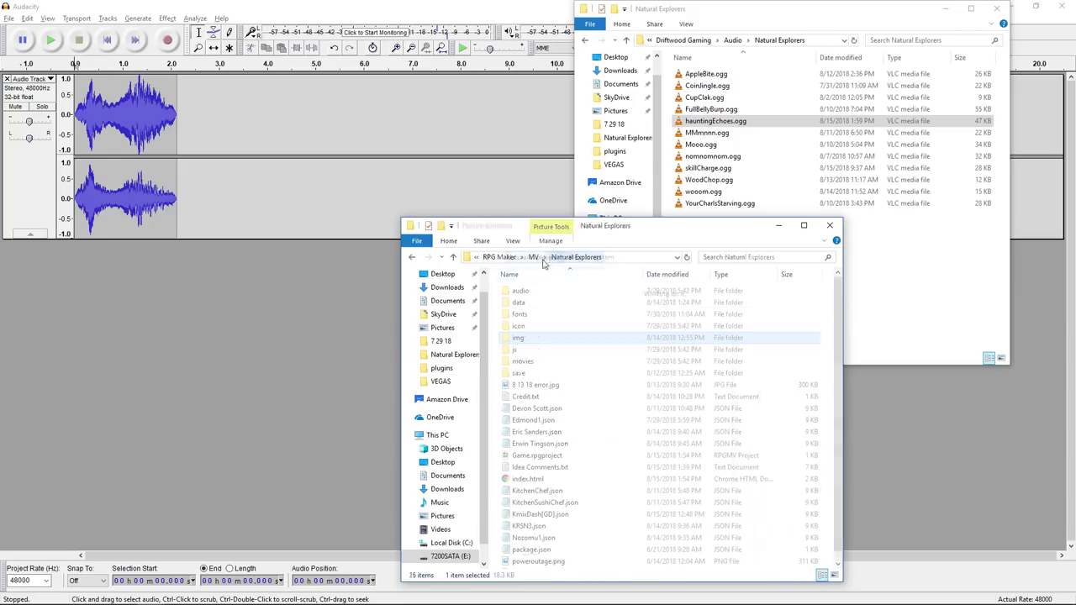
pyautogui.doubleClick(518, 290)
pyautogui.doubleClick(518, 324)
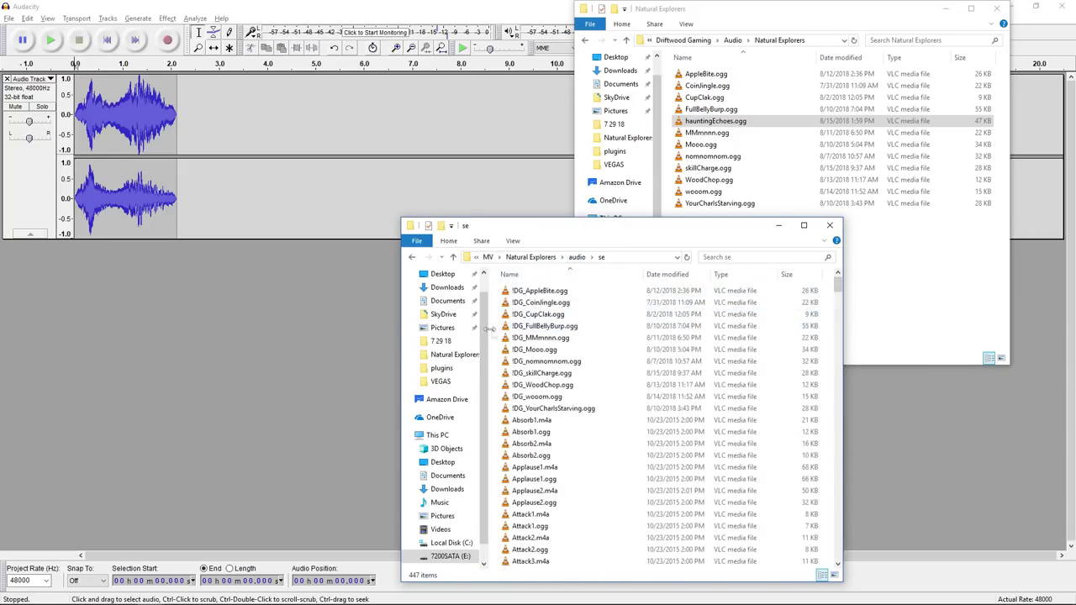
pyautogui.hotkey('ctrl', 'v')
# - Rename the pasted sound file as !DG_hauntingEchoes.ogg
pyautogui.press('F2')
pyautogui.press('Home')
pyautogui.write('!DG_')
pyautogui.press('Return')
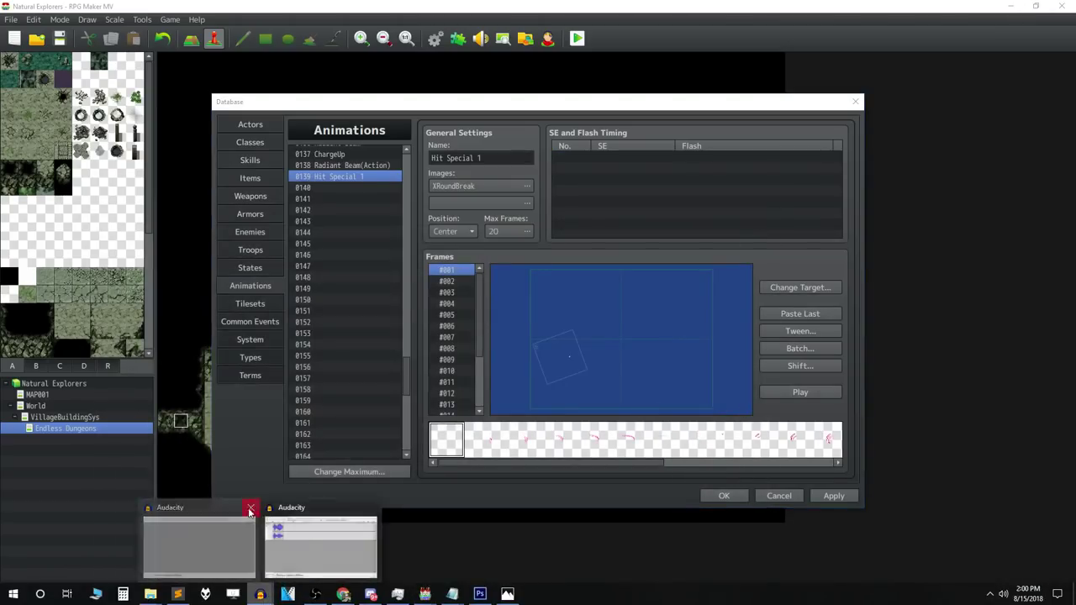
# - Back in RPG Maker MV, add the !DG_hauntingEchoes sound at frame 1 of animation 0139 with 80% pitch
pyautogui.click(249, 510)
pyautogui.doubleClick(673, 157)
pyautogui.click(713, 139)
pyautogui.moveTo(712, 102); pyautogui.dragTo(716, 290)
pyautogui.click(666, 227)
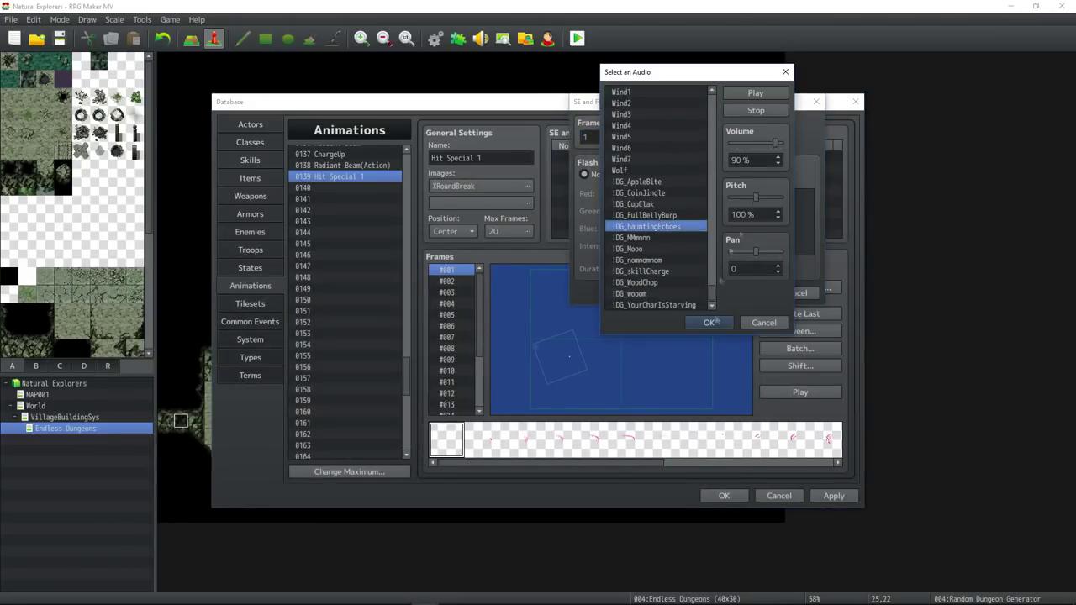
pyautogui.moveTo(755, 198); pyautogui.dragTo(746, 197)
pyautogui.click(756, 94)
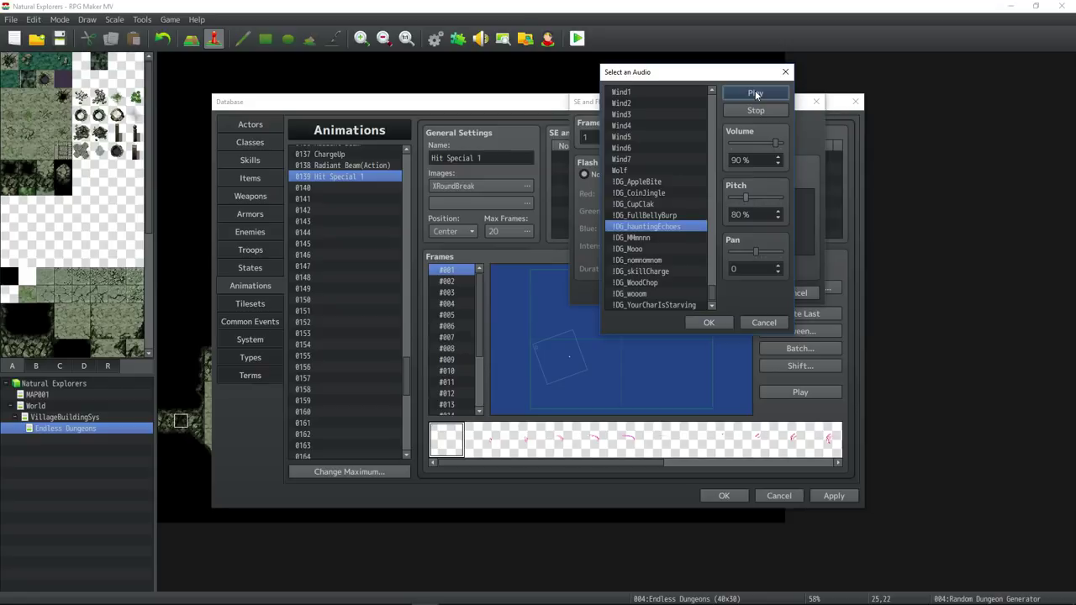
pyautogui.click(722, 322)
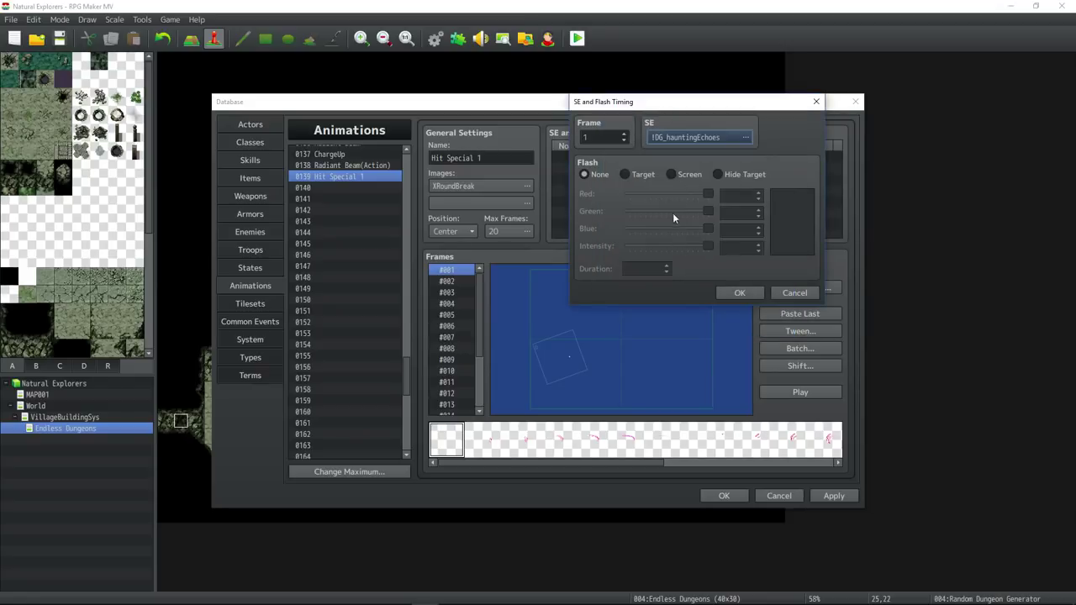
pyautogui.click(738, 292)
# - Review the frame 1 sound settings of animation 0139 and preview the animation with its sound
pyautogui.click(778, 391)
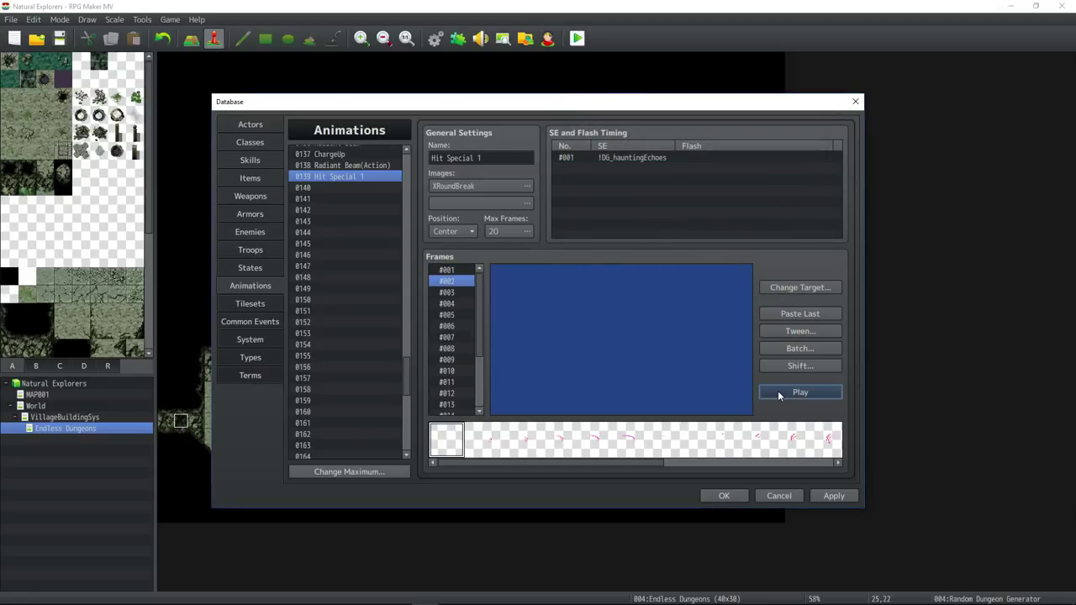
pyautogui.rightClick(608, 162)
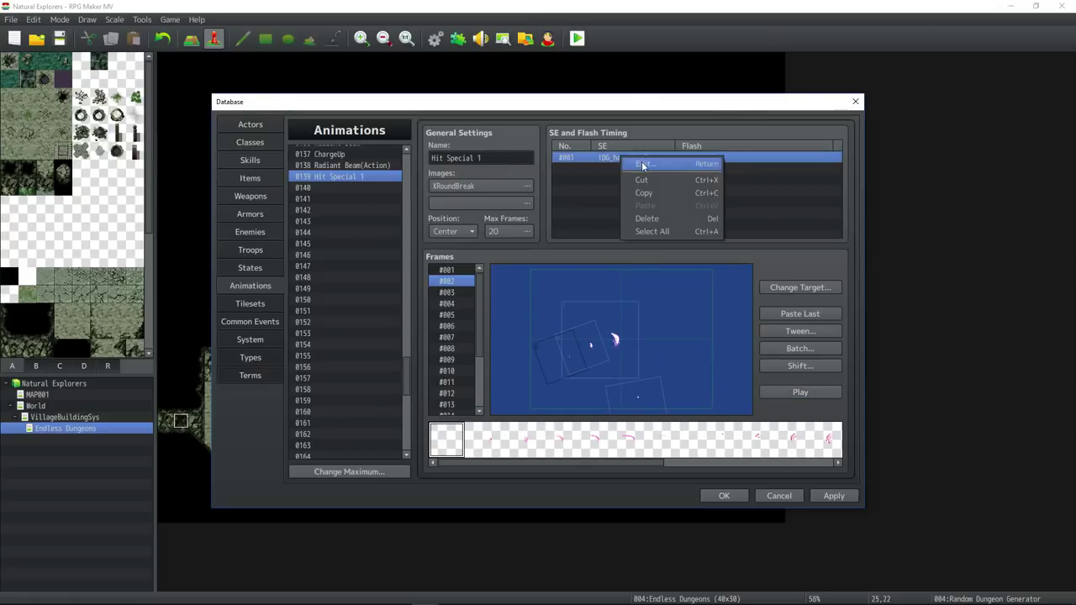
pyautogui.click(635, 168)
pyautogui.click(666, 143)
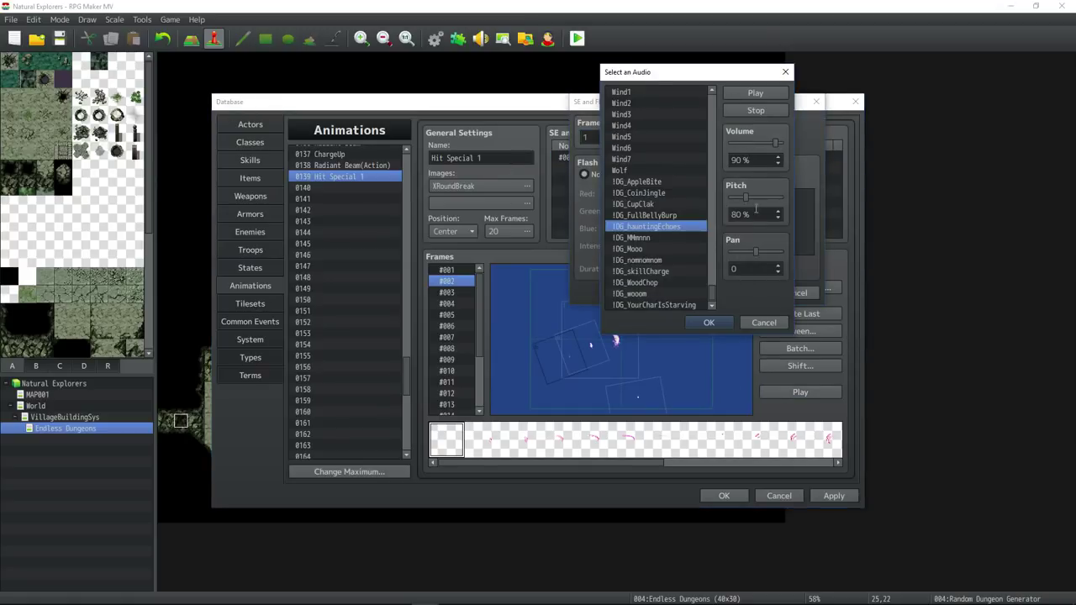
pyautogui.click(710, 323)
pyautogui.click(736, 292)
pyautogui.click(799, 391)
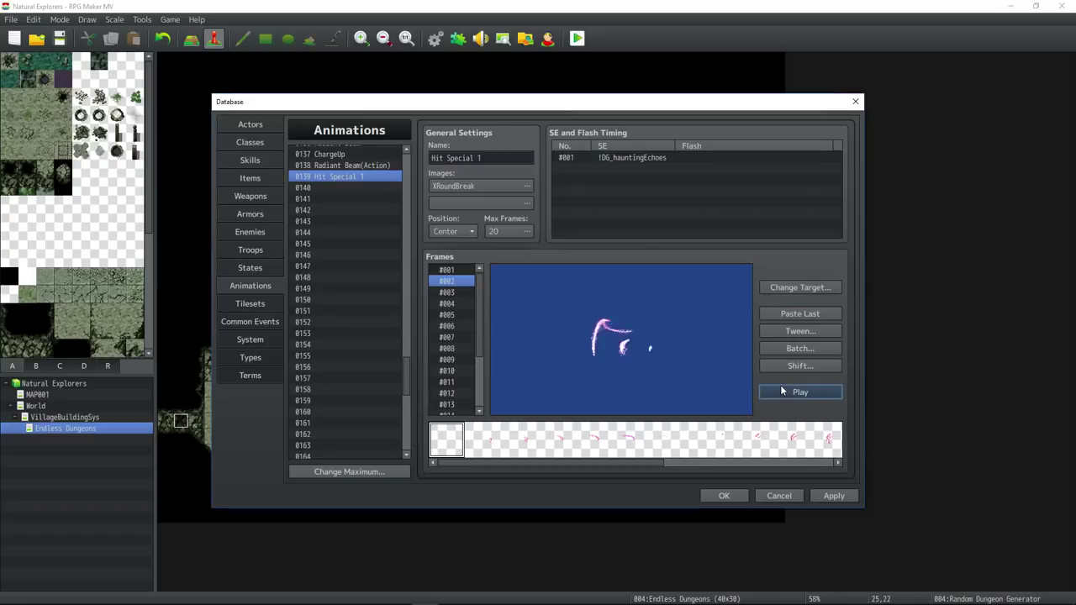
# - Set the frame 1 sound's pitch to 110%, preview the animation and rename it Haunting Echoes
pyautogui.rightClick(627, 158)
pyautogui.click(659, 162)
pyautogui.click(748, 136)
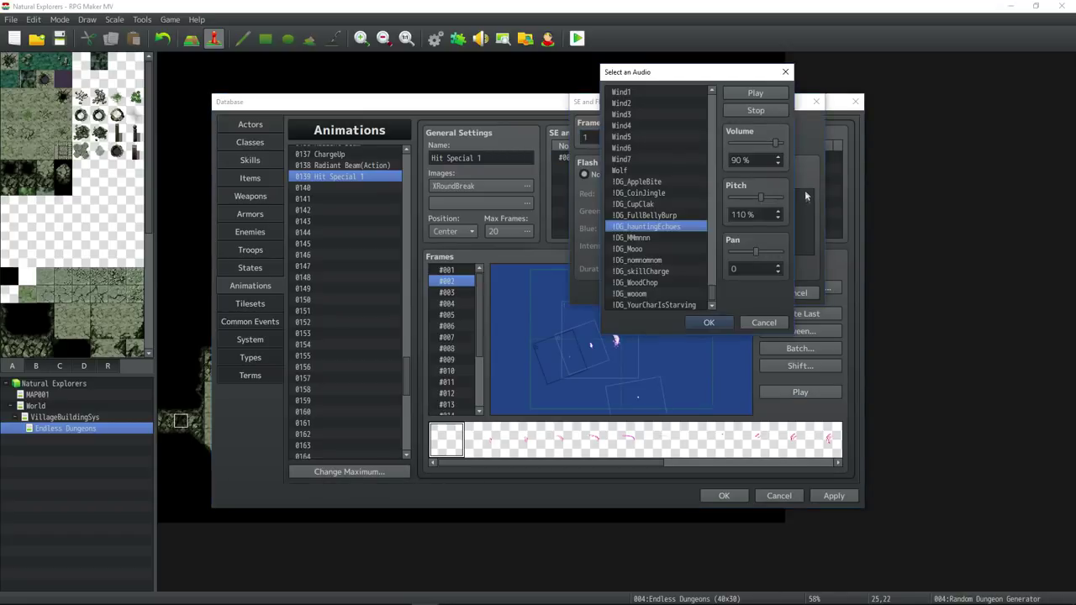
pyautogui.click(708, 322)
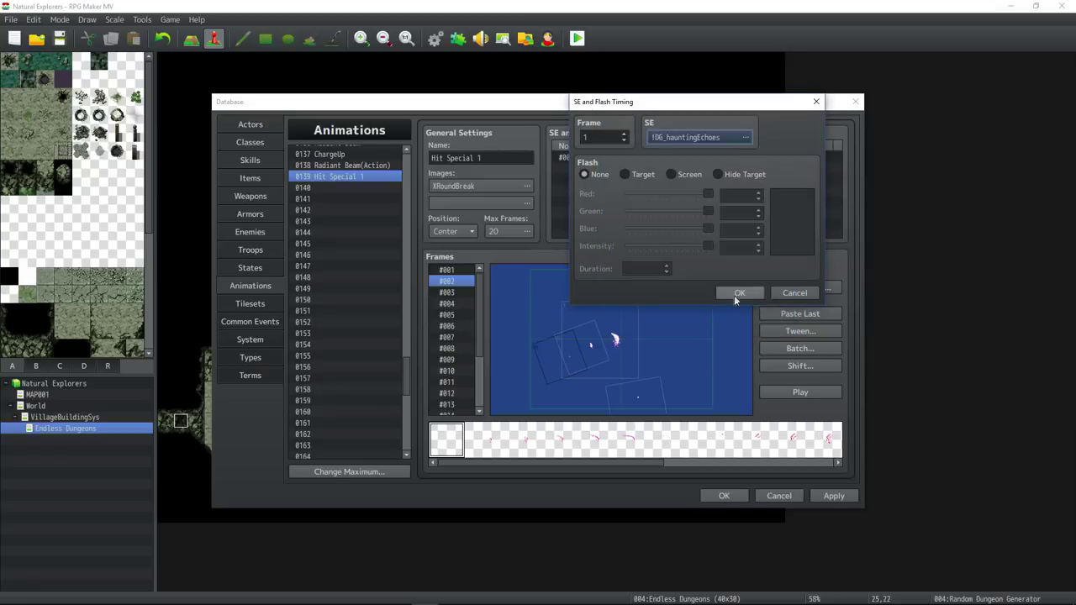
pyautogui.click(734, 293)
pyautogui.click(780, 389)
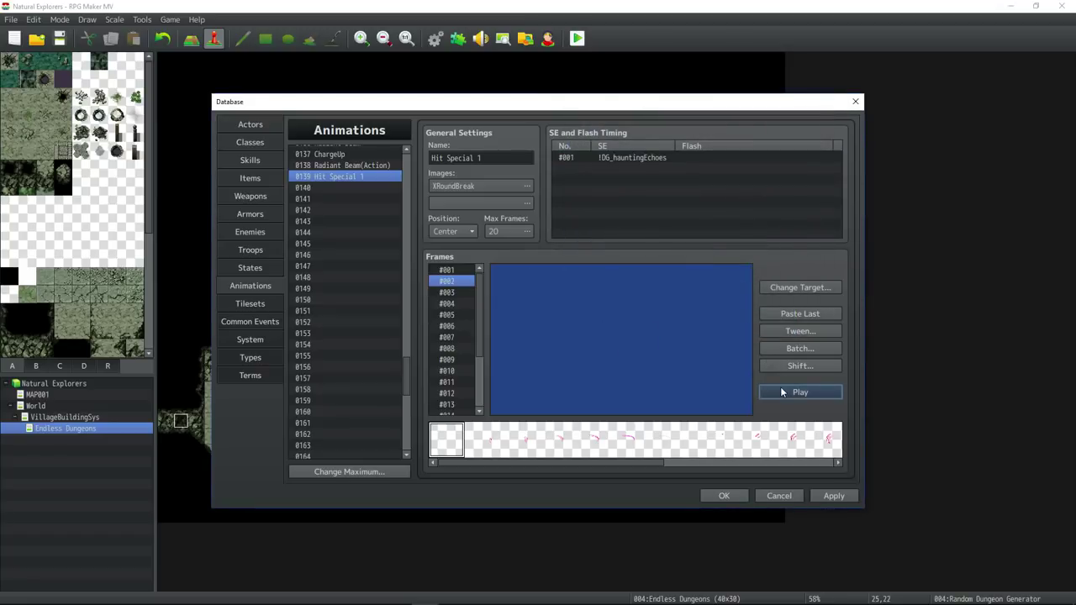
pyautogui.tripleClick(483, 158)
pyautogui.write('Haunting Echoes')
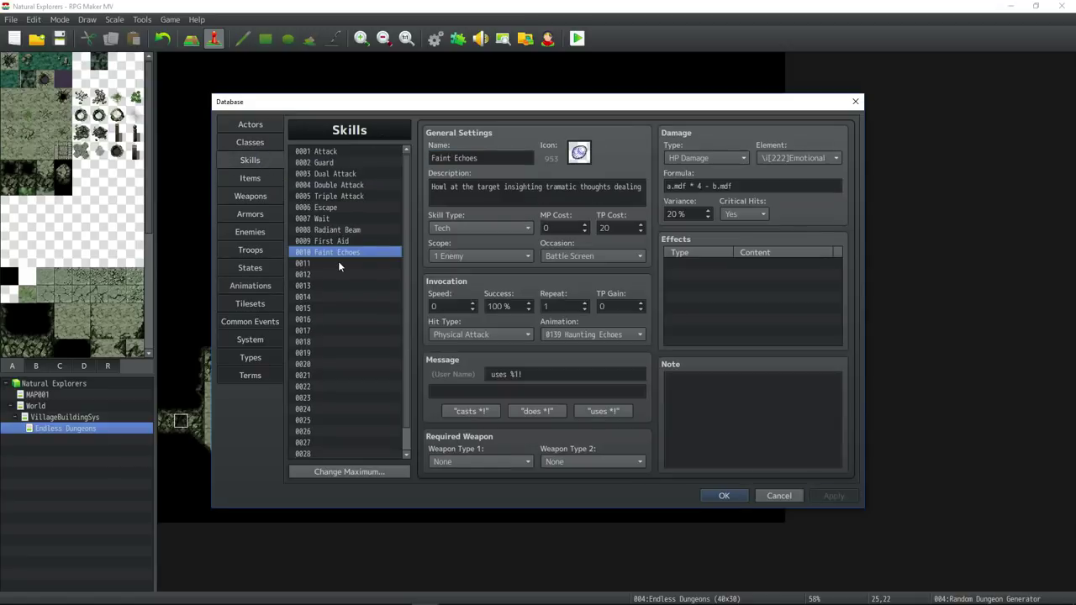
# - Give empty skill 0011 the Ability skill type and an MP cost of 20
pyautogui.click(338, 263)
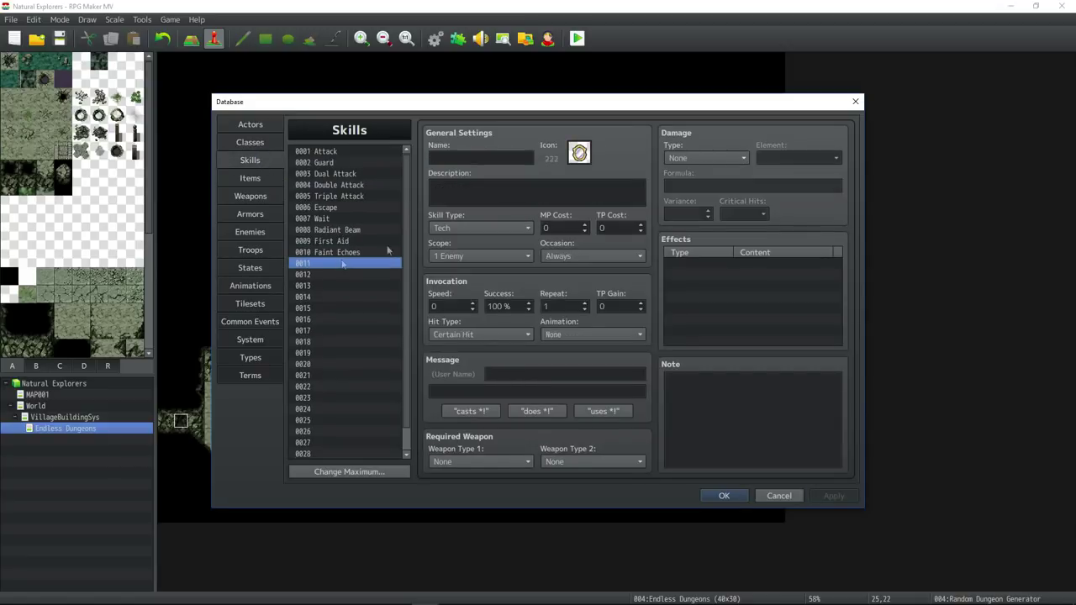
pyautogui.click(451, 232)
pyautogui.click(455, 266)
pyautogui.doubleClick(556, 228)
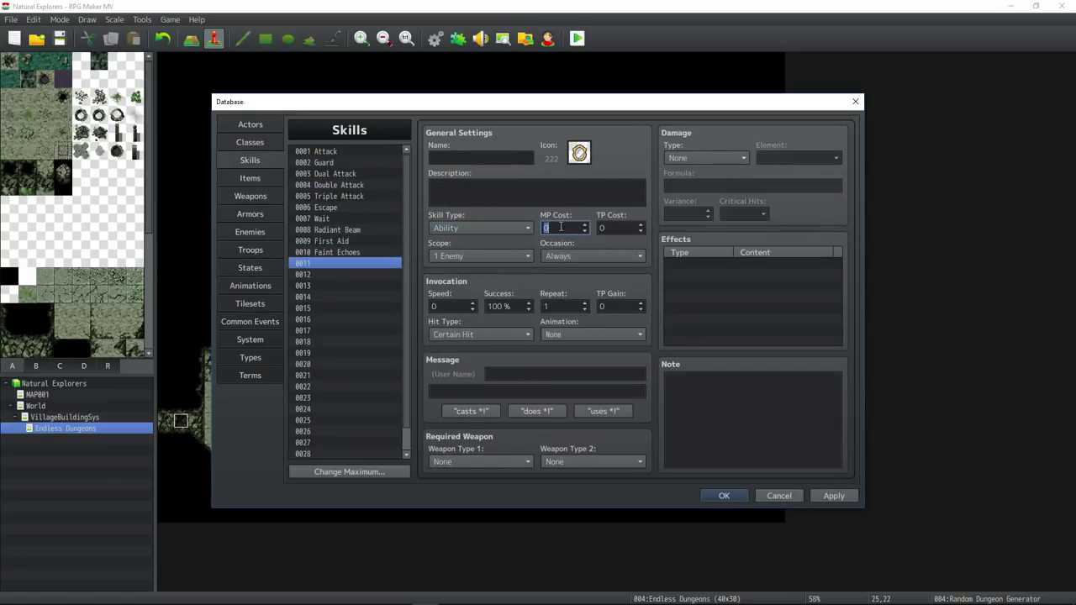
pyautogui.write('20')
# - Try the names Screech and Shrek for skill 0011, and erase them
pyautogui.click(488, 158)
pyautogui.write('Screech')
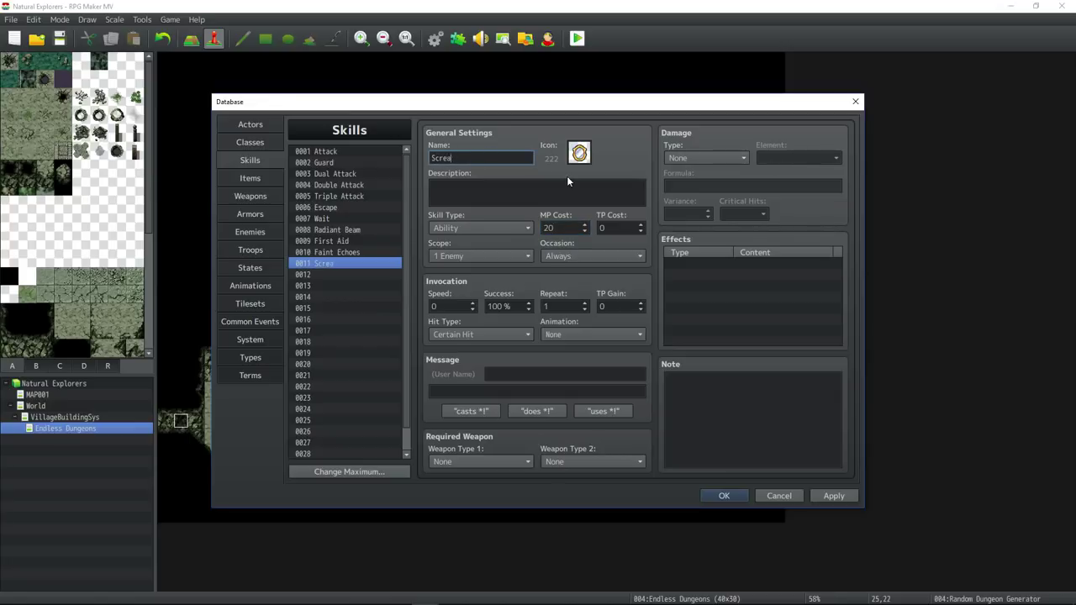
pyautogui.doubleClick(579, 152)
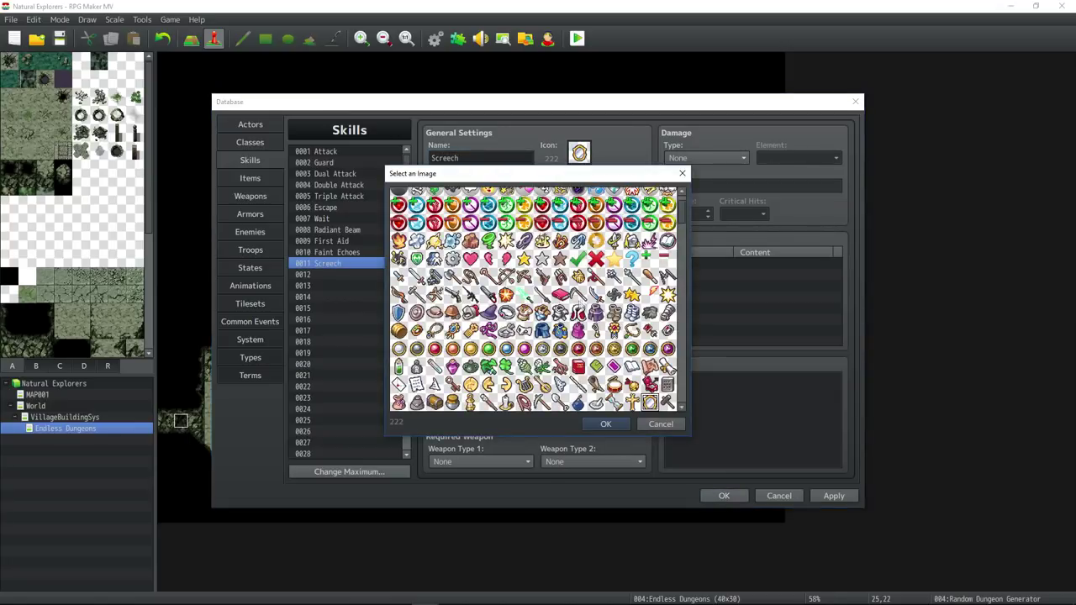
pyautogui.click(662, 423)
pyautogui.write('Shrek')
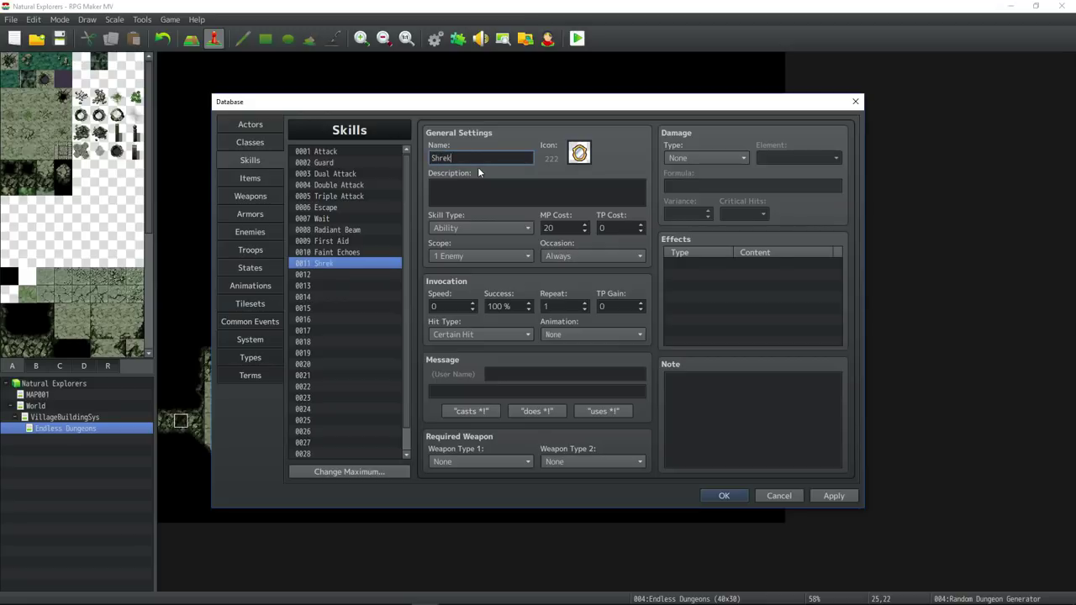
pyautogui.press('BackSpace')
pyautogui.press('BackSpace')
pyautogui.press('BackSpace')
pyautogui.press('BackSpace')
pyautogui.press('BackSpace')
# - Name skill 0011 Claw and give it icon 142
pyautogui.write('Claw')
pyautogui.click(579, 153)
pyautogui.doubleClick(579, 157)
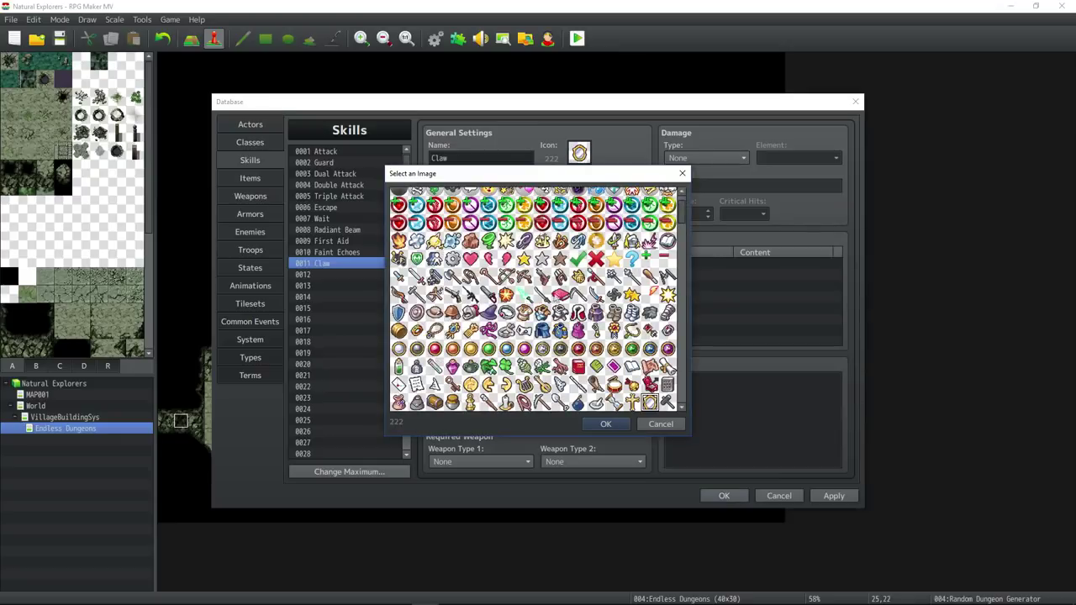
pyautogui.doubleClick(652, 320)
# - Enter the description "Lunge at your target with claws barred." for the Claw skill
pyautogui.click(466, 196)
pyautogui.write('Lunge at your ta')
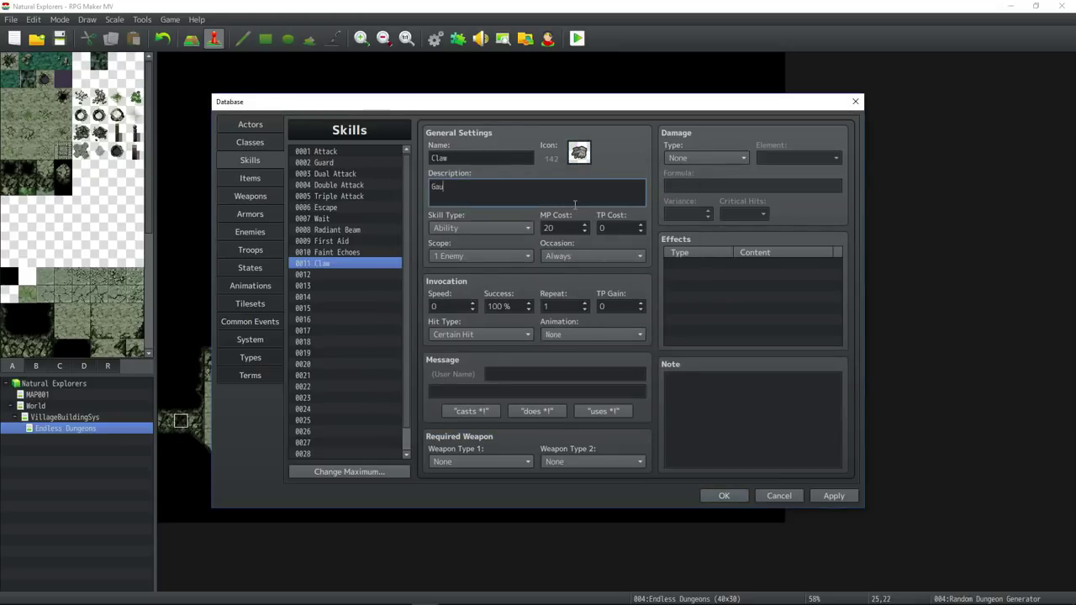
pyautogui.write('rget with claws barred.')
# - Compare Claw with Faint Echoes and set Claw's skill type to Tech
pyautogui.click(358, 255)
pyautogui.click(359, 264)
pyautogui.click(481, 229)
pyautogui.click(458, 259)
# - Check the skill type of Faint Echoes against the available options
pyautogui.click(360, 254)
pyautogui.click(470, 227)
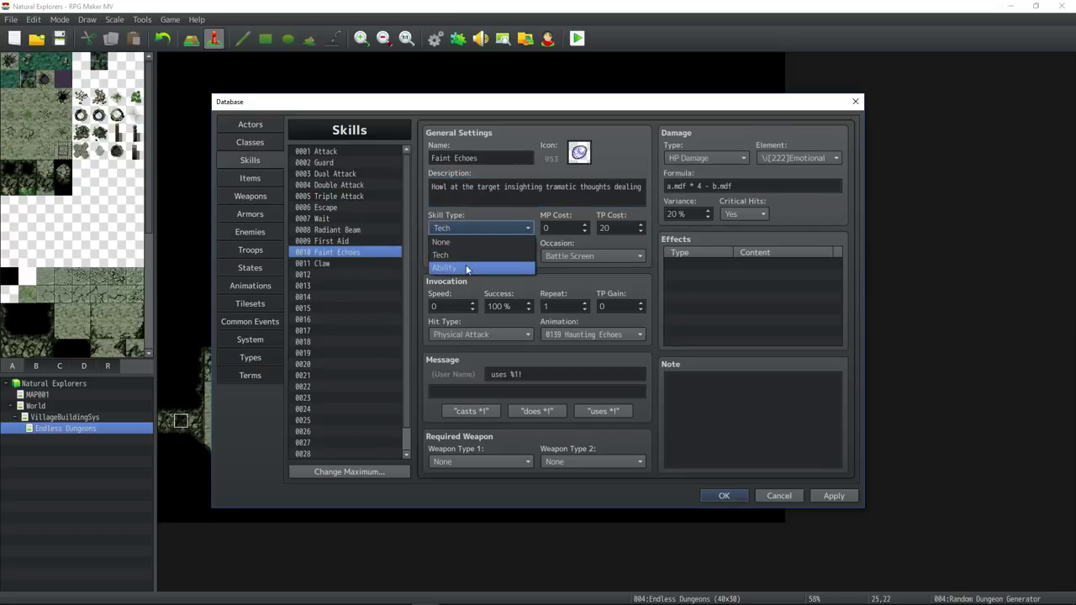
pyautogui.click(474, 225)
pyautogui.click(353, 272)
pyautogui.click(353, 253)
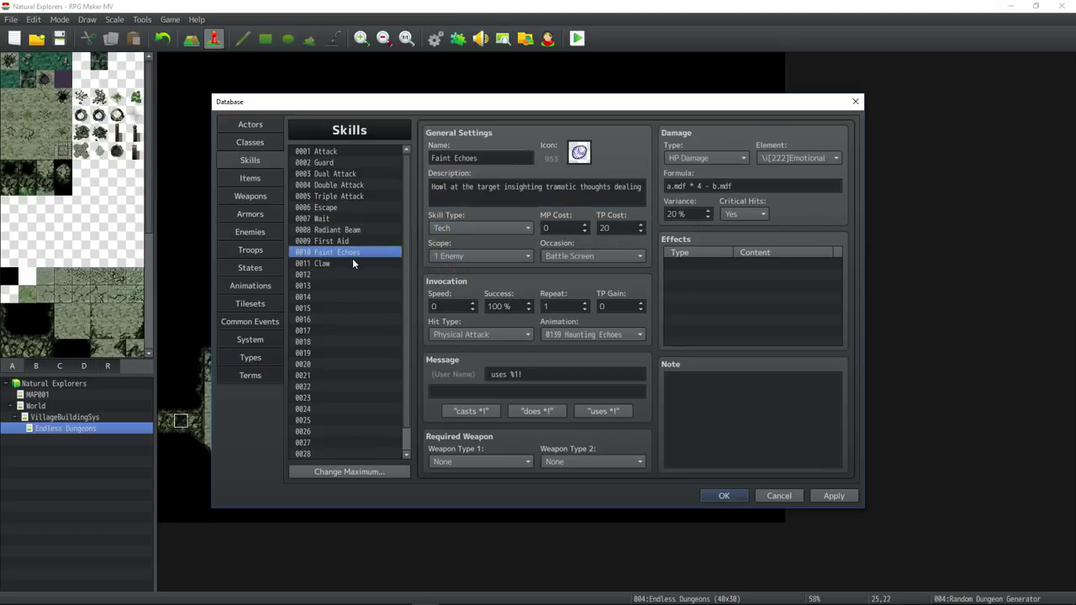
# - Set Faint Echoes to Ability, 10 MP cost, 0 TP cost, formula "a.mdf * 5 - b.mdf" and the Magical Attack hit type
pyautogui.click(557, 227)
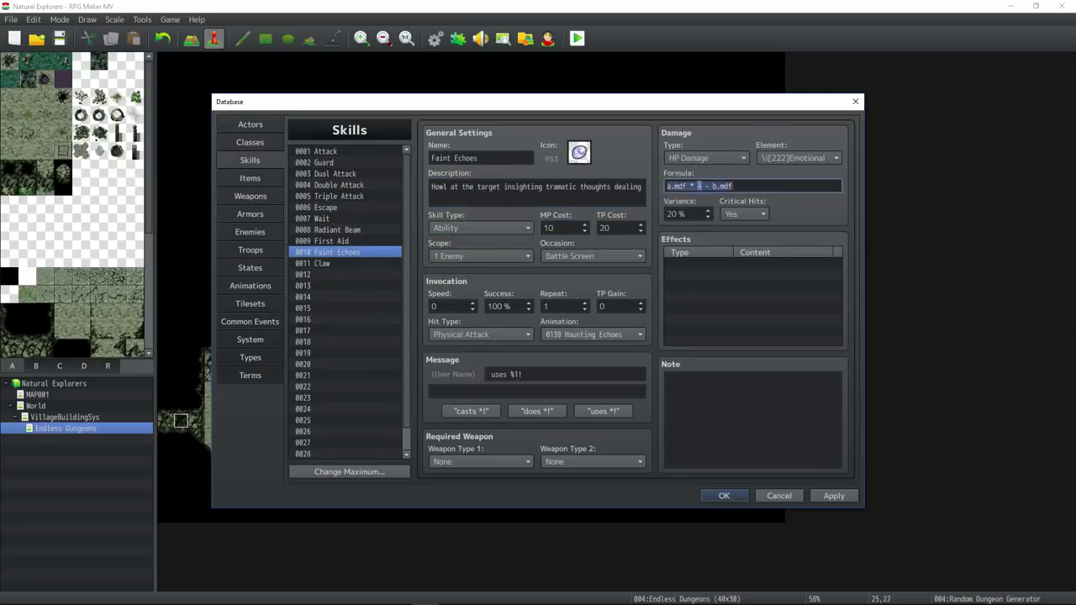
pyautogui.click(570, 227)
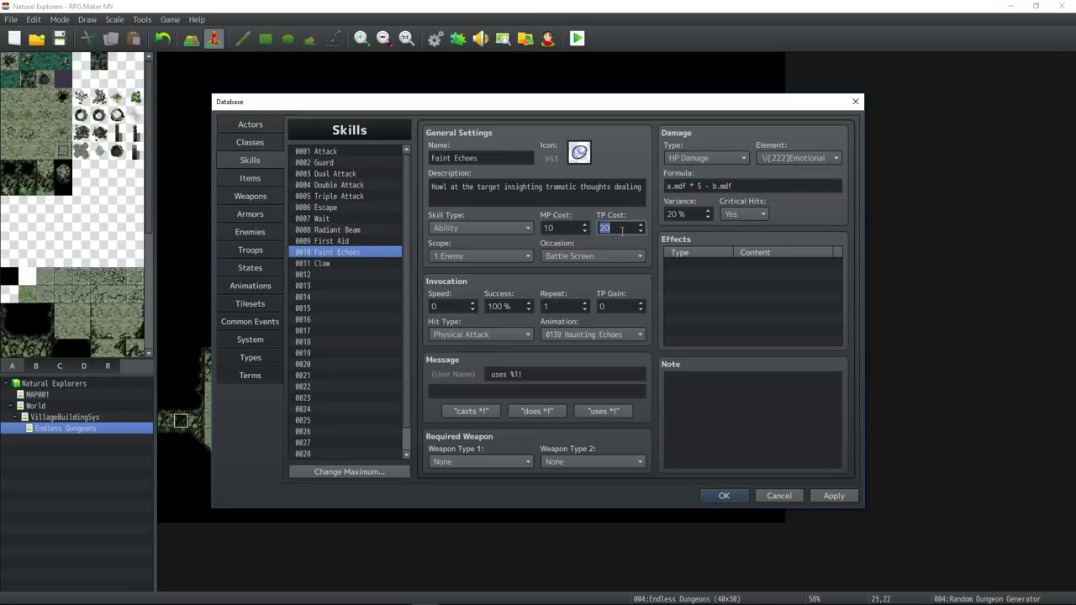
pyautogui.click(479, 334)
pyautogui.click(458, 362)
# - Set the Claw skill's hit type to Physical Attack and its MP cost to 0
pyautogui.click(322, 263)
pyautogui.click(480, 333)
pyautogui.click(459, 362)
pyautogui.click(616, 228)
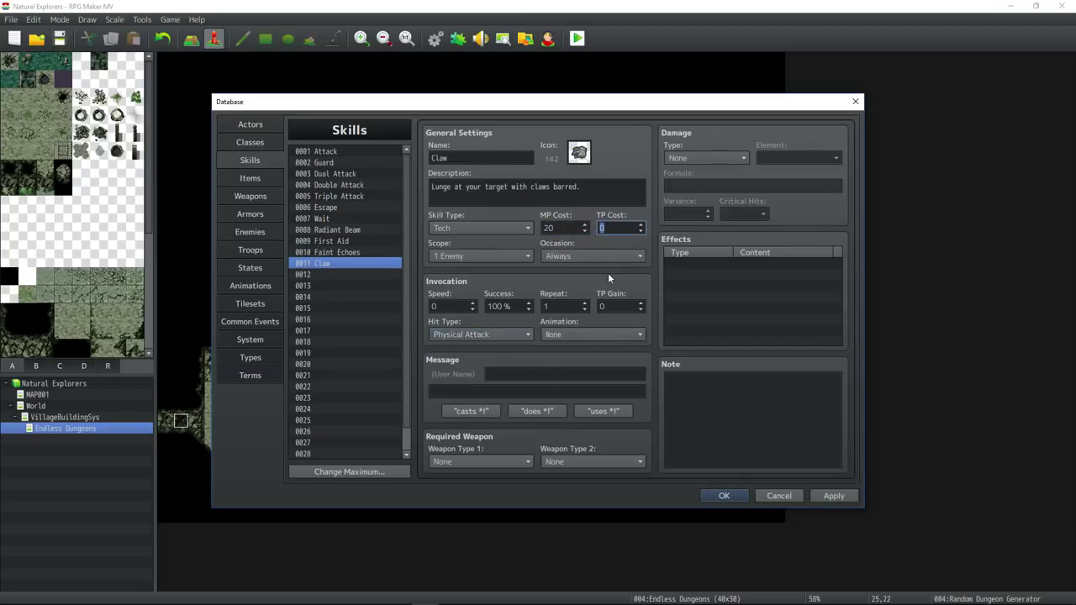
pyautogui.click(560, 229)
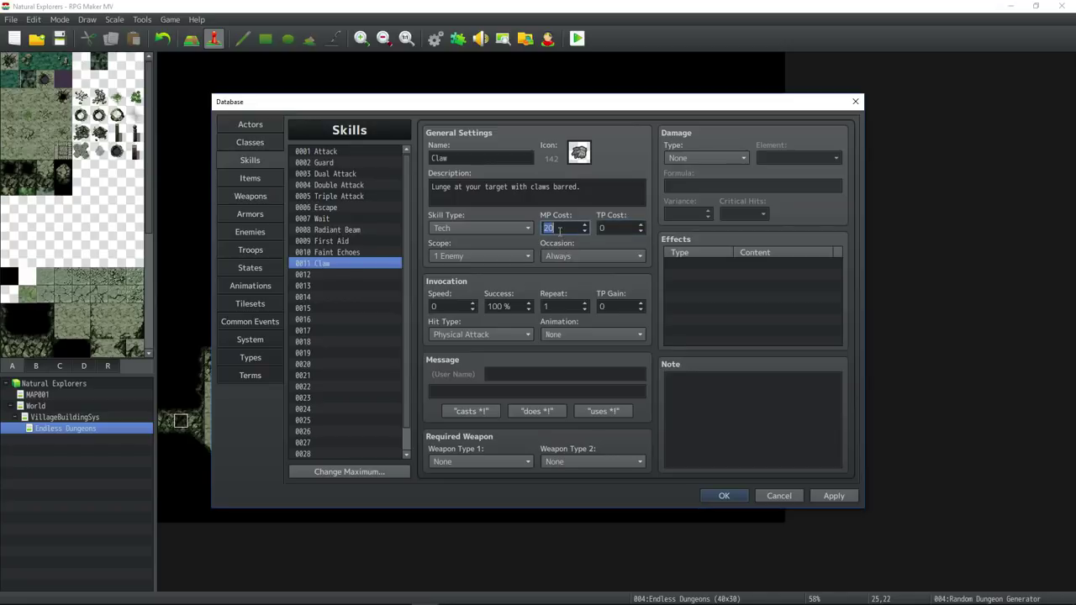
pyautogui.write('0')
# - Set the Claw skill's TP gain to 15 and apply the change
pyautogui.click(618, 307)
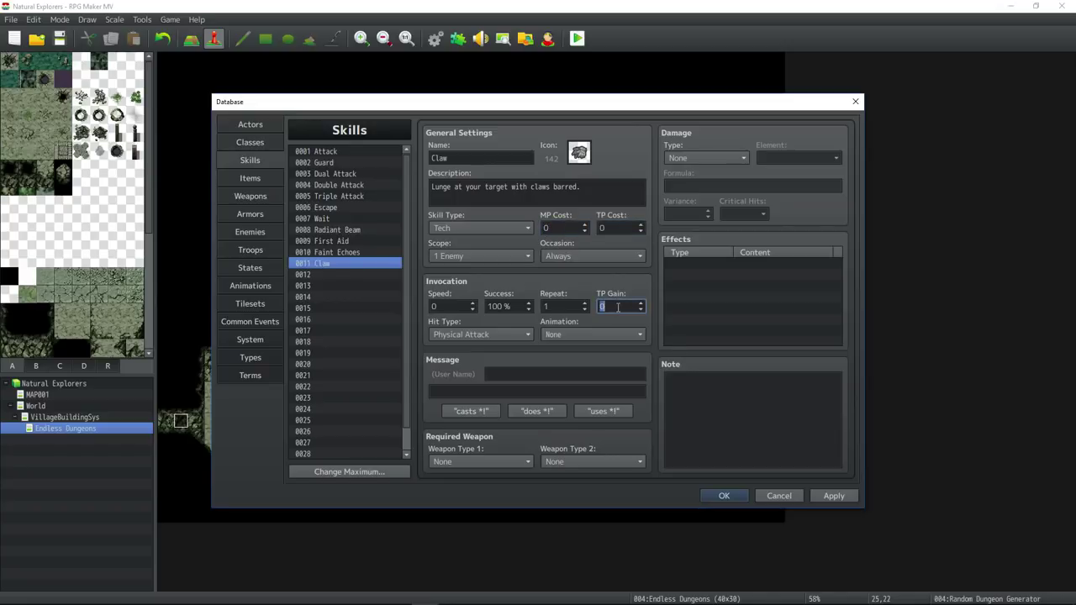
pyautogui.write('20')
pyautogui.click(841, 498)
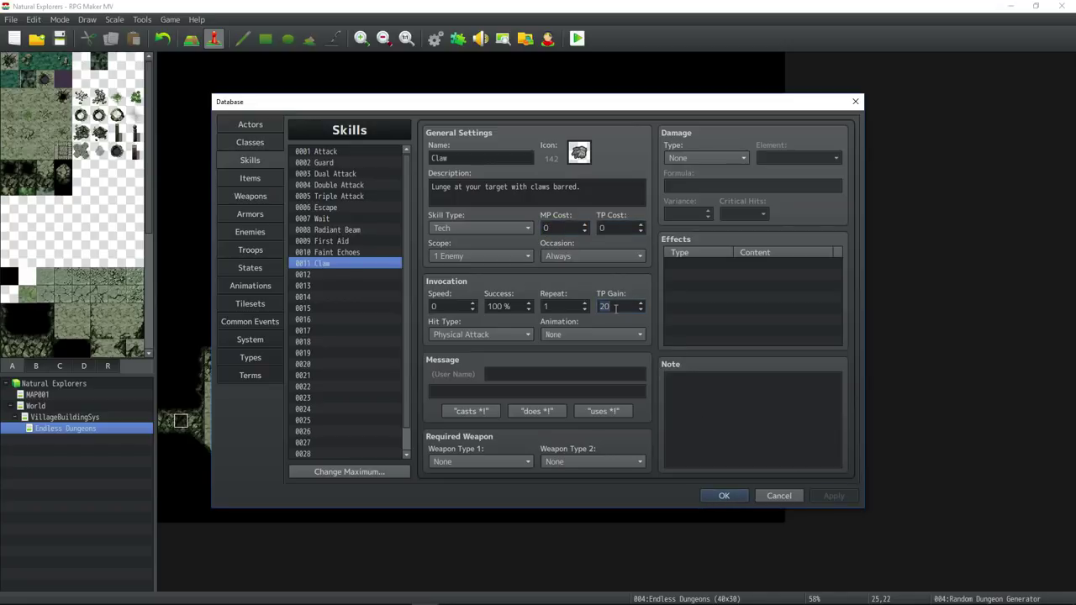
pyautogui.click(614, 308)
pyautogui.write('15')
pyautogui.click(834, 496)
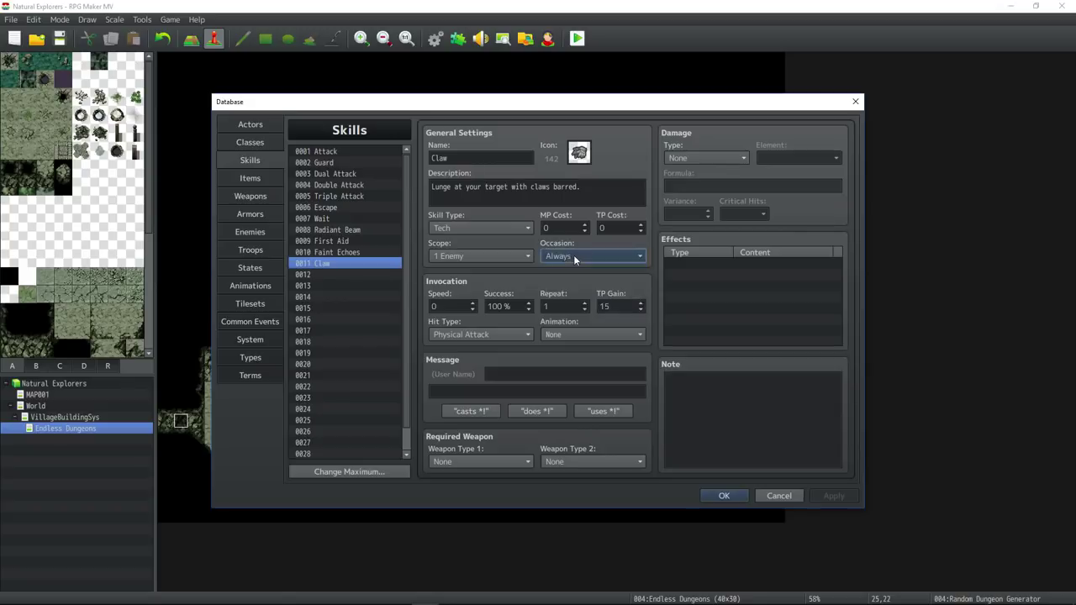
# - Set Claw's occasion to Battle Screen, add the "uses %1!" message, and choose HP Damage with the Physical element
pyautogui.click(574, 255)
pyautogui.click(566, 280)
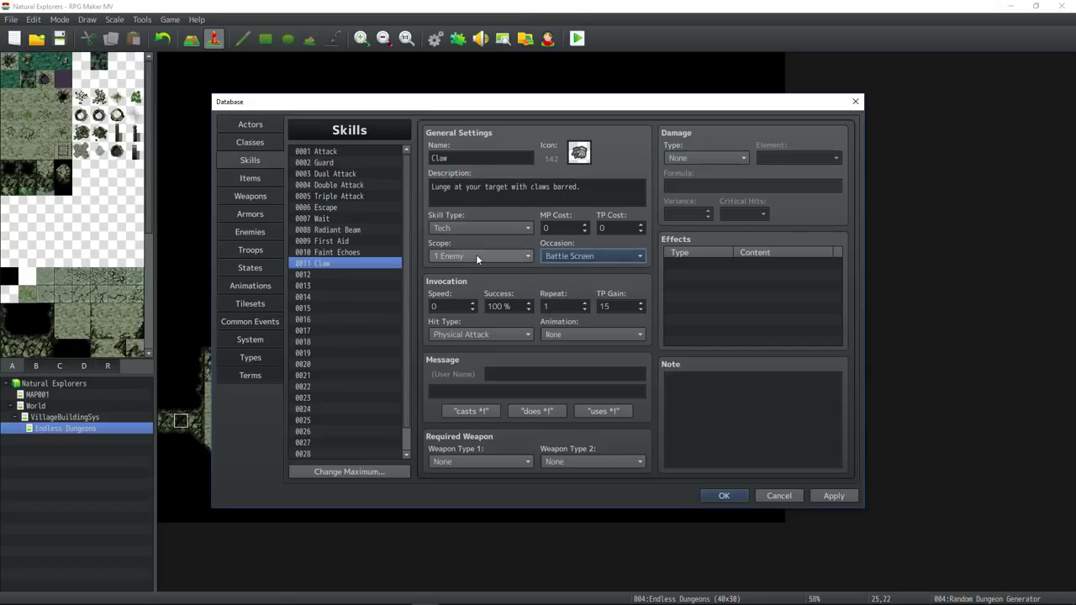
pyautogui.click(706, 158)
pyautogui.click(706, 181)
pyautogui.click(799, 158)
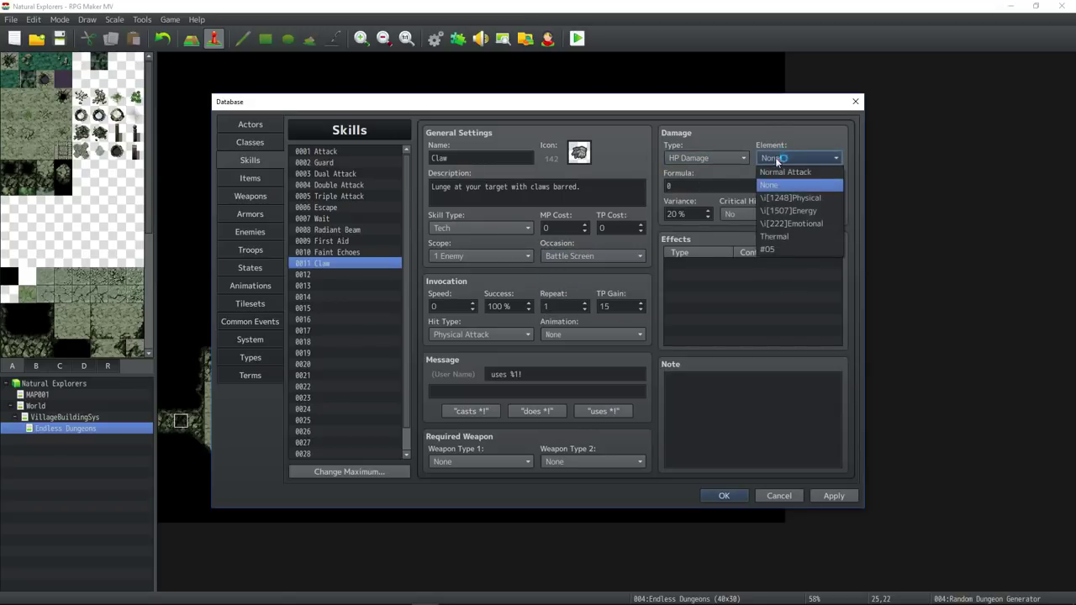
pyautogui.click(813, 199)
# - Enter the damage formula "a.atk * 3 - b.def" for Claw, allow critical hits, and apply the changes
pyautogui.doubleClick(715, 184)
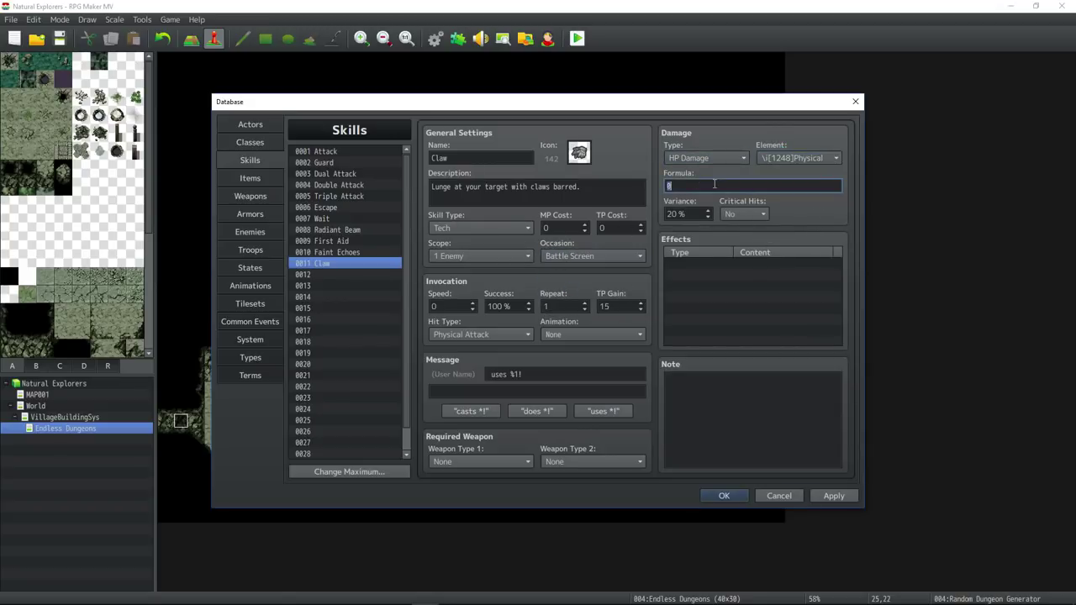
pyautogui.write('a.atk * 3 - b.def')
pyautogui.click(745, 215)
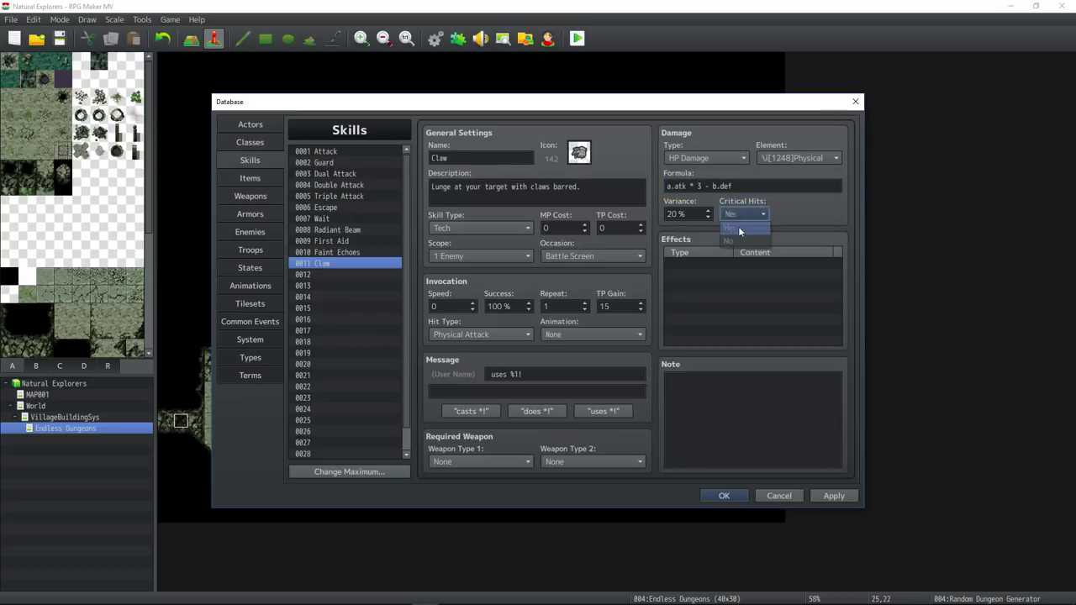
pyautogui.click(739, 231)
pyautogui.click(833, 495)
# - Copy the existing Claw Effect animation into the empty animation slot 0140
pyautogui.click(271, 323)
pyautogui.click(249, 285)
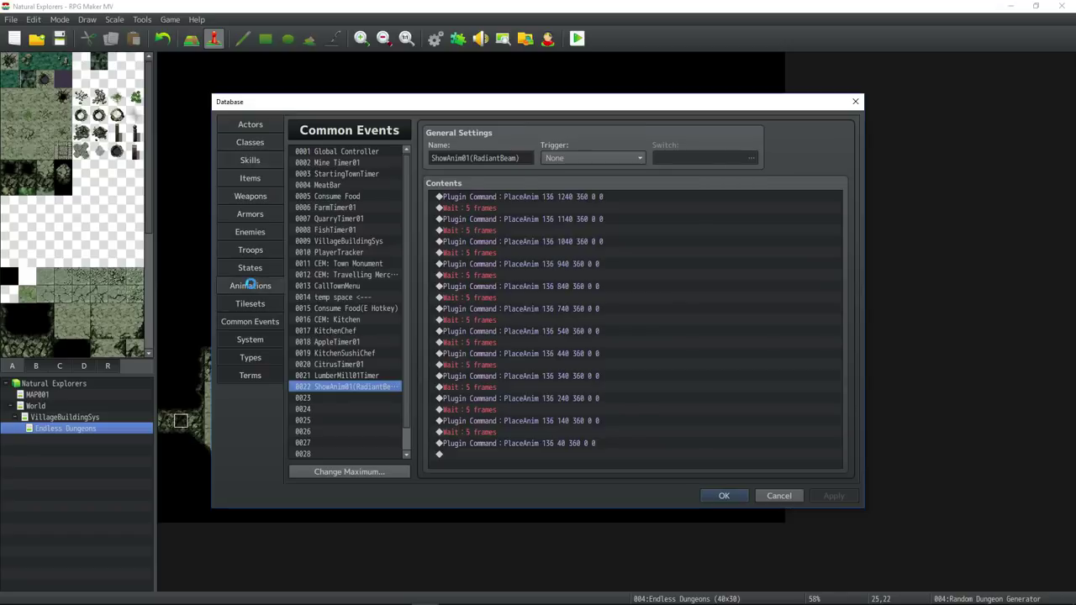
pyautogui.click(350, 176)
pyautogui.moveTo(408, 401); pyautogui.dragTo(403, 367)
pyautogui.click(352, 210)
pyautogui.click(351, 331)
pyautogui.hotkey('ctrl', 'c')
pyautogui.click(353, 225)
pyautogui.hotkey('ctrl', 'v')
# - Set XCharge as the second image of the copied Claw Effect animation and preview it
pyautogui.click(529, 201)
pyautogui.click(402, 306)
pyautogui.moveTo(446, 213); pyautogui.dragTo(447, 393)
pyautogui.click(395, 340)
pyautogui.click(393, 318)
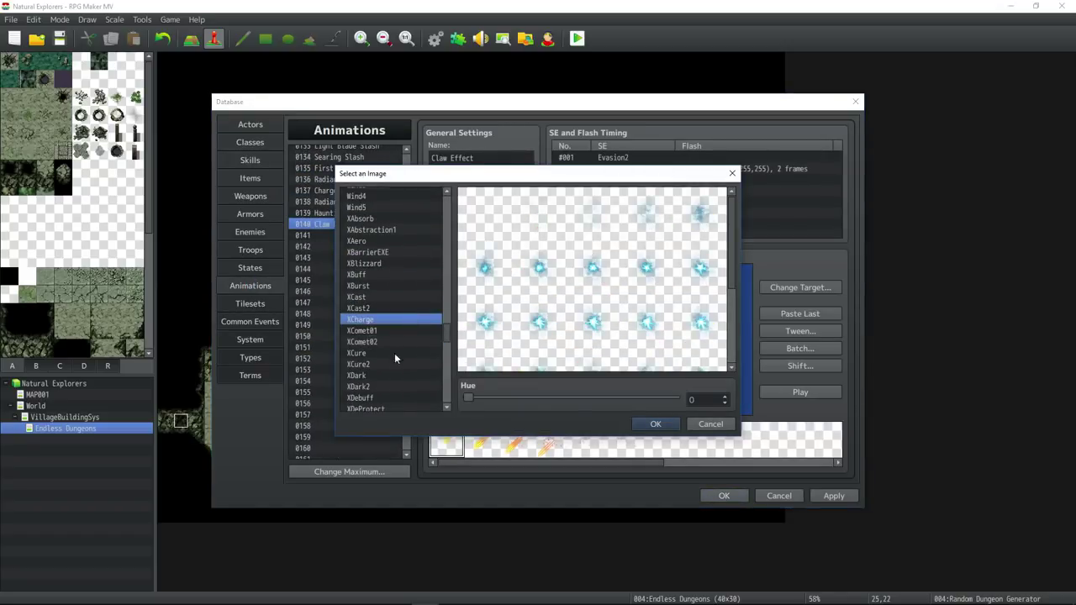
pyautogui.click(660, 422)
pyautogui.click(771, 393)
# - Audition sound effects for the first frame of the Claw Effect animation and set it to Laser1
pyautogui.doubleClick(630, 159)
pyautogui.click(699, 138)
pyautogui.click(684, 132)
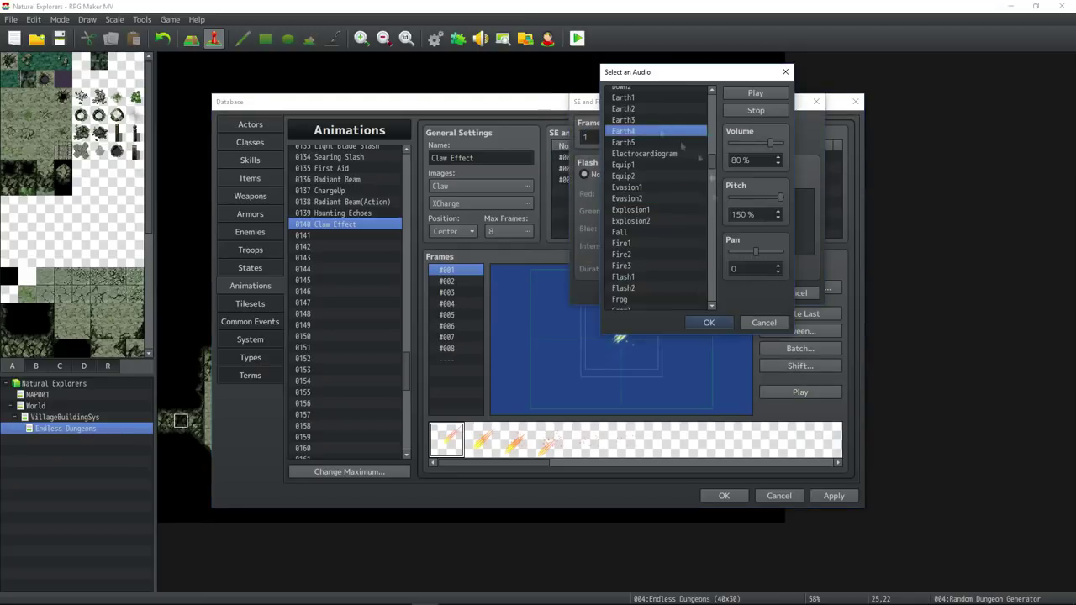
pyautogui.click(660, 287)
pyautogui.click(651, 254)
pyautogui.scroll(-2, 646, 273)
pyautogui.click(646, 276)
pyautogui.scroll(-1, 646, 287)
pyautogui.scroll(-2, 645, 284)
pyautogui.click(647, 253)
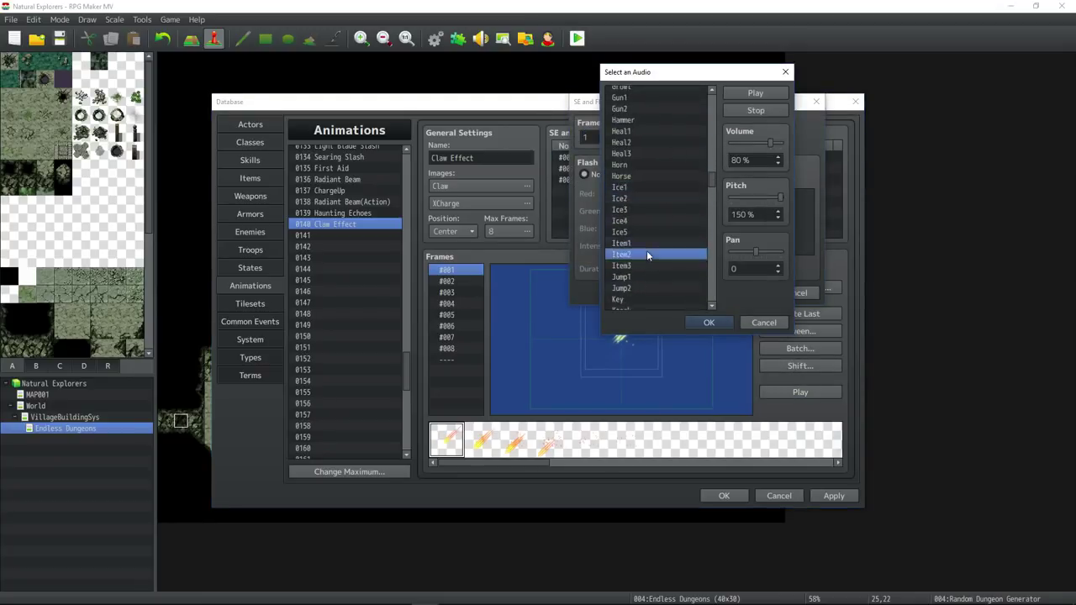
pyautogui.scroll(-1, 646, 254)
pyautogui.click(650, 268)
pyautogui.click(712, 323)
pyautogui.click(737, 293)
# - Recheck the Attack2 and Laser1 sound effects on frames 2 and 1, previewing the Claw Effect animation
pyautogui.doubleClick(658, 168)
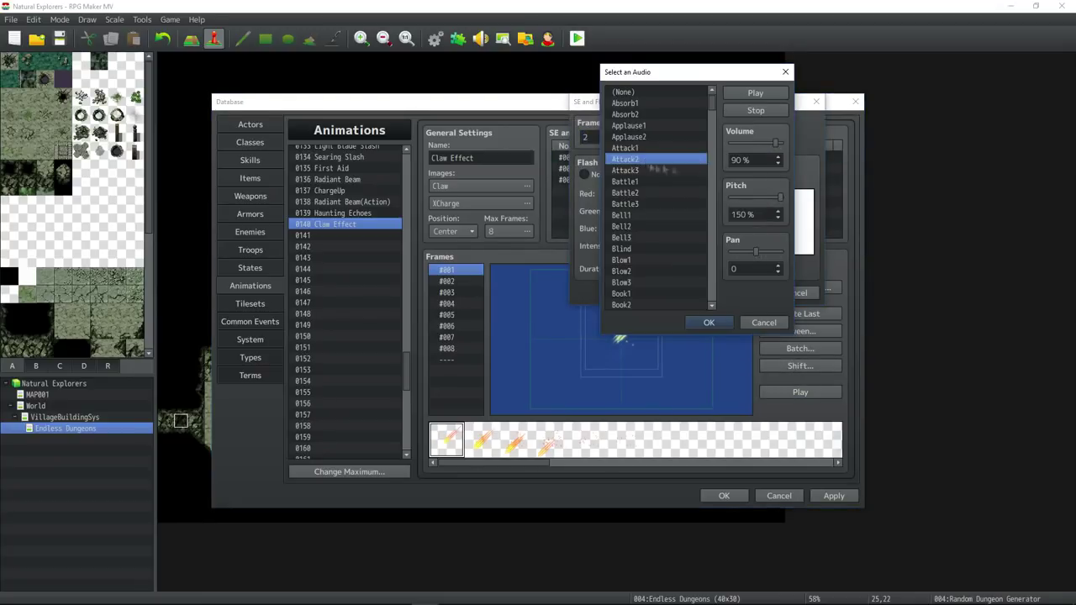
pyautogui.click(709, 322)
pyautogui.click(735, 292)
pyautogui.click(788, 389)
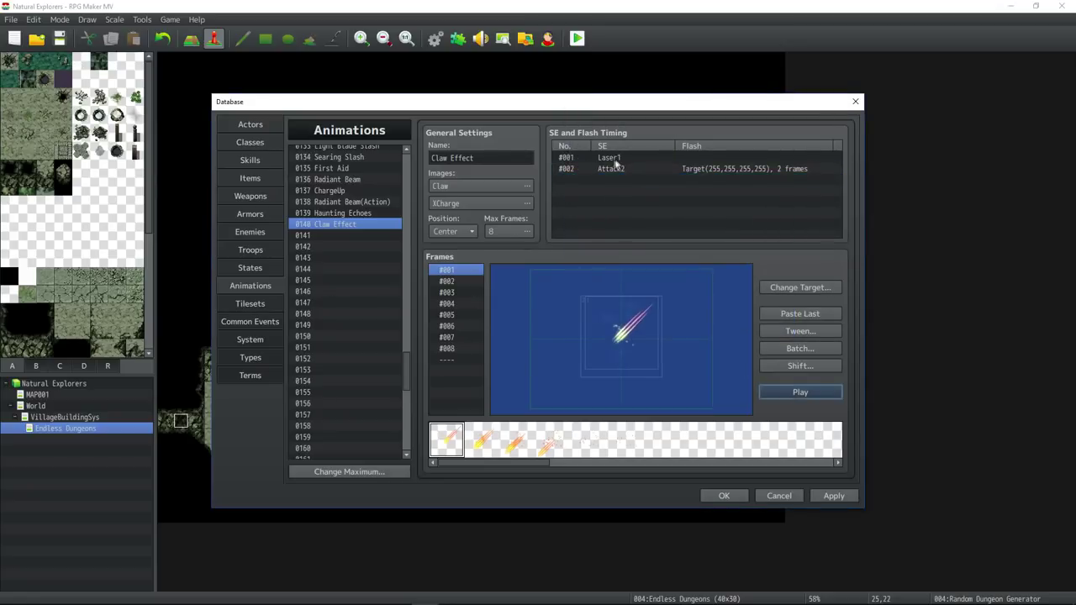
pyautogui.doubleClick(612, 169)
pyautogui.click(740, 134)
pyautogui.click(708, 322)
pyautogui.click(735, 293)
pyautogui.click(787, 393)
pyautogui.doubleClick(612, 158)
pyautogui.click(740, 134)
pyautogui.click(709, 322)
pyautogui.click(735, 292)
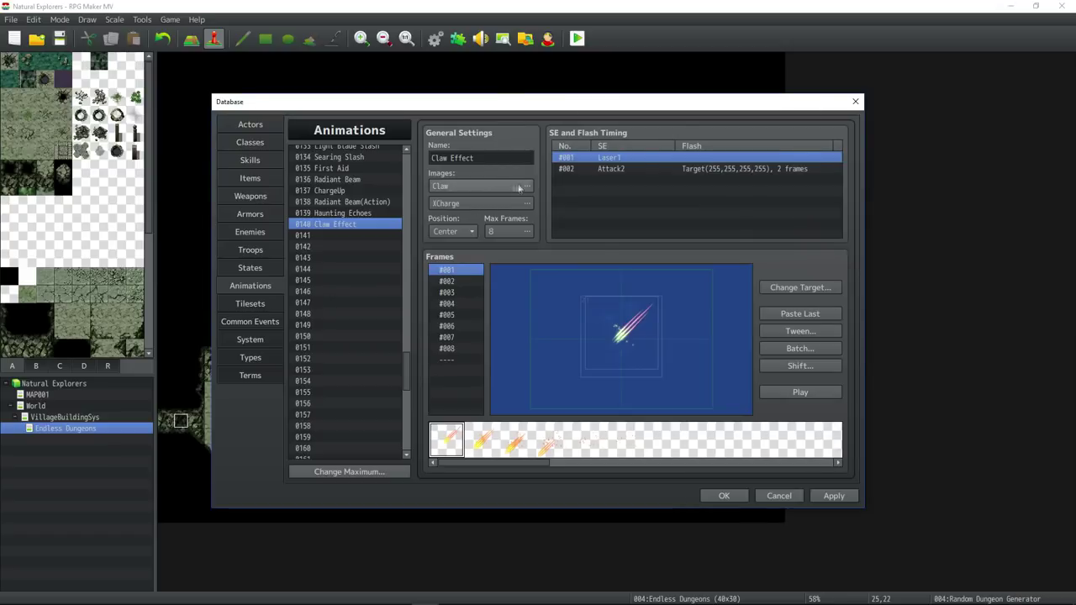
# - Shift the hue of the animation's Claw image to cyan and preview the animation
pyautogui.click(518, 188)
pyautogui.moveTo(464, 396); pyautogui.dragTo(546, 396)
pyautogui.click(654, 423)
pyautogui.click(806, 392)
# - Rename animation 0140 as Claw, preview it, and apply the changes
pyautogui.click(509, 159)
pyautogui.press('BackSpace')
pyautogui.press('BackSpace')
pyautogui.press('BackSpace')
pyautogui.press('BackSpace')
pyautogui.press('BackSpace')
pyautogui.press('BackSpace')
pyautogui.press('BackSpace')
pyautogui.press('BackSpace')
pyautogui.press('BackSpace')
pyautogui.press('BackSpace')
pyautogui.press('BackSpace')
pyautogui.write('Claw')
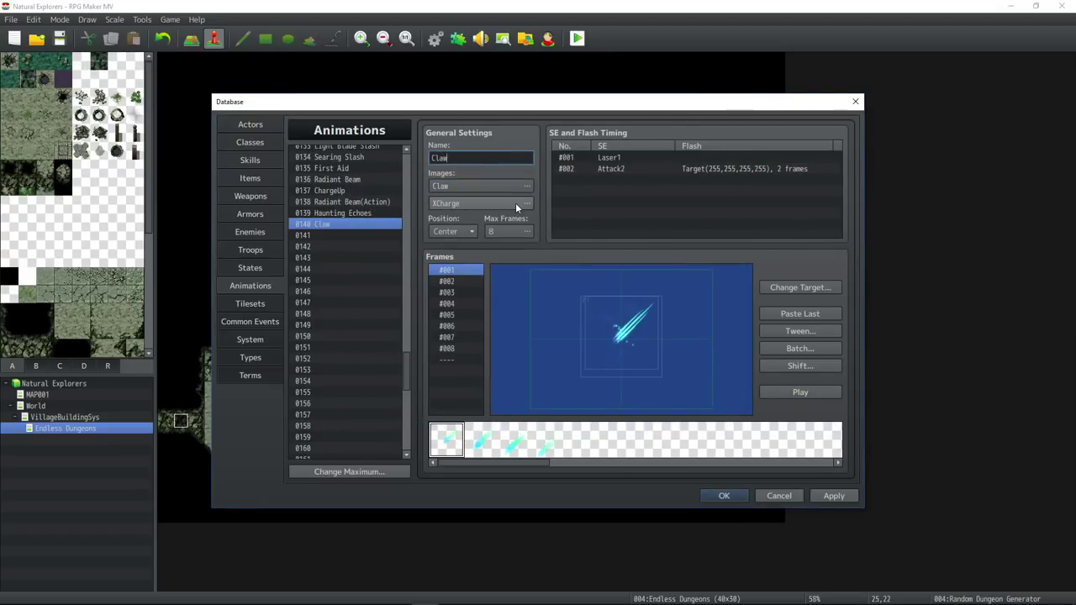
pyautogui.click(782, 388)
pyautogui.click(834, 496)
# - Change the Claw skill's icon to the blue-green claw, number 1239
pyautogui.click(250, 159)
pyautogui.click(578, 152)
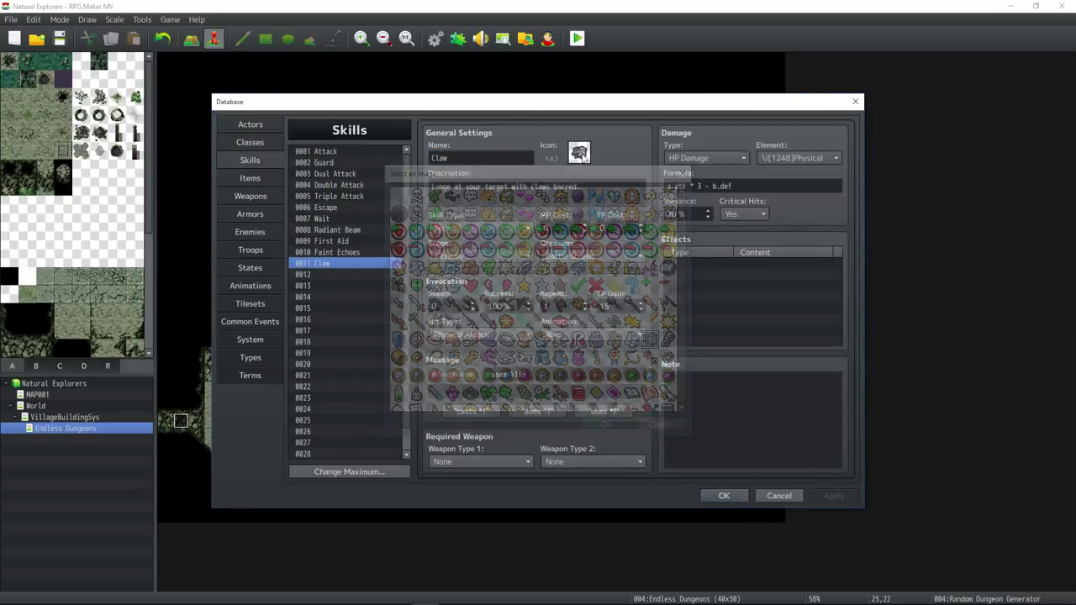
pyautogui.scroll(-5, 670, 222)
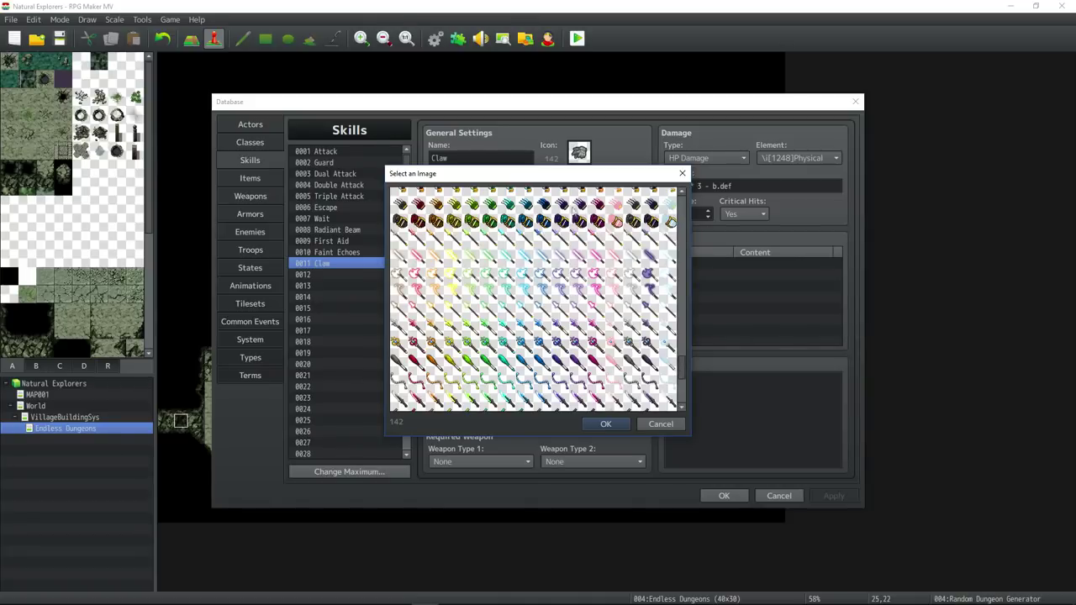
pyautogui.doubleClick(525, 206)
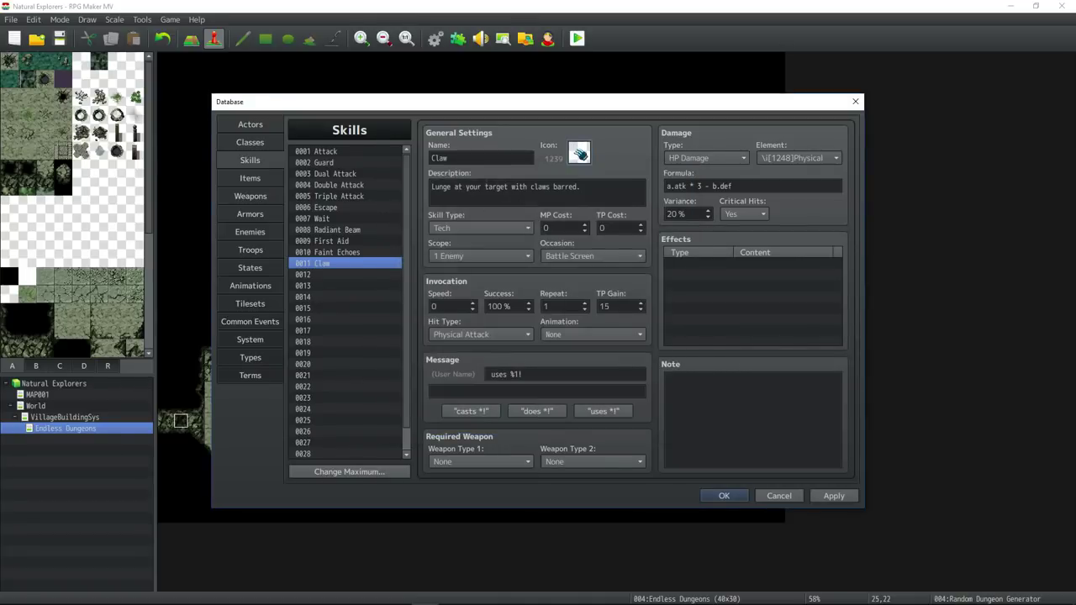
# - Review the settings of the Claw skill against those of Faint Echoes
pyautogui.click(336, 274)
pyautogui.click(345, 263)
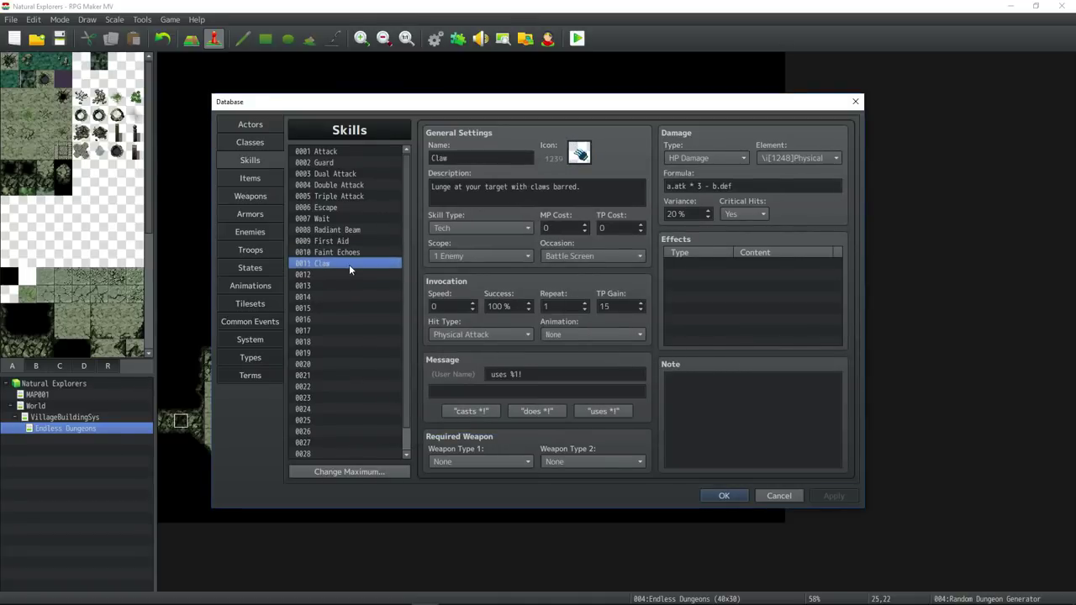
pyautogui.click(347, 252)
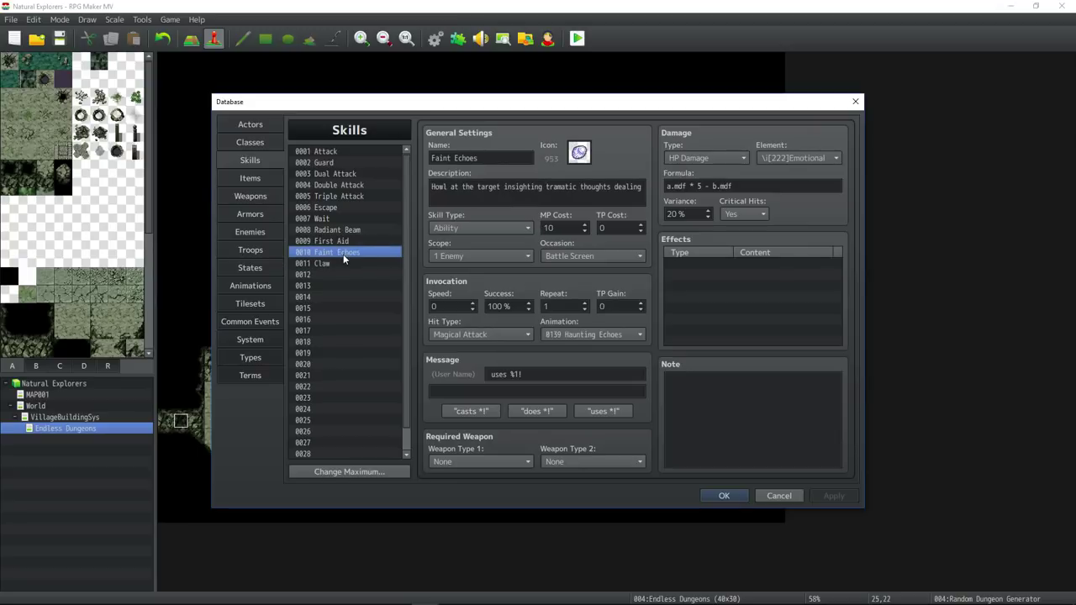
pyautogui.click(344, 263)
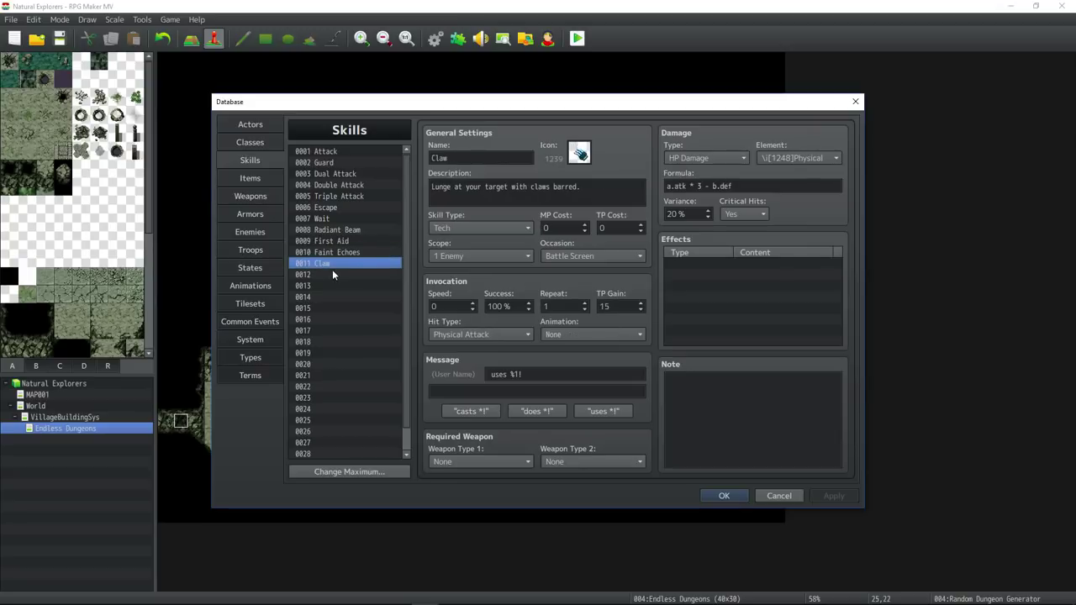
pyautogui.click(331, 271)
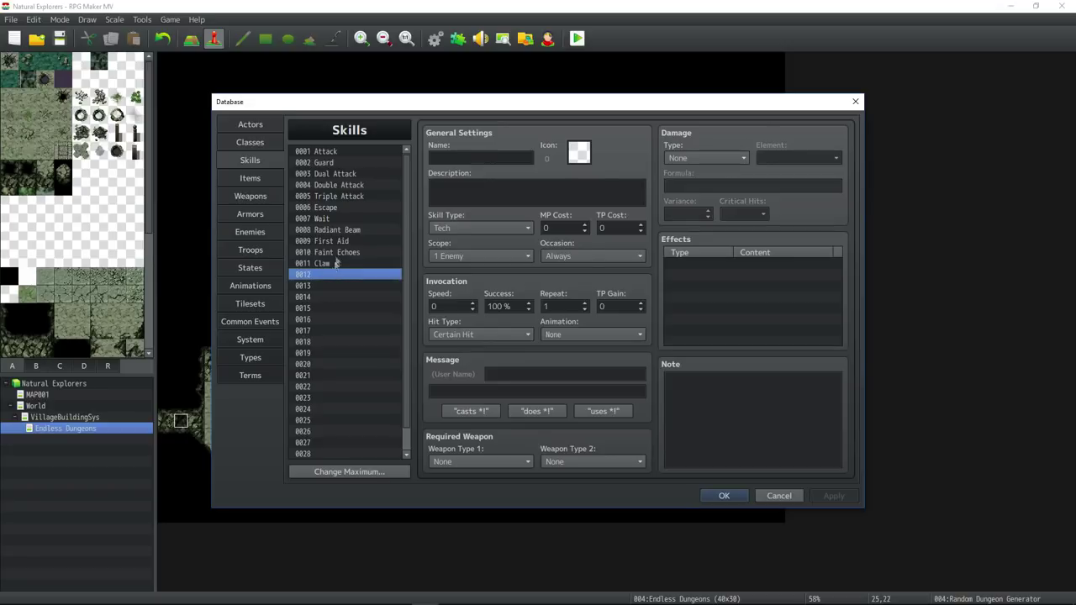
pyautogui.click(336, 255)
pyautogui.click(333, 267)
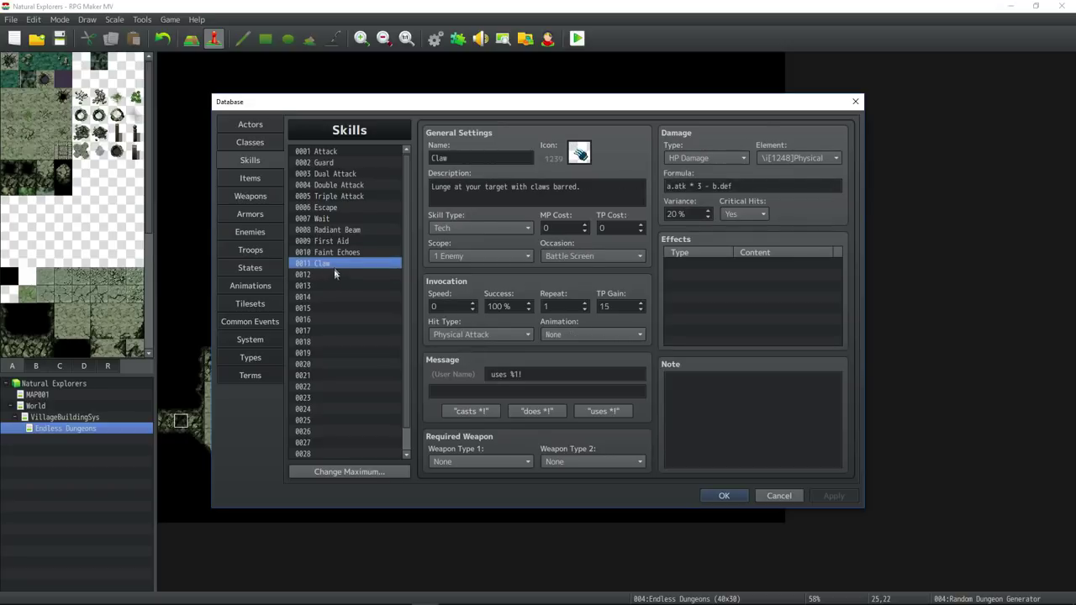
# - Name skill 0012 Unravel and give it the dark crystal icon 990
pyautogui.click(332, 275)
pyautogui.write('U')
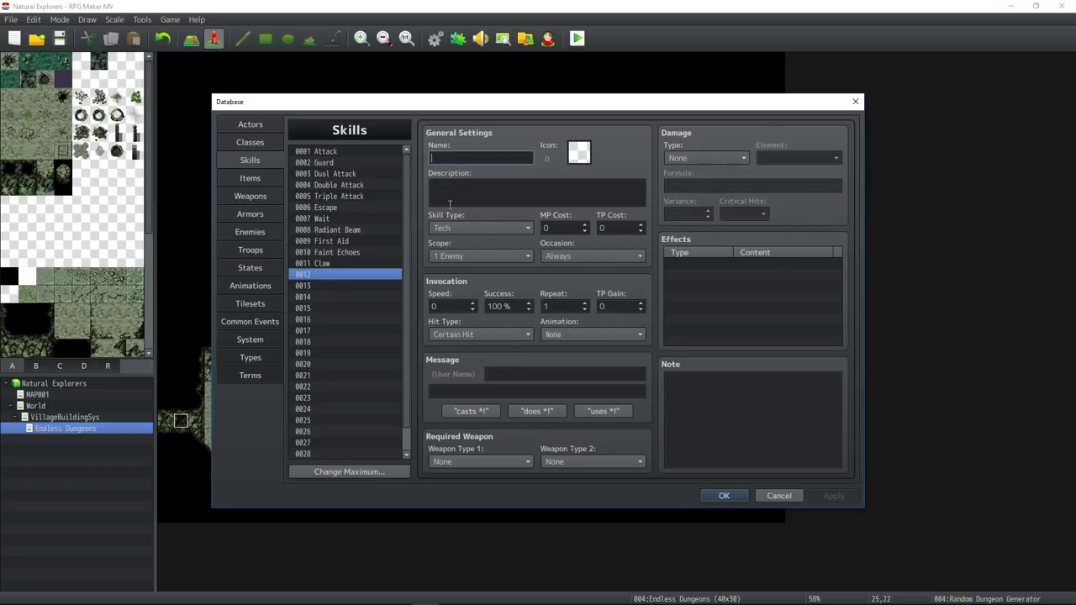
pyautogui.write('nravel')
pyautogui.doubleClick(580, 154)
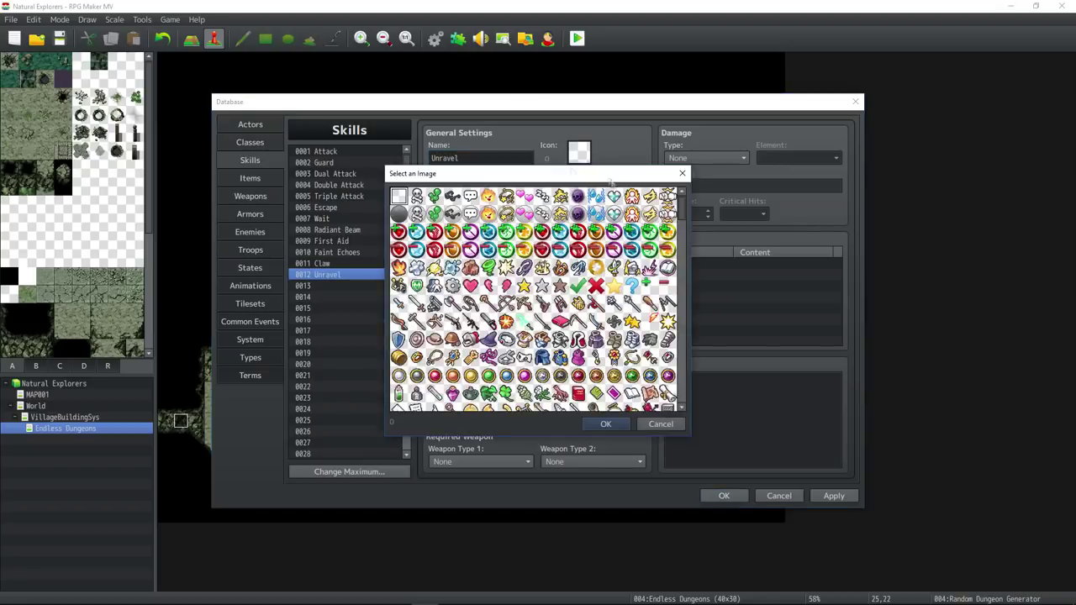
pyautogui.scroll(-15, 595, 292)
pyautogui.scroll(10, 533, 298)
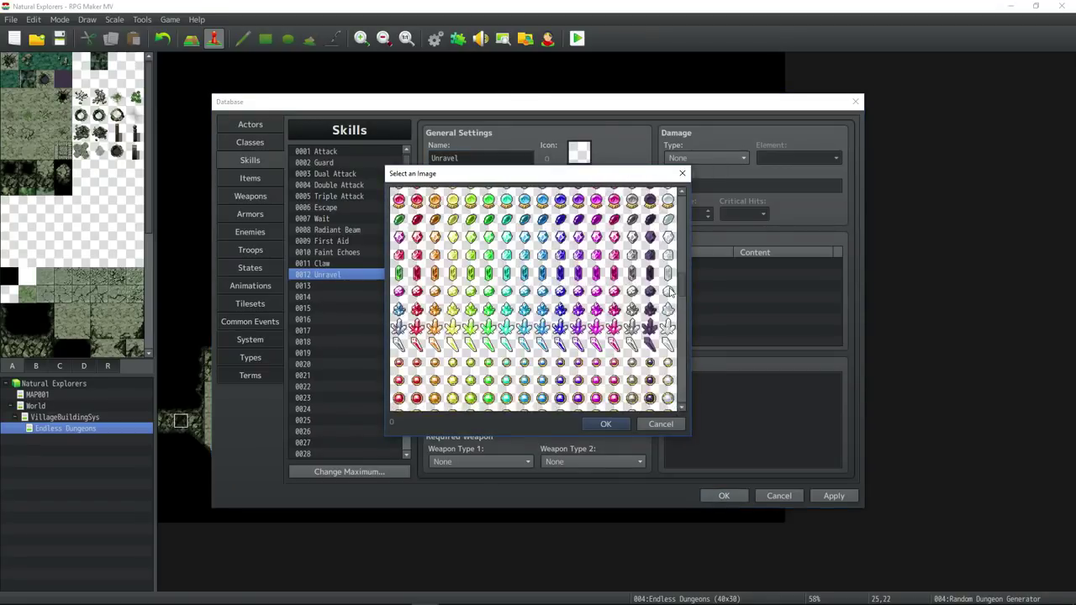
pyautogui.doubleClick(650, 233)
# - Enter the description "Unleashes pent up frustration on your opponent." for Unravel and set its TP cost to 50
pyautogui.click(508, 196)
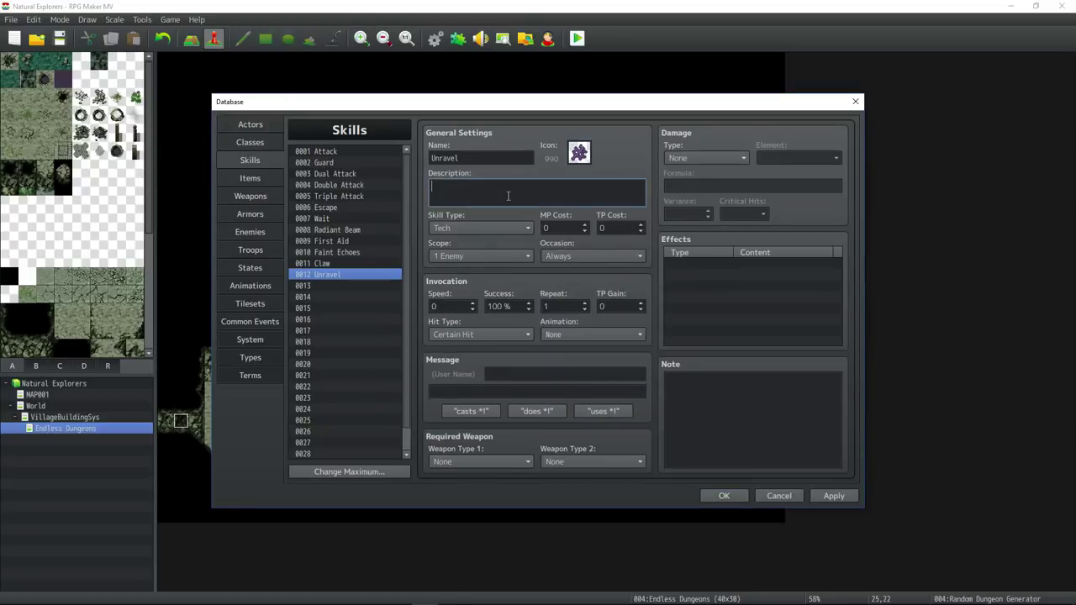
pyautogui.write('Unleashes pent up frustration on your opponent.')
pyautogui.click(618, 227)
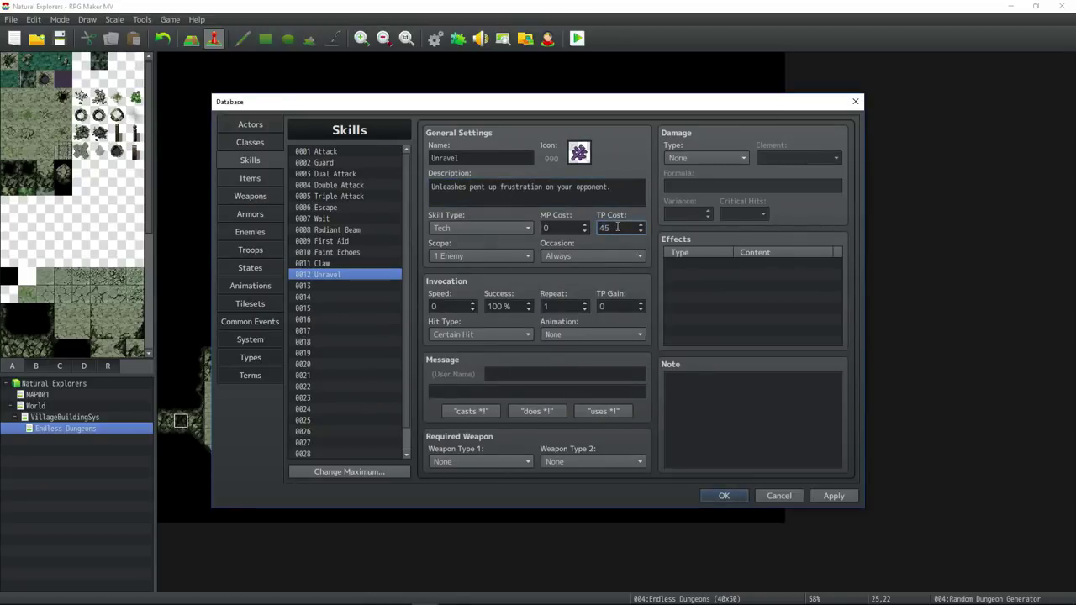
pyautogui.click(834, 496)
pyautogui.click(620, 228)
pyautogui.write('50')
pyautogui.click(834, 496)
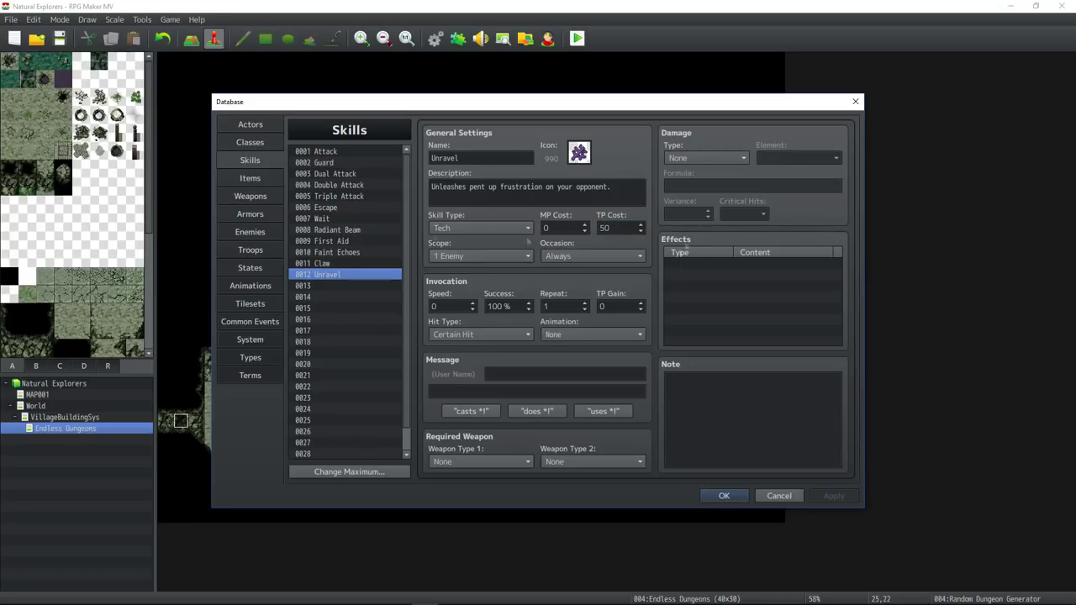
# - Keep Unravel's hit type at Certain Hit with no animation, and add the "uses %1!" message
pyautogui.click(490, 335)
pyautogui.click(490, 347)
pyautogui.click(587, 335)
pyautogui.click(585, 284)
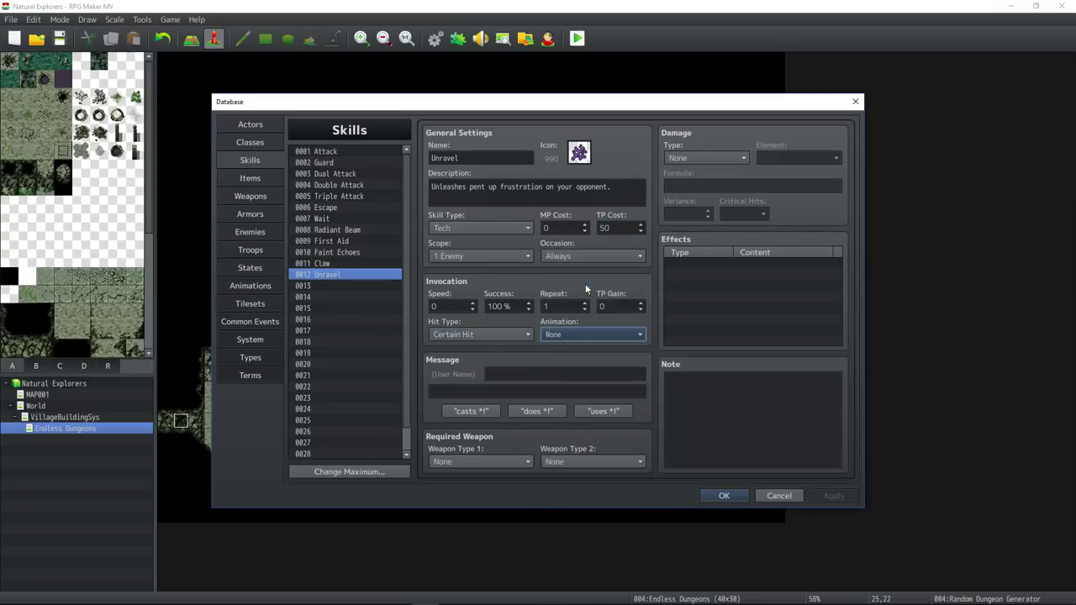
pyautogui.click(603, 411)
# - Make Unravel deal HP Damage with the Emotional element, using the formula "a.atk * 6 - a.mat * 2 - b.def"
pyautogui.click(705, 159)
pyautogui.click(686, 185)
pyautogui.click(797, 158)
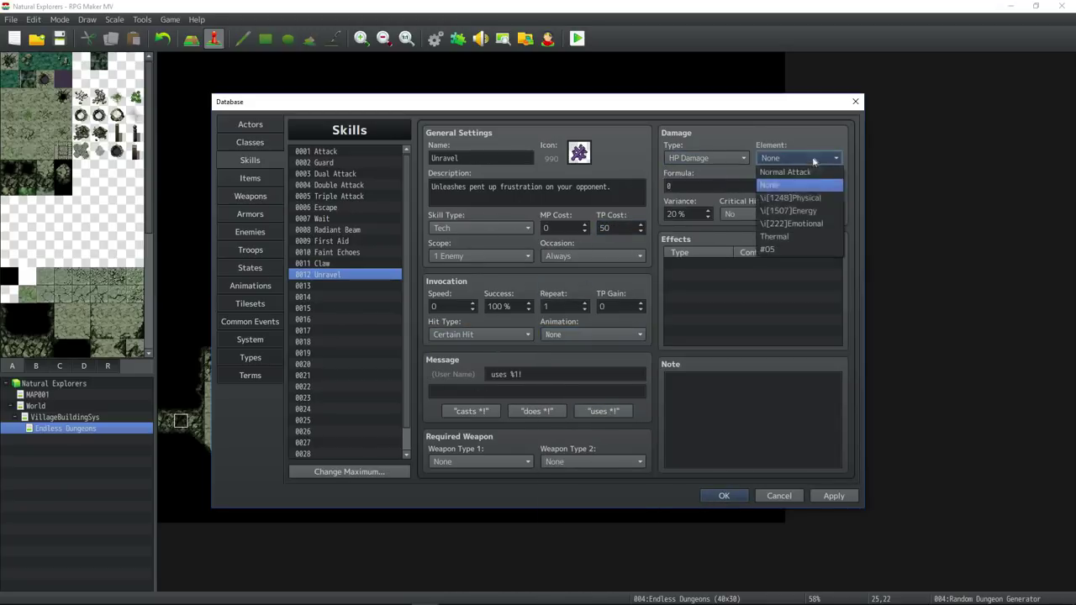
pyautogui.click(809, 224)
pyautogui.click(734, 186)
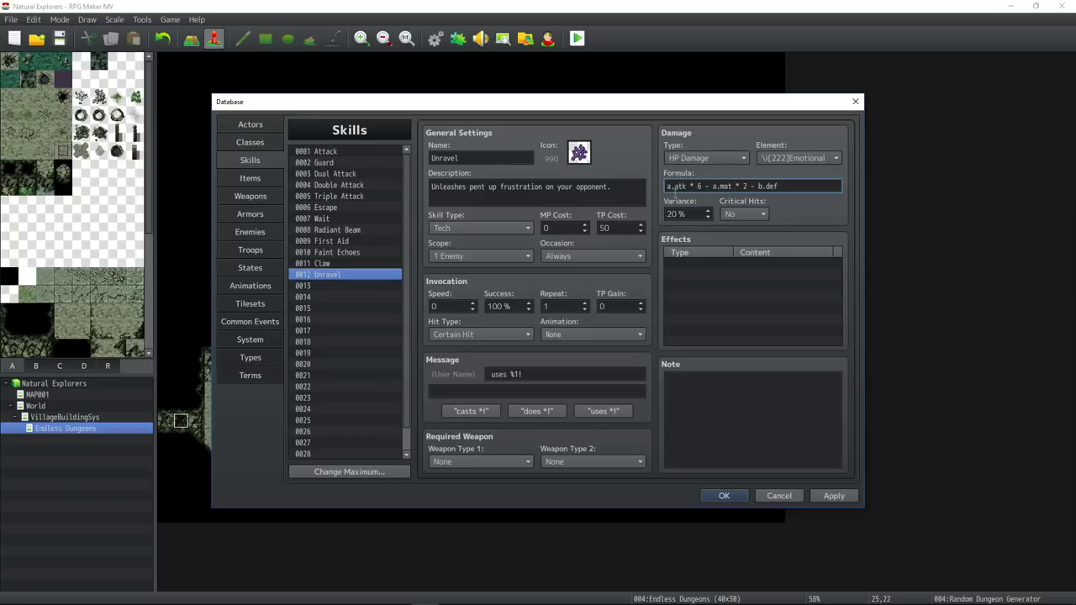
# - Allow critical hits for Unravel, set its damage variance to 30 %, and apply the changes
pyautogui.scroll(1, 727, 219)
pyautogui.scroll(8, 696, 214)
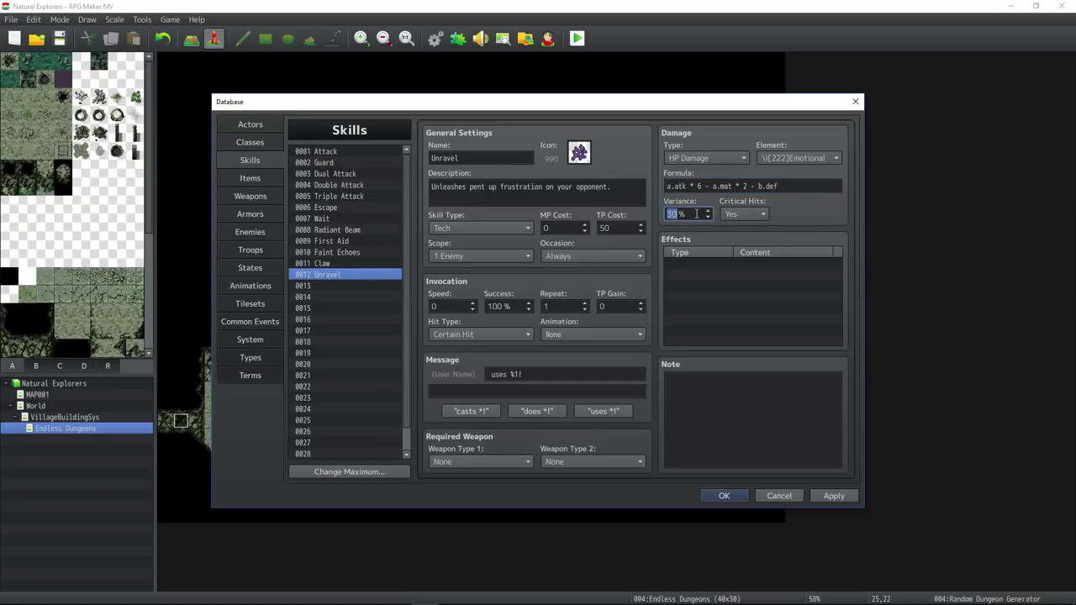
pyautogui.click(834, 496)
# - Paste the copied Earth One 1 animation into animation slot 0141 and name it Unravel
pyautogui.click(250, 287)
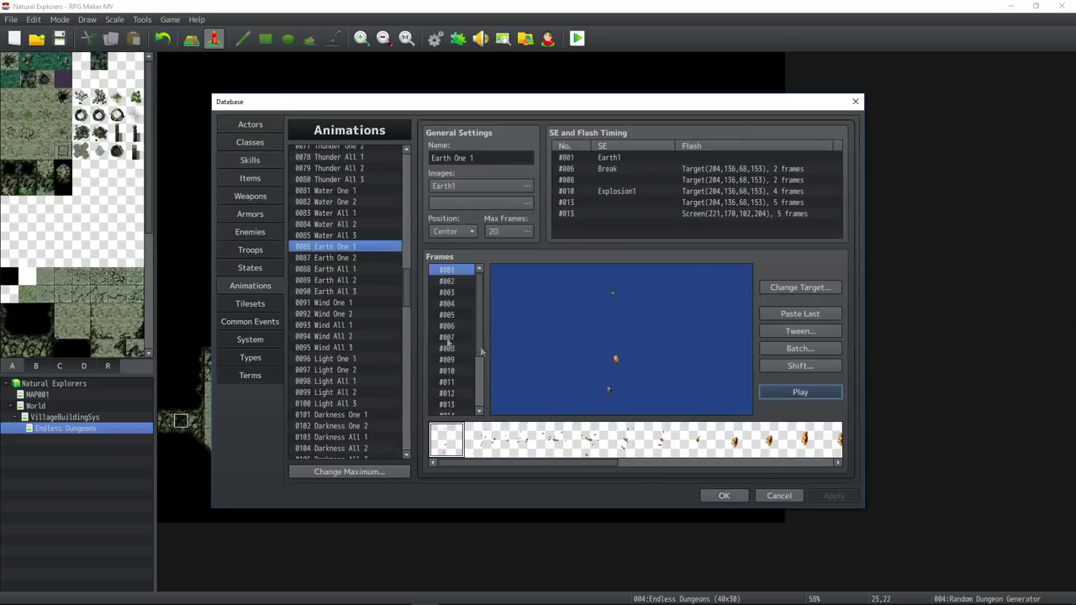
pyautogui.moveTo(409, 288); pyautogui.dragTo(410, 370)
pyautogui.rightClick(329, 253)
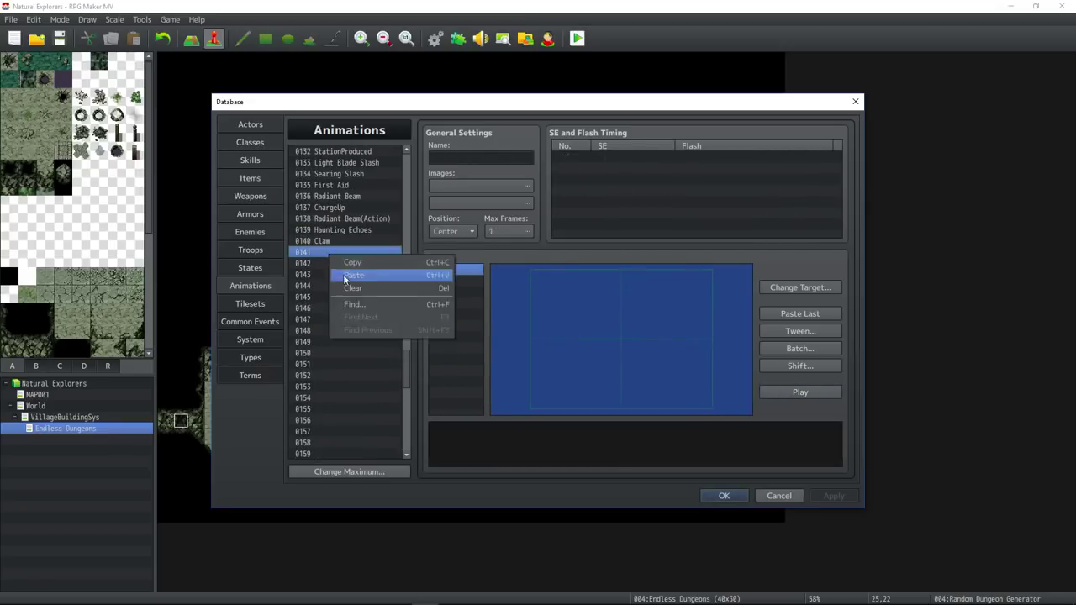
pyautogui.click(345, 277)
pyautogui.tripleClick(468, 159)
pyautogui.write('Unravel')
# - Try XPummel with hue 264 as the Unravel animation's image and preview the animation
pyautogui.click(527, 188)
pyautogui.click(413, 371)
pyautogui.moveTo(446, 244); pyautogui.dragTo(622, 404)
pyautogui.click(404, 308)
pyautogui.click(396, 275)
pyautogui.click(394, 263)
pyautogui.click(391, 230)
pyautogui.click(388, 219)
pyautogui.click(386, 239)
pyautogui.click(386, 217)
pyautogui.click(656, 423)
pyautogui.click(779, 392)
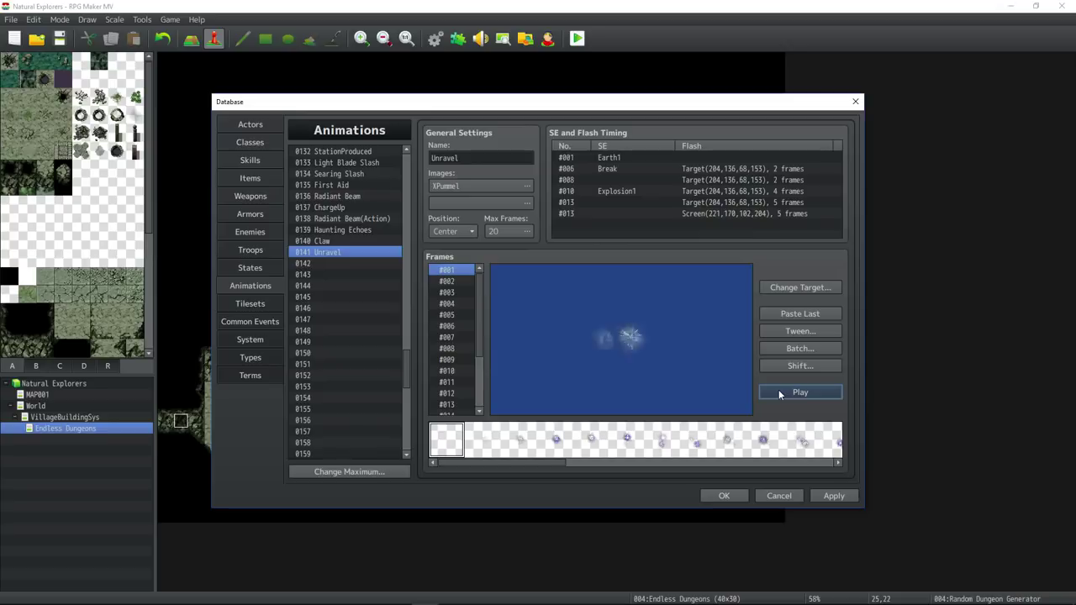
pyautogui.doubleClick(673, 158)
pyautogui.click(762, 138)
pyautogui.moveTo(712, 164); pyautogui.dragTo(712, 225)
pyautogui.click(665, 228)
pyautogui.click(762, 324)
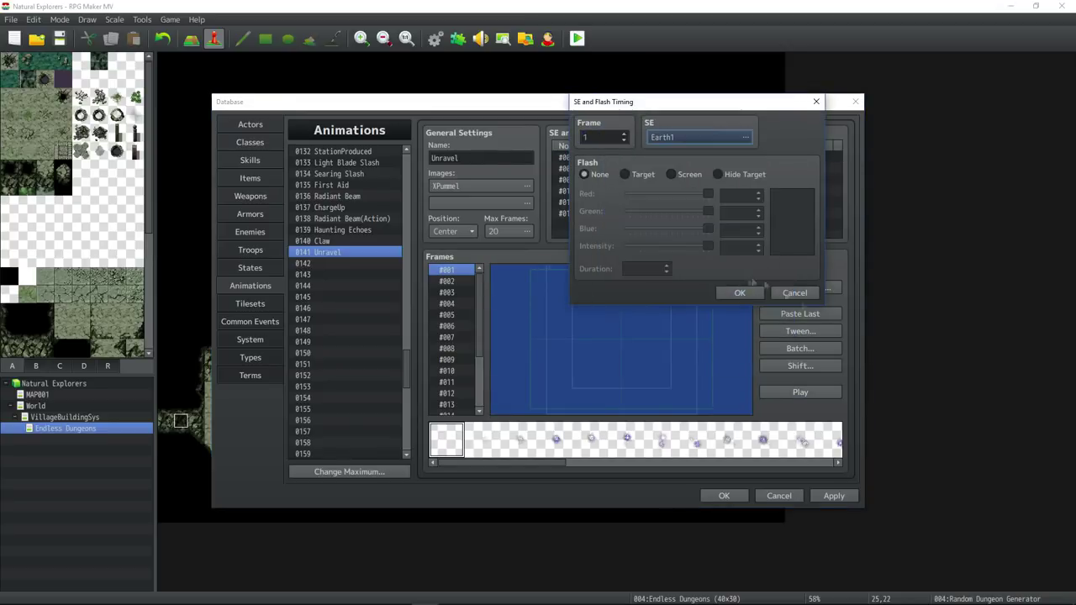
pyautogui.click(773, 296)
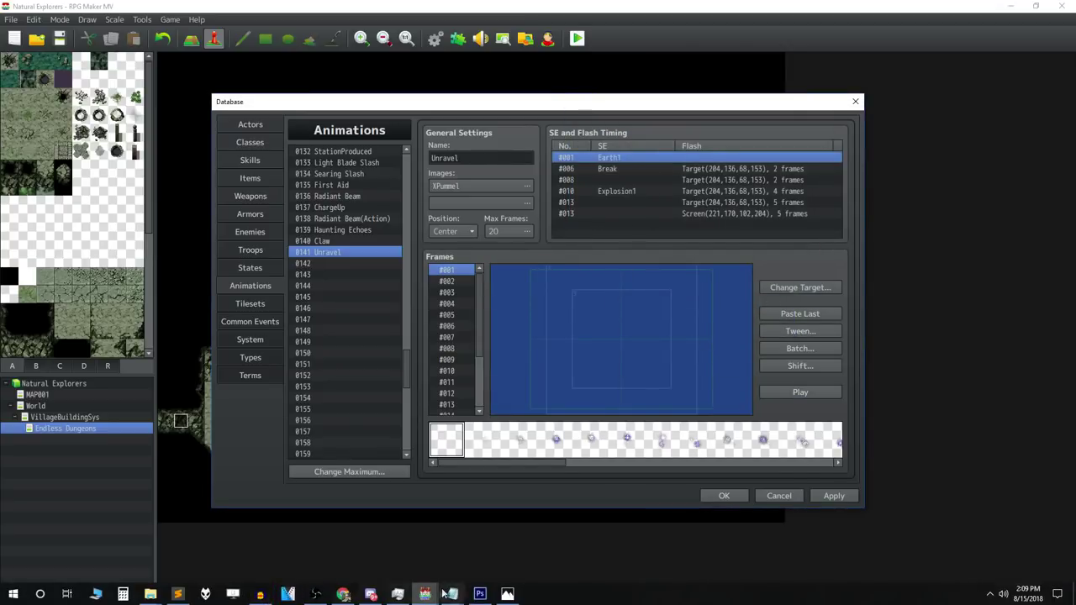
# - Switch to Audacity and record a sound clip about 2 seconds long
pyautogui.click(452, 594)
pyautogui.click(10, 18)
pyautogui.click(168, 41)
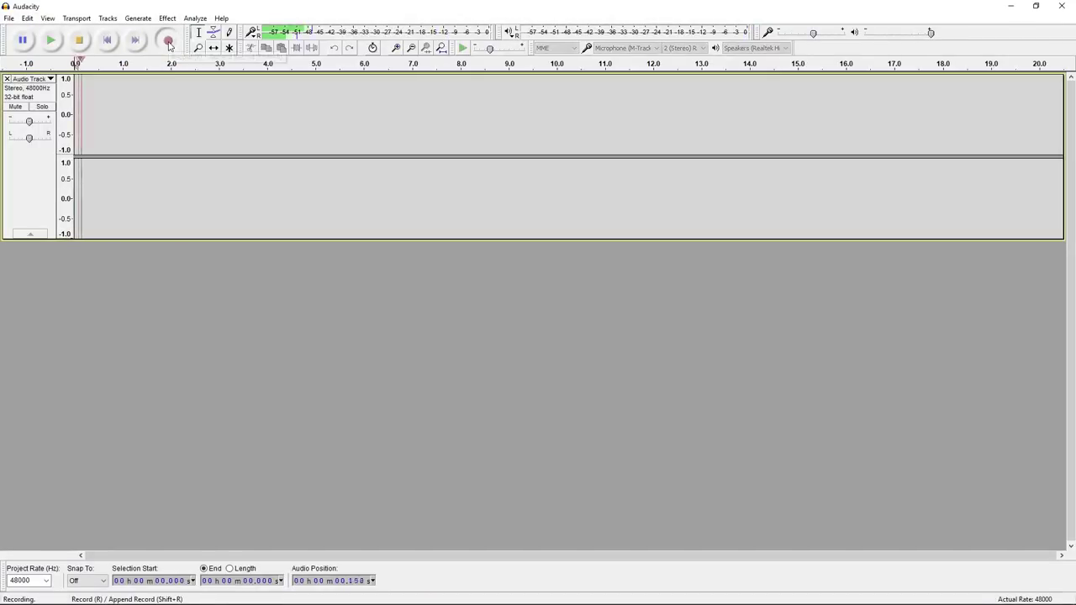
pyautogui.click(83, 42)
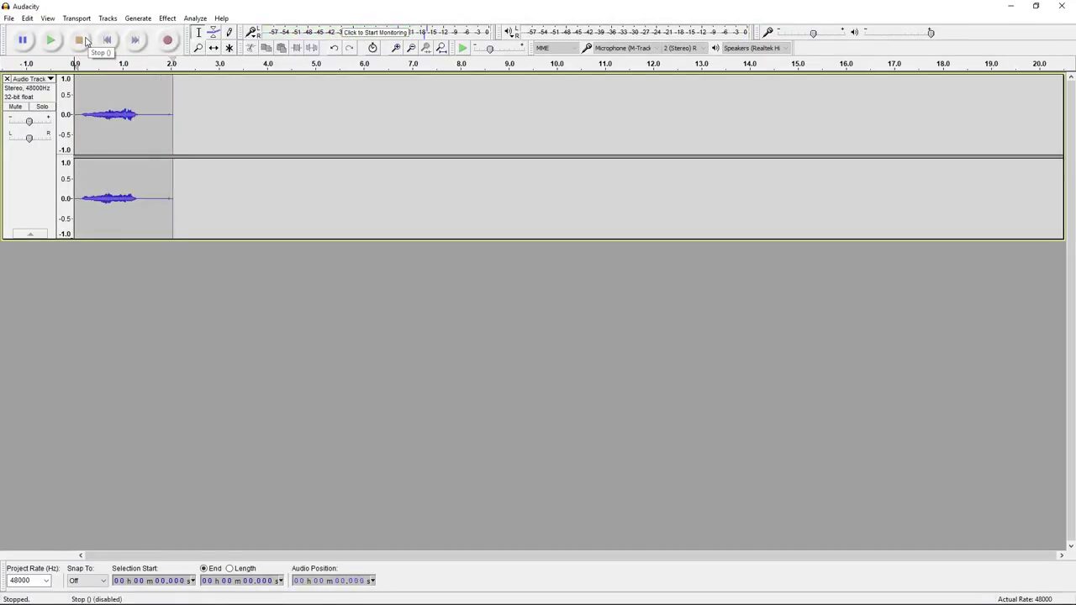
# - Trim the silence from the end and the start of the recorded clip
pyautogui.moveTo(137, 131); pyautogui.dragTo(214, 137)
pyautogui.press('Delete')
pyautogui.moveTo(83, 125); pyautogui.dragTo(66, 124)
pyautogui.press('Delete')
# - Normalize the whole clip with the dialog's current settings and play it back
pyautogui.hotkey('ctrl', 'a')
pyautogui.click(137, 19)
pyautogui.moveTo(167, 20)
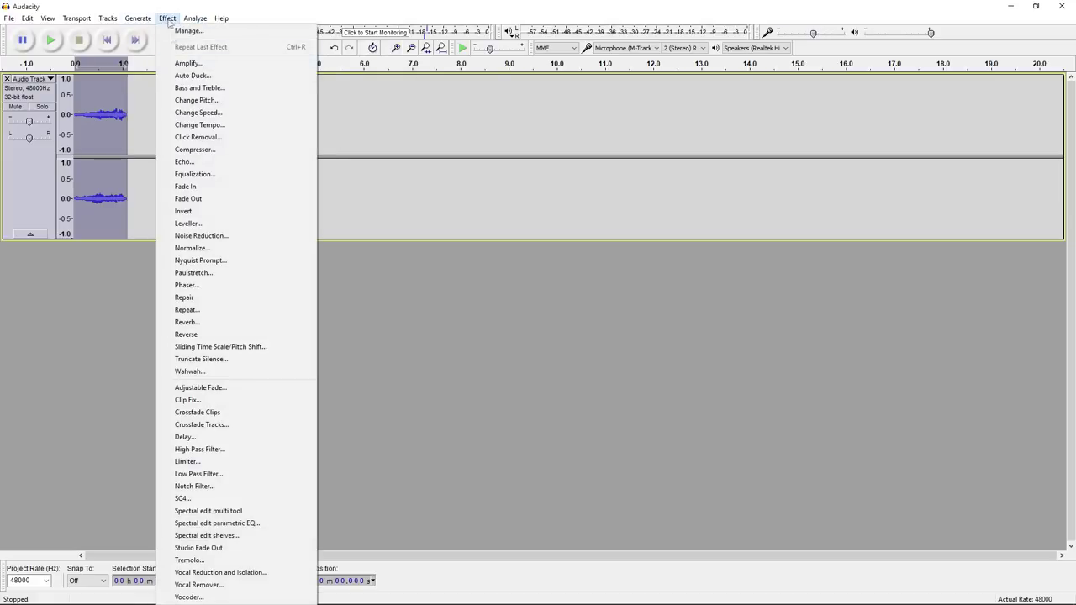
pyautogui.click(193, 248)
pyautogui.click(570, 335)
pyautogui.click(57, 42)
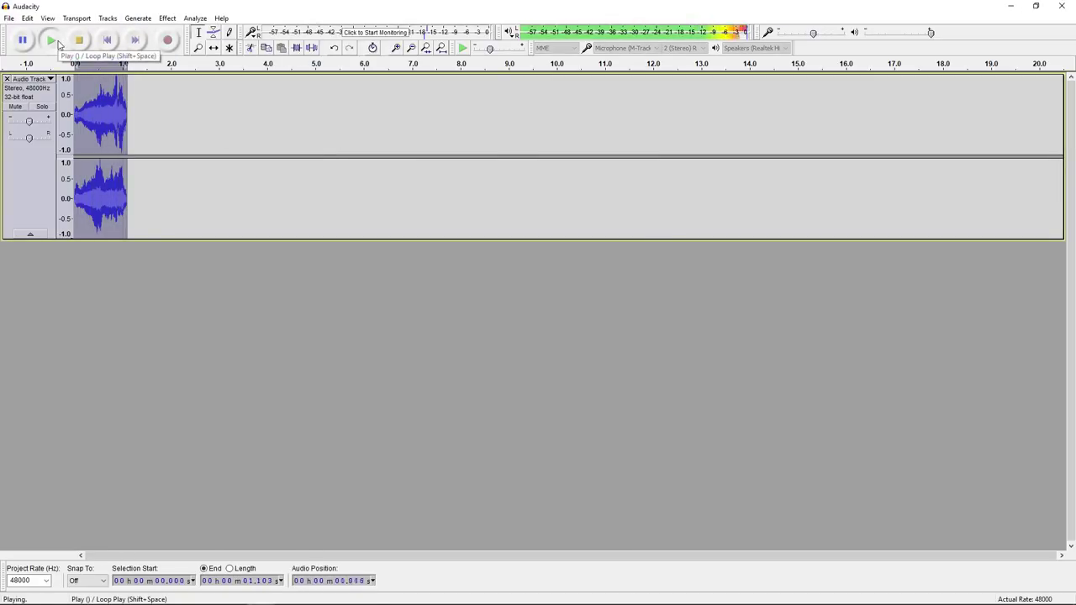
# - Apply the Compressor to the clip, reverse it, and listen to the result
pyautogui.click(168, 17)
pyautogui.click(195, 149)
pyautogui.click(608, 432)
pyautogui.click(167, 18)
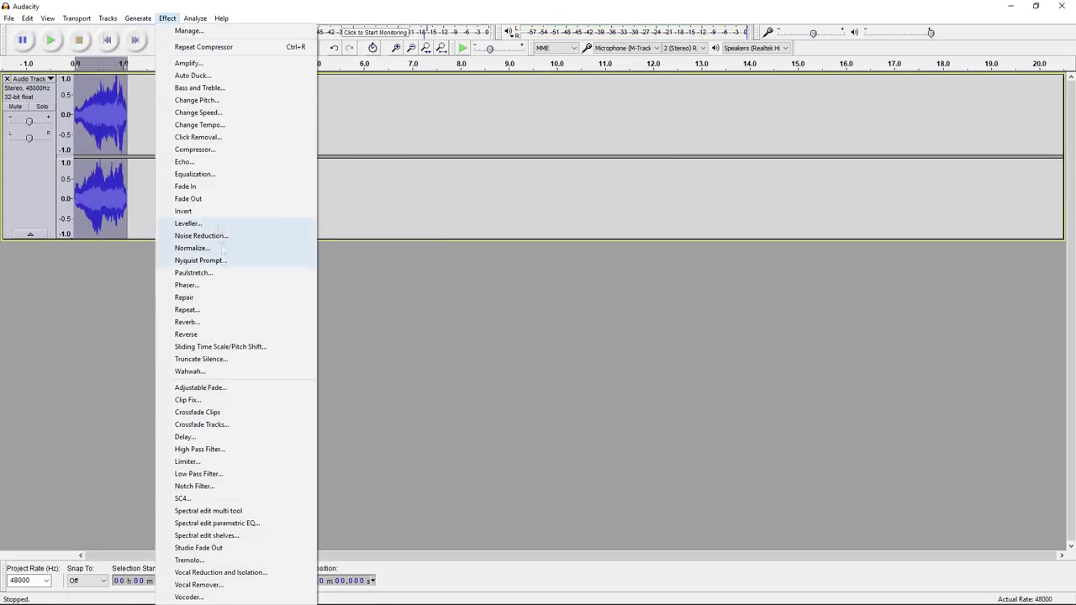
pyautogui.click(240, 334)
pyautogui.click(50, 41)
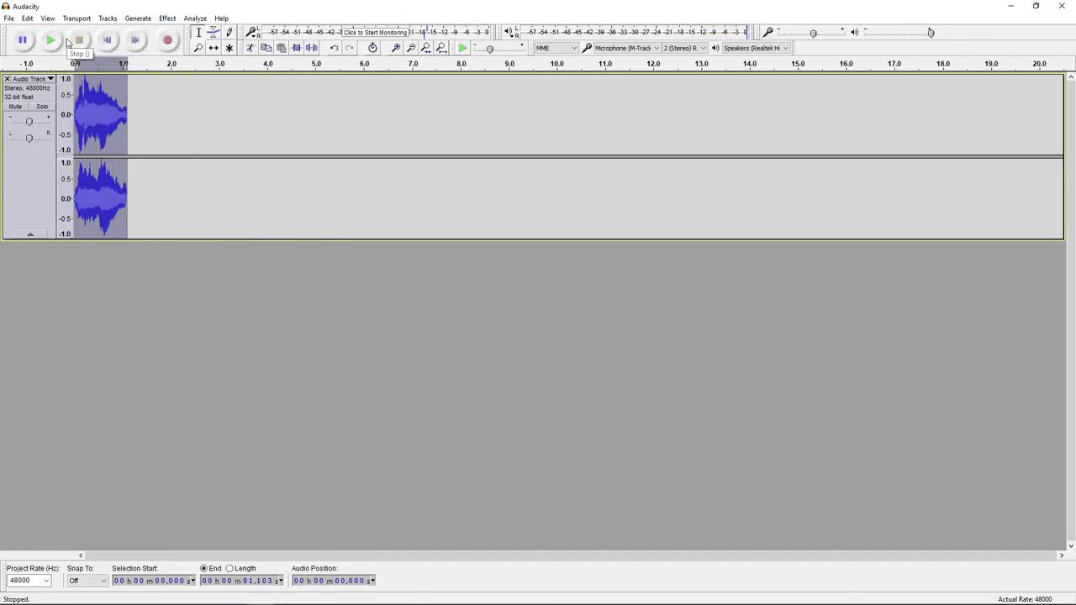
# - Apply one more effect to the whole clip and play it back
pyautogui.click(138, 17)
pyautogui.moveTo(171, 18)
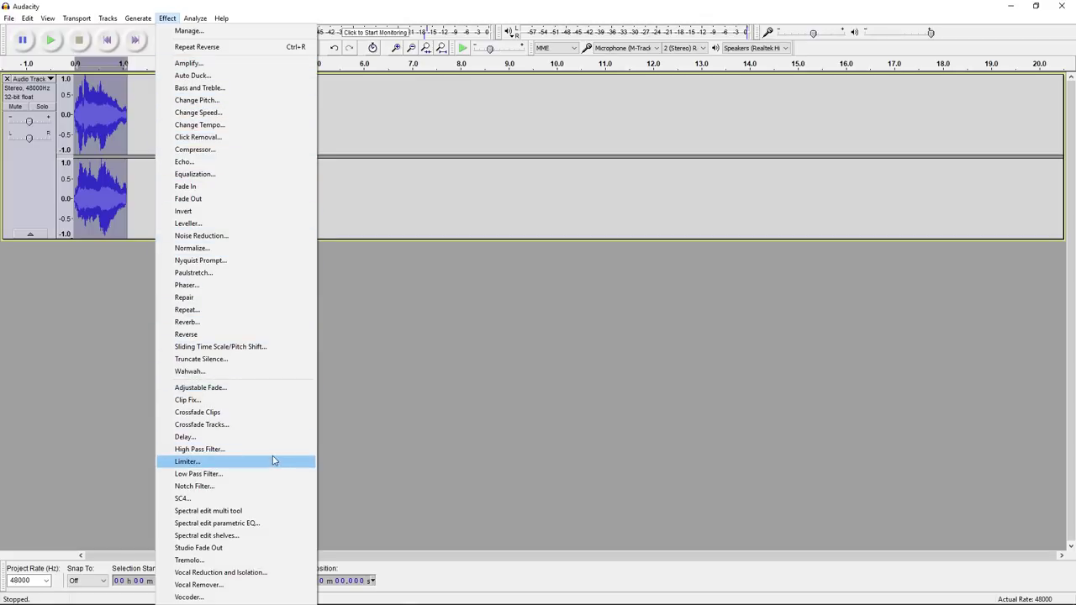
pyautogui.click(227, 333)
pyautogui.click(50, 40)
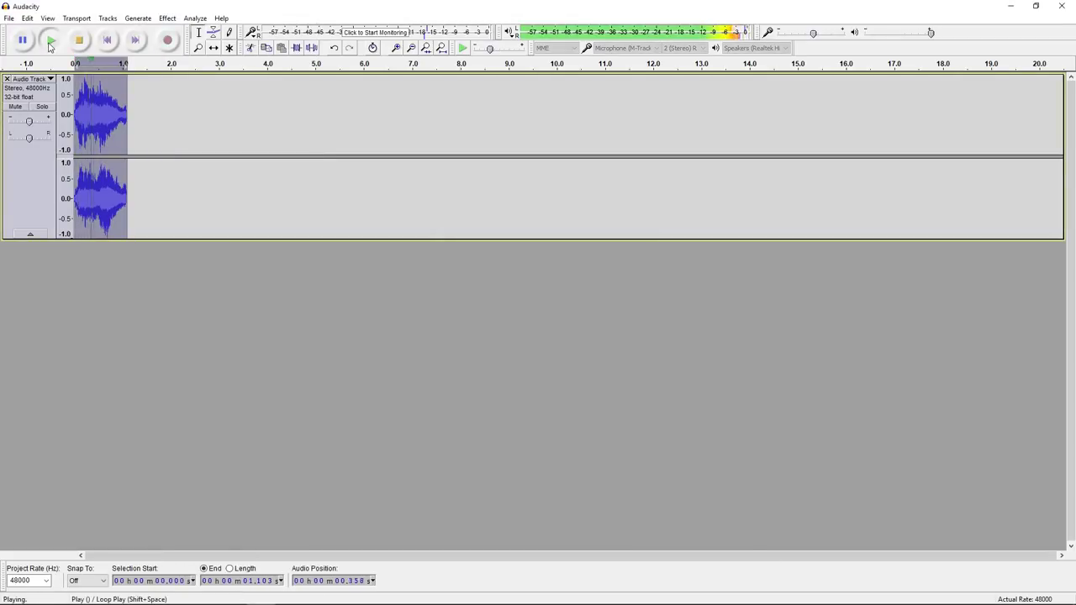
# - Fade out about the last 0.1 seconds of the clip
pyautogui.moveTo(122, 126); pyautogui.dragTo(129, 126)
pyautogui.click(167, 17)
pyautogui.click(177, 198)
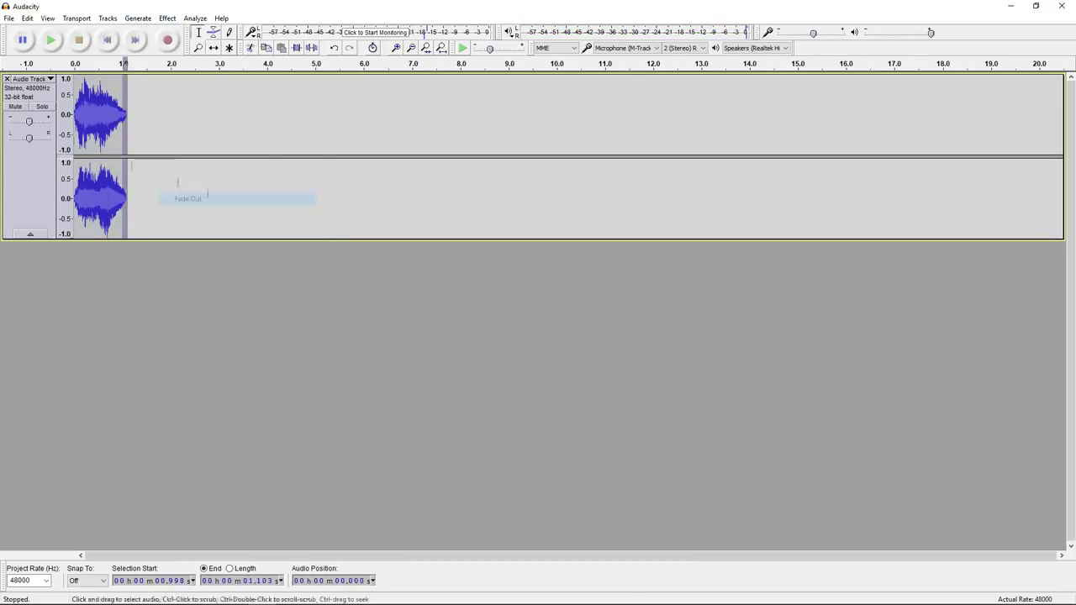
# - Play the faded clip from its start and export the audio
pyautogui.moveTo(78, 181); pyautogui.dragTo(73, 180)
pyautogui.click(50, 39)
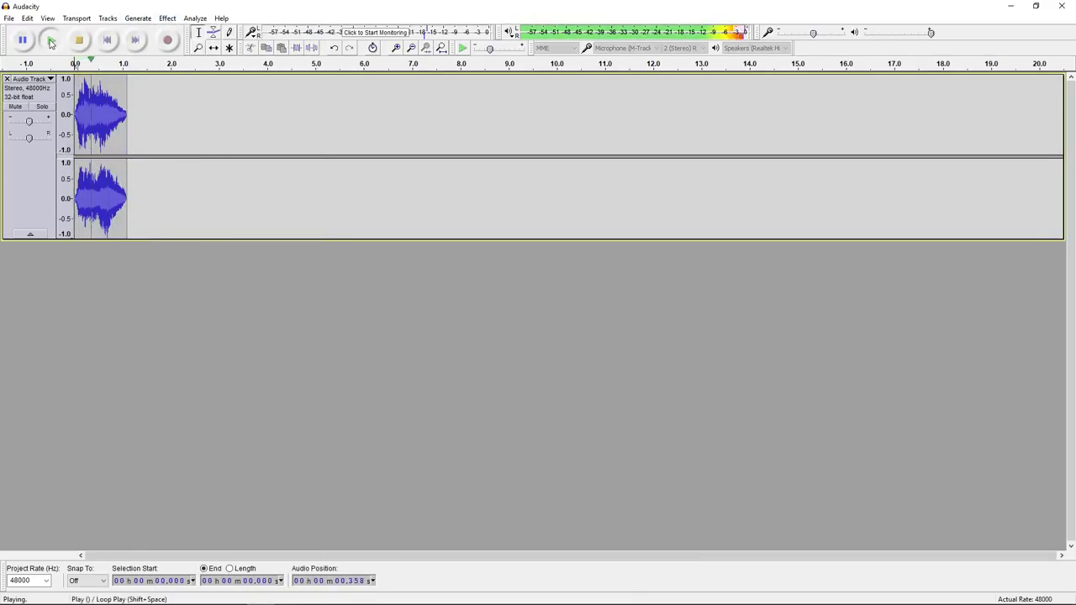
pyautogui.click(8, 17)
pyautogui.click(65, 169)
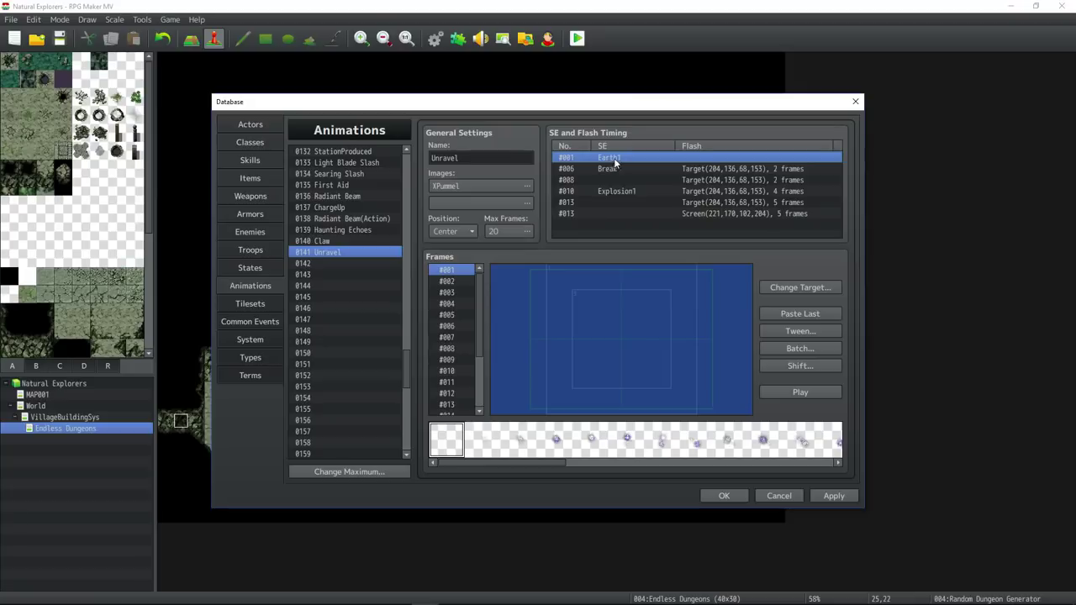
# - Switch to RPG Maker MV, set the Unravel animation's frame 1 sound effect to !DG_idkaudio01, and preview the animation
pyautogui.doubleClick(620, 163)
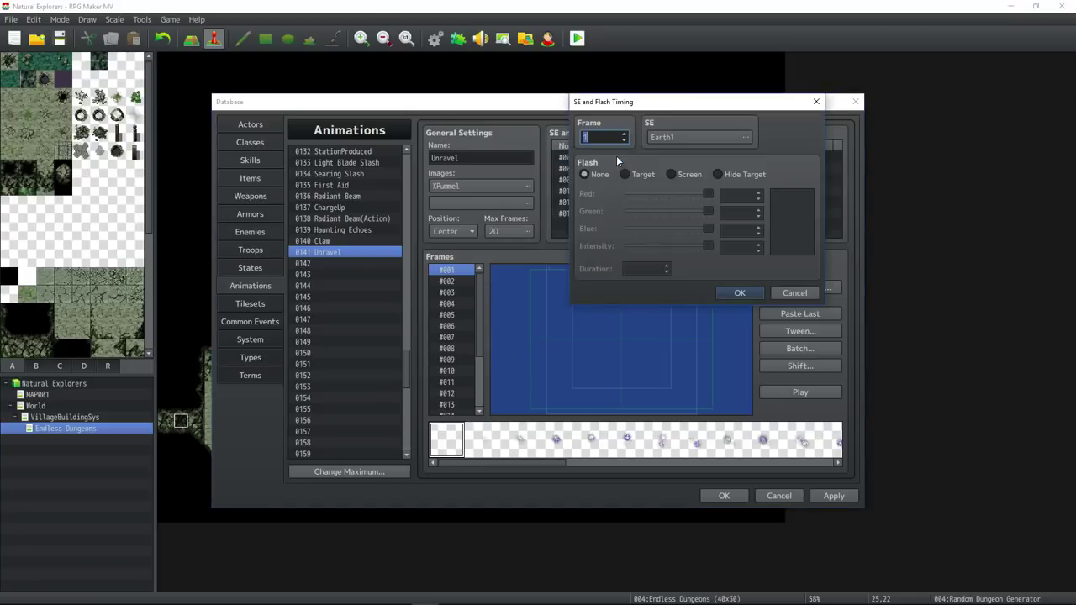
pyautogui.click(715, 135)
pyautogui.moveTo(713, 158); pyautogui.dragTo(713, 318)
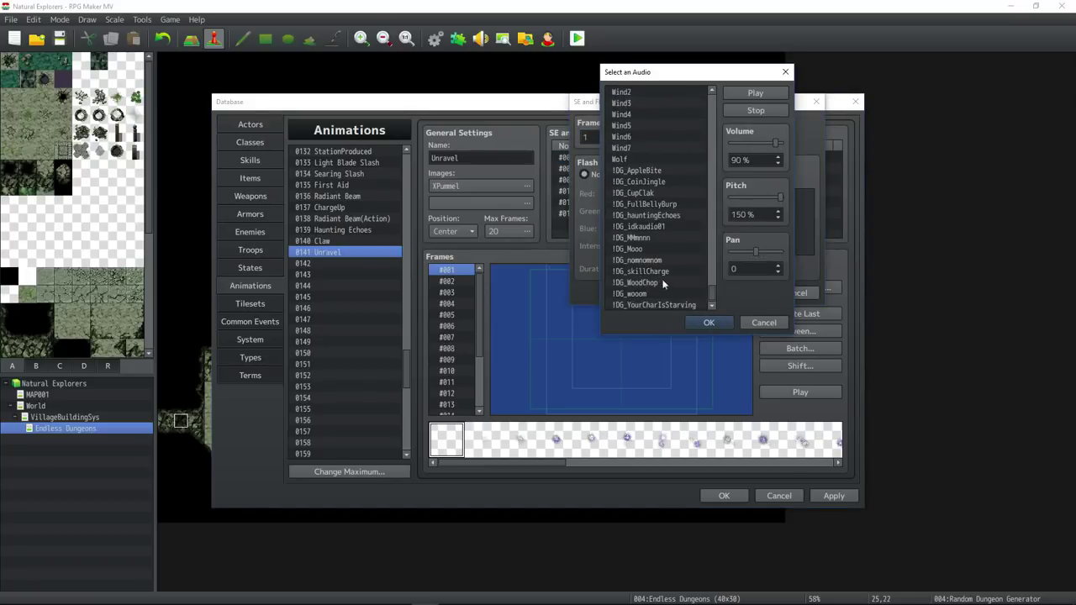
pyautogui.click(645, 229)
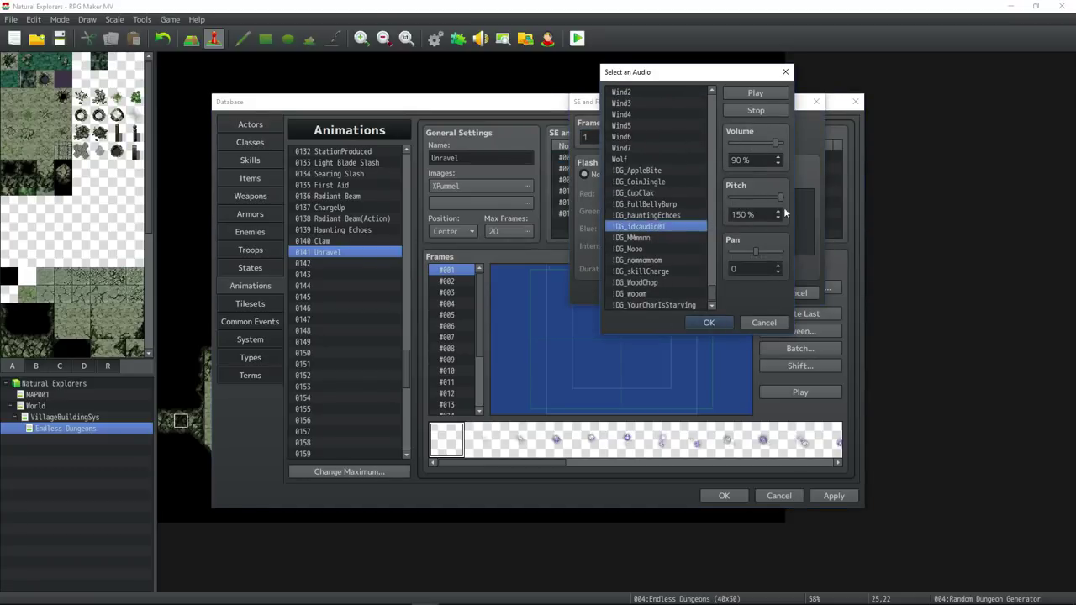
pyautogui.click(713, 322)
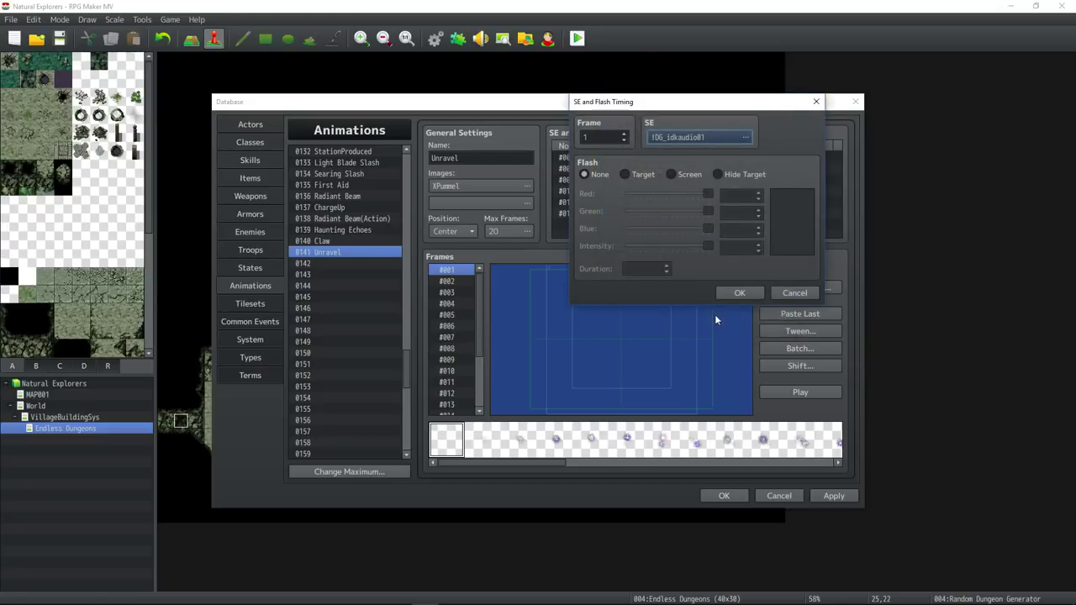
pyautogui.click(736, 294)
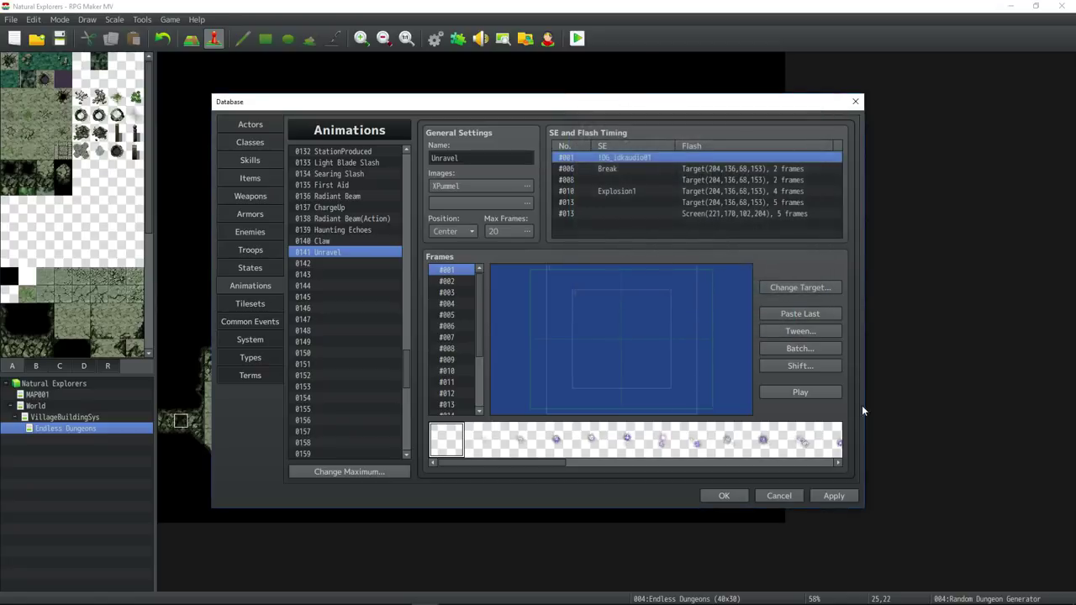
pyautogui.click(817, 392)
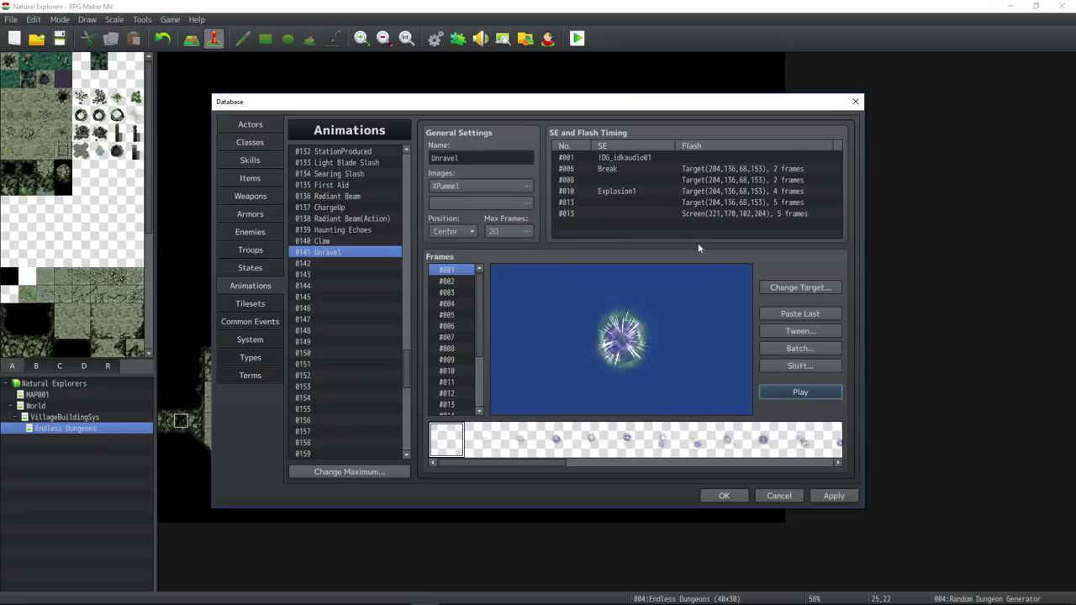
# - Audition attack and blow sounds for the frame 6 timing entry and set its sound effect to Blow2
pyautogui.doubleClick(695, 170)
pyautogui.click(724, 138)
pyautogui.click(645, 165)
pyautogui.scroll(2, 648, 164)
pyautogui.click(664, 159)
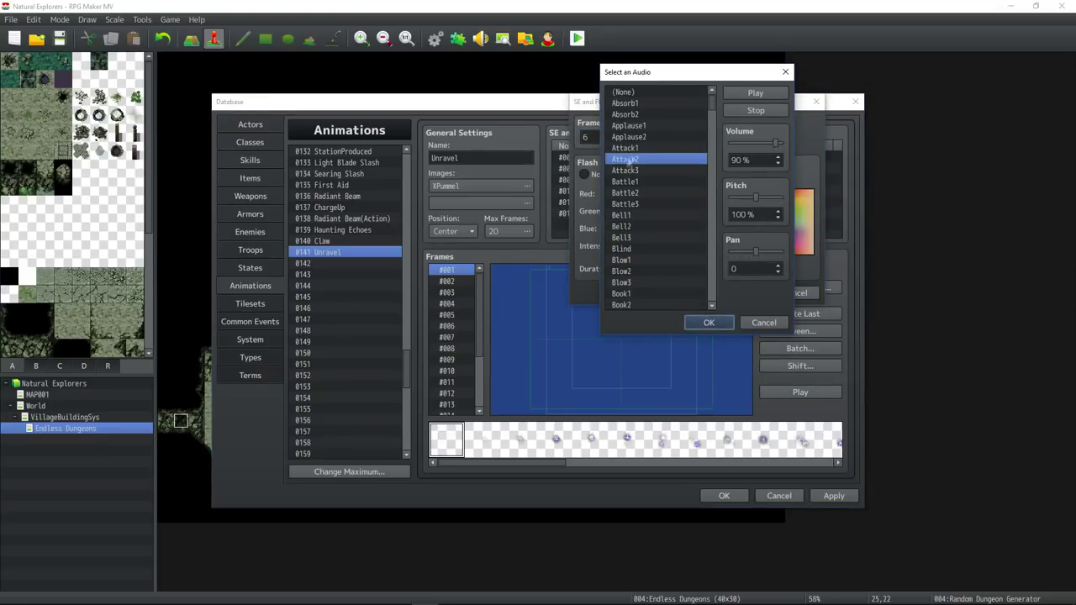
pyautogui.scroll(-1, 641, 191)
pyautogui.click(647, 238)
pyautogui.click(715, 322)
pyautogui.click(740, 295)
# - Delete the frame 8 flash and both frame 13 flashes from the Unravel animation's timing list
pyautogui.click(636, 181)
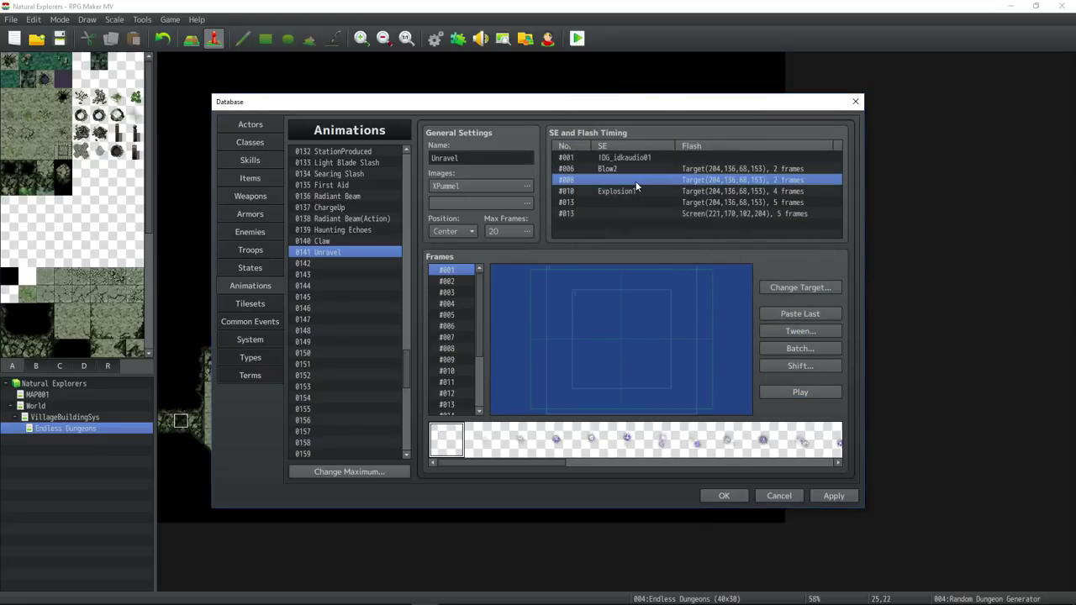
pyautogui.press('Delete')
pyautogui.click(634, 194)
pyautogui.press('Delete')
pyautogui.press('Delete')
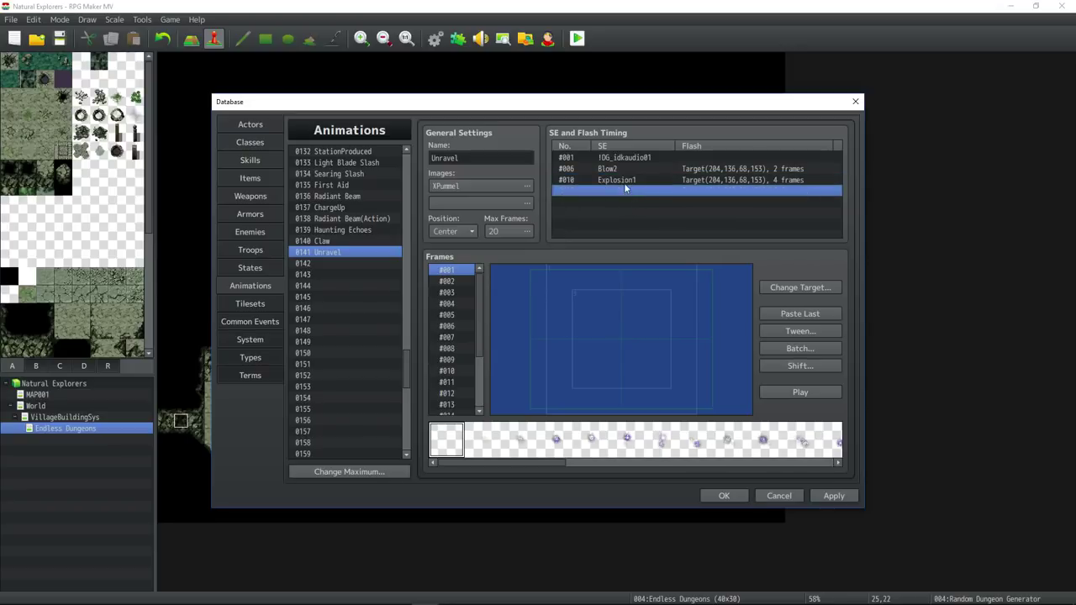
# - Change the frame 10 sound effect to Attack3 at a lower pitch and preview the animation
pyautogui.doubleClick(624, 188)
pyautogui.click(681, 137)
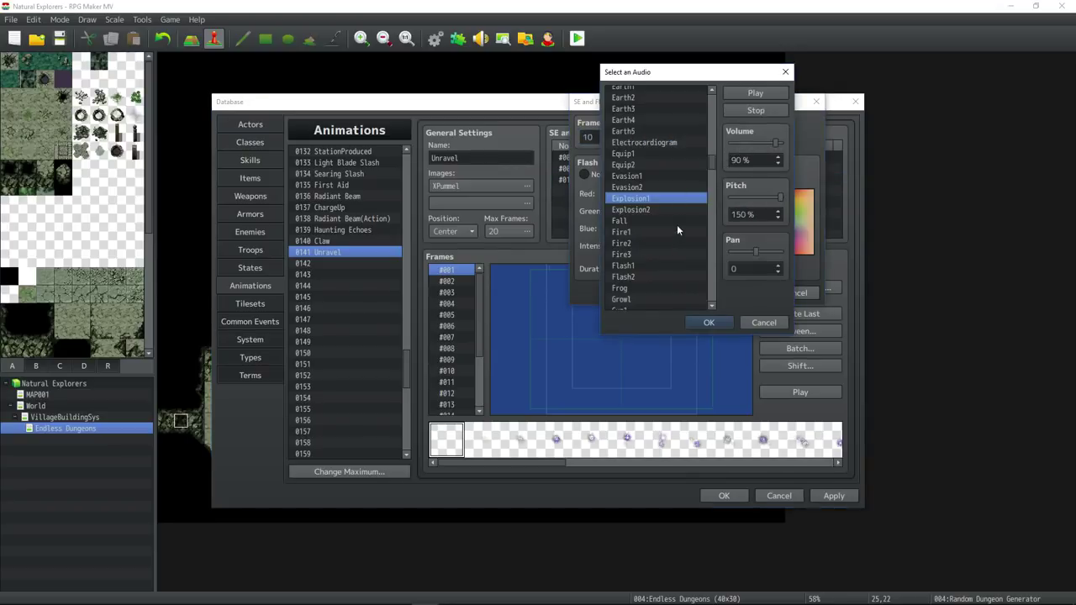
pyautogui.moveTo(711, 159); pyautogui.dragTo(712, 120)
pyautogui.scroll(8, 646, 115)
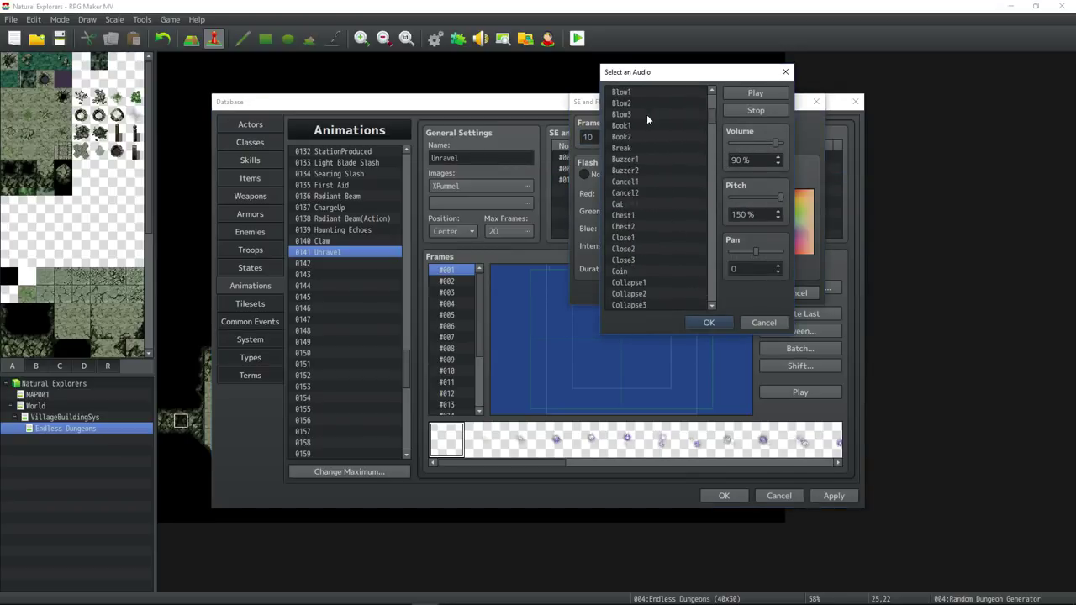
pyautogui.scroll(1, 651, 131)
pyautogui.click(648, 115)
pyautogui.click(646, 136)
pyautogui.moveTo(780, 198); pyautogui.dragTo(765, 198)
pyautogui.click(708, 323)
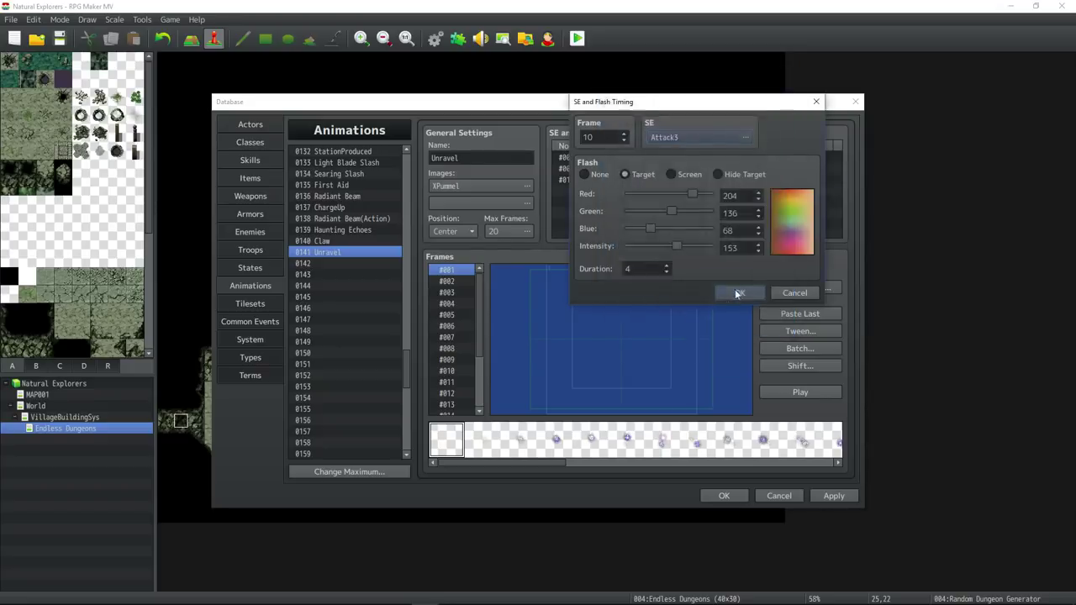
pyautogui.click(740, 292)
pyautogui.click(788, 393)
pyautogui.doubleClick(673, 180)
pyautogui.click(697, 137)
pyautogui.click(765, 323)
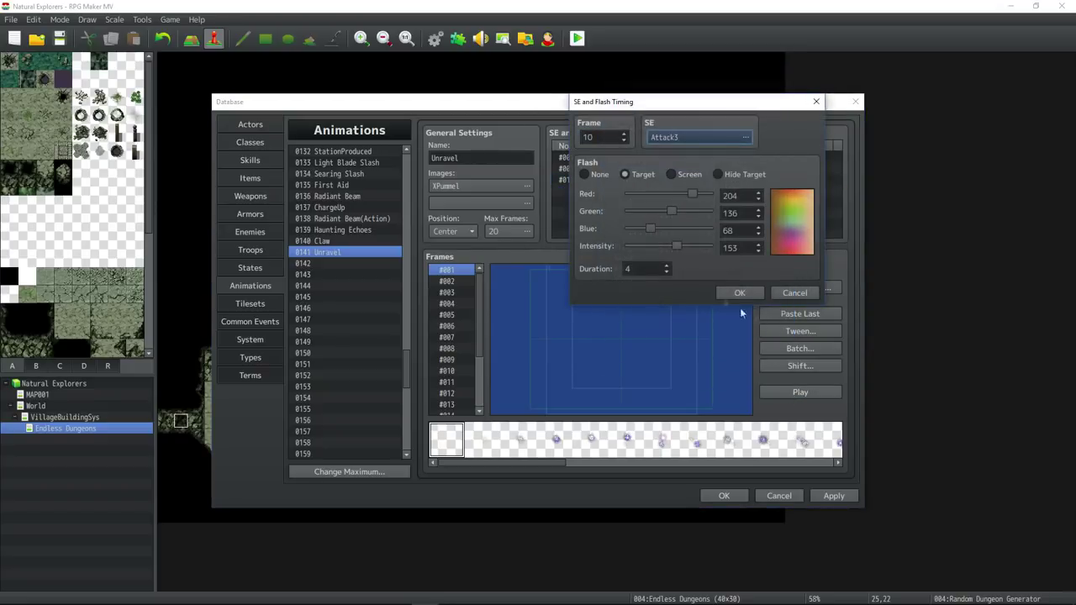
pyautogui.click(740, 293)
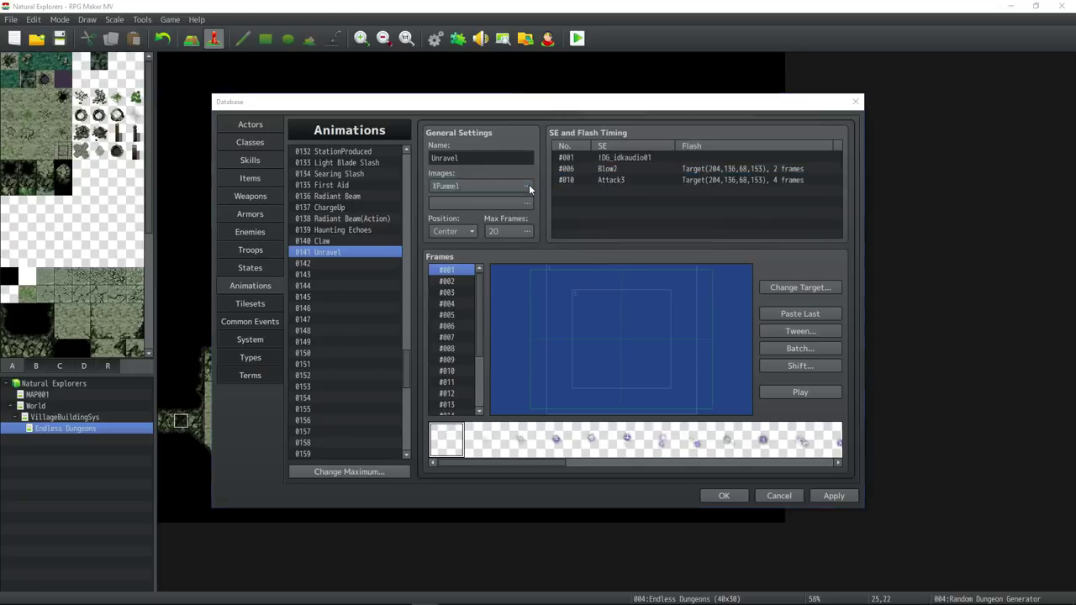
# - Replace the Unravel animation's image with XGrowth, raise its hue, and preview the animation
pyautogui.click(527, 186)
pyautogui.click(395, 274)
pyautogui.click(397, 244)
pyautogui.click(398, 223)
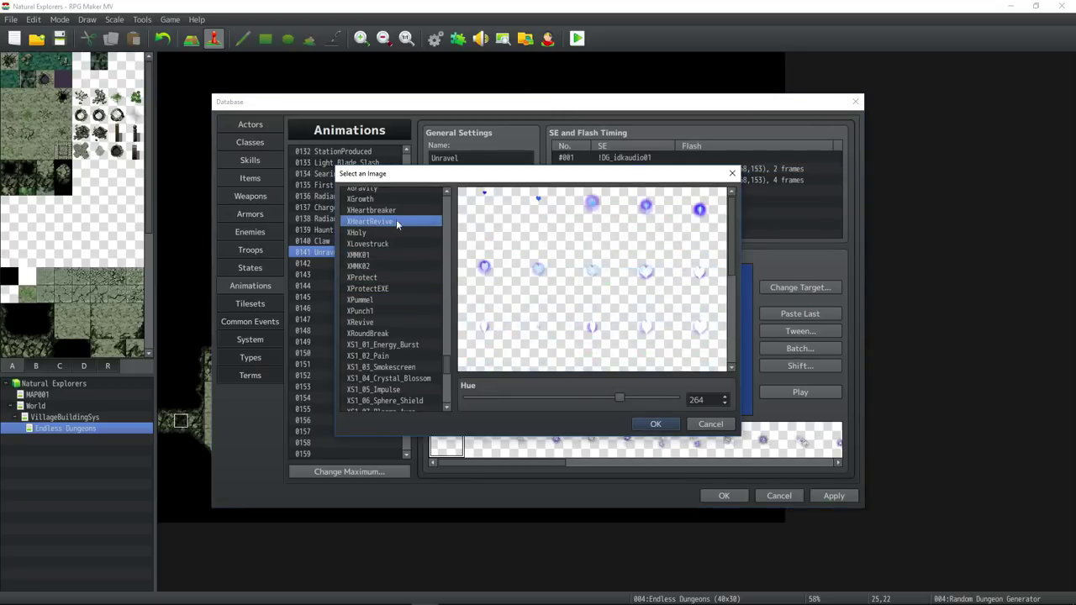
pyautogui.click(397, 211)
pyautogui.scroll(1, 396, 213)
pyautogui.click(396, 220)
pyautogui.moveTo(620, 398); pyautogui.dragTo(637, 398)
pyautogui.click(658, 424)
pyautogui.click(785, 391)
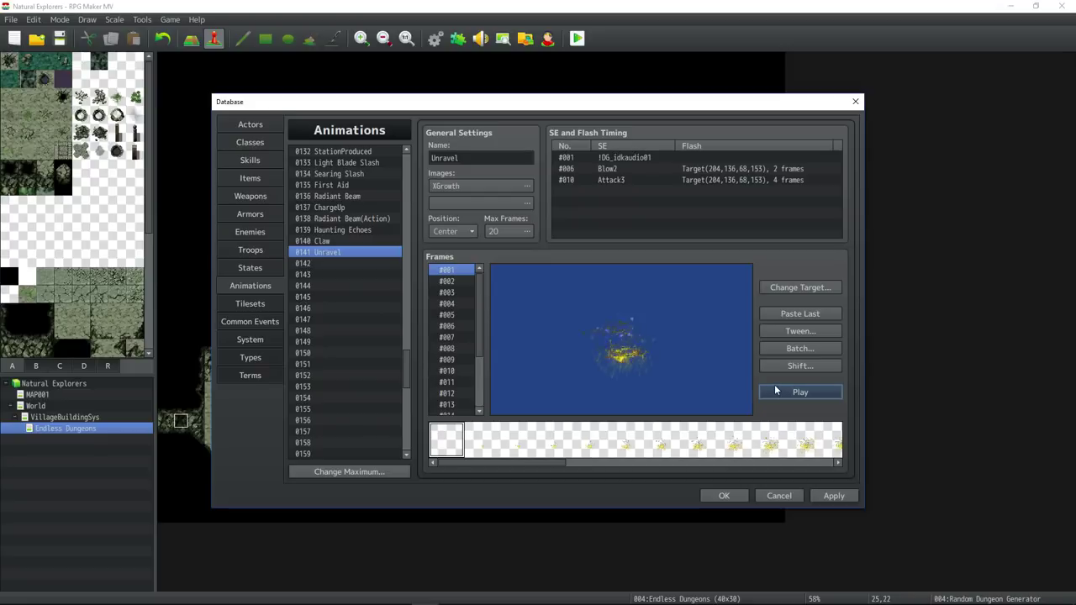
# - Step through the Unravel animation's frames, move the Attack3 timing entry to frame 13, and preview the animation
pyautogui.click(448, 348)
pyautogui.press('Down')
pyautogui.press('Down')
pyautogui.press('Down')
pyautogui.press('Down')
pyautogui.press('Down')
pyautogui.press('Down')
pyautogui.press('Down')
pyautogui.press('Down')
pyautogui.press('Down')
pyautogui.press('Down')
pyautogui.press('Down')
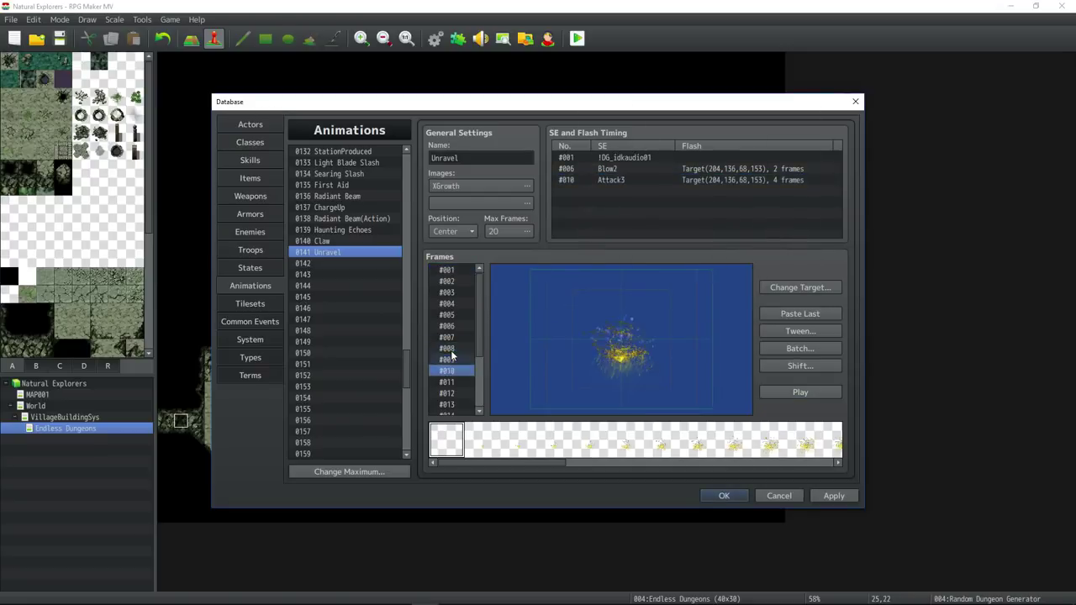
pyautogui.press('Up')
pyautogui.press('Up')
pyautogui.press('Up')
pyautogui.press('Up')
pyautogui.press('Up')
pyautogui.press('Up')
pyautogui.press('Up')
pyautogui.press('Up')
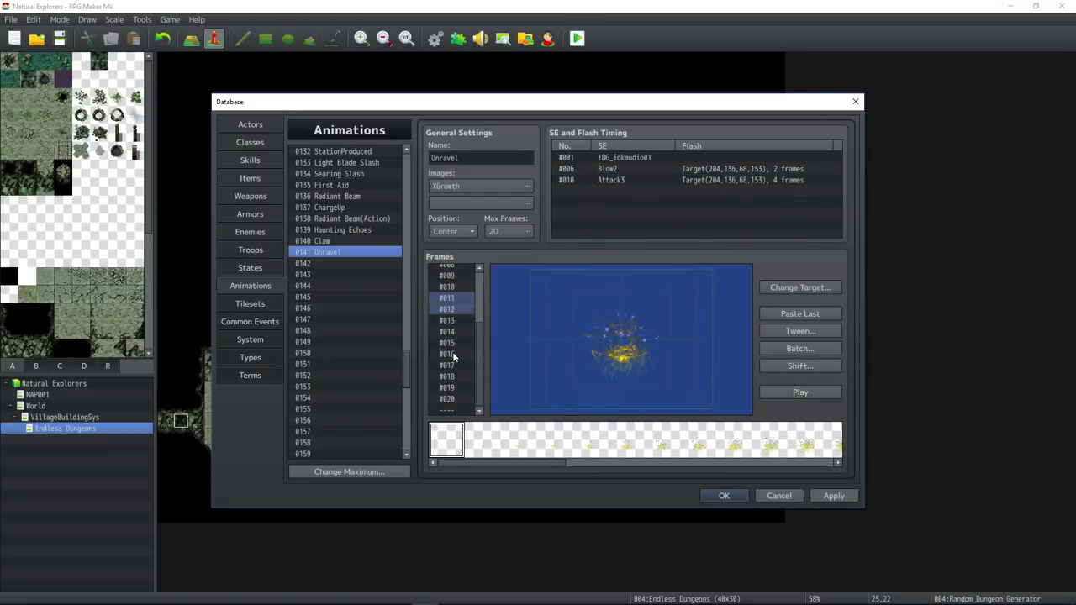
pyautogui.press('Down')
pyautogui.press('Down')
pyautogui.click(613, 169)
pyautogui.rightClick(615, 175)
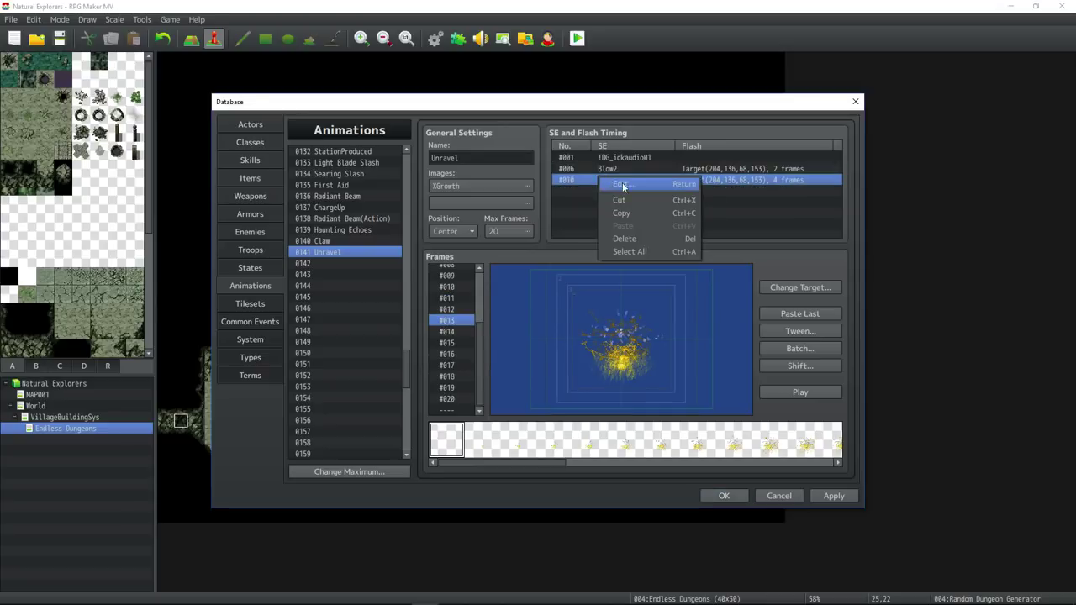
pyautogui.click(629, 183)
pyautogui.click(794, 293)
pyautogui.click(802, 393)
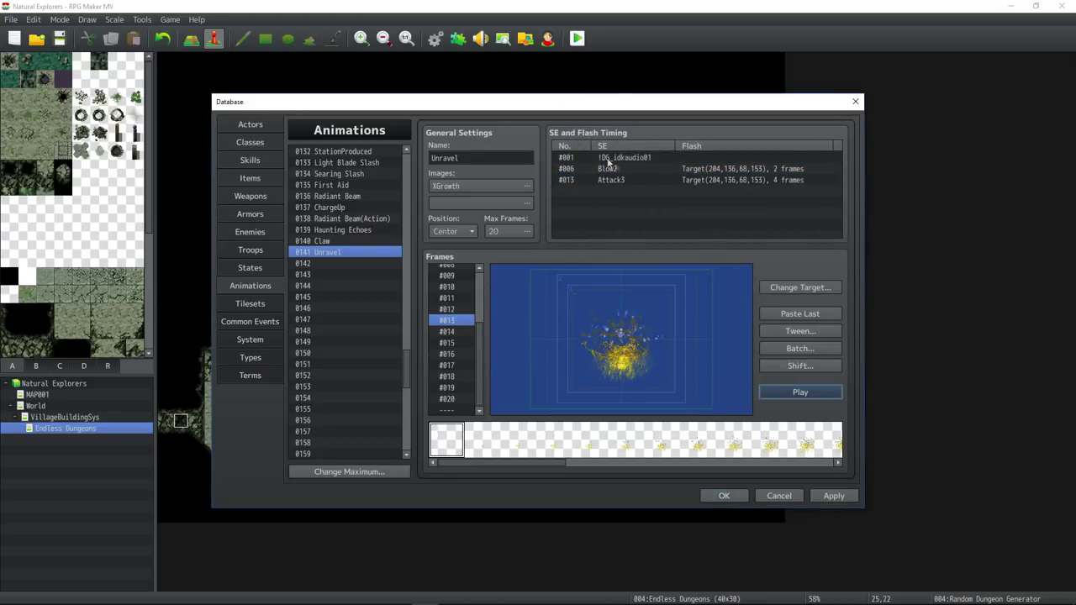
# - Review the Unravel animation's early frames, move the Blow2 timing entry to frame 3, preview it, and apply the changes
pyautogui.scroll(2, 446, 306)
pyautogui.click(449, 300)
pyautogui.press('Up')
pyautogui.press('Up')
pyautogui.press('Up')
pyautogui.press('Up')
pyautogui.press('Down')
pyautogui.press('Down')
pyautogui.press('Down')
pyautogui.press('Down')
pyautogui.press('Down')
pyautogui.press('Down')
pyautogui.press('Down')
pyautogui.press('Down')
pyautogui.press('Down')
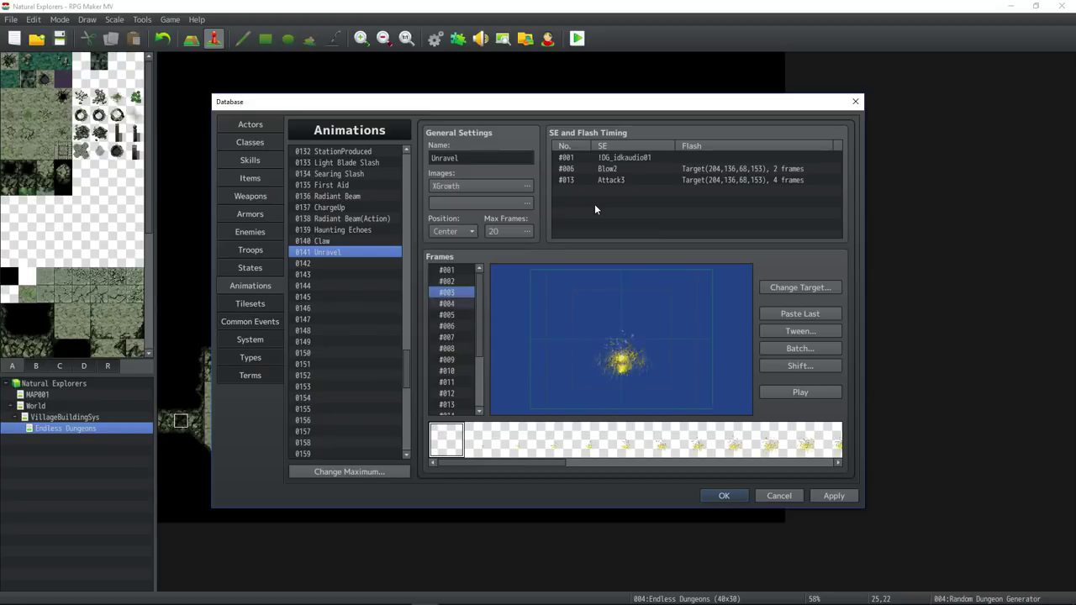
pyautogui.doubleClick(620, 168)
pyautogui.write('3')
pyautogui.click(738, 293)
pyautogui.click(797, 393)
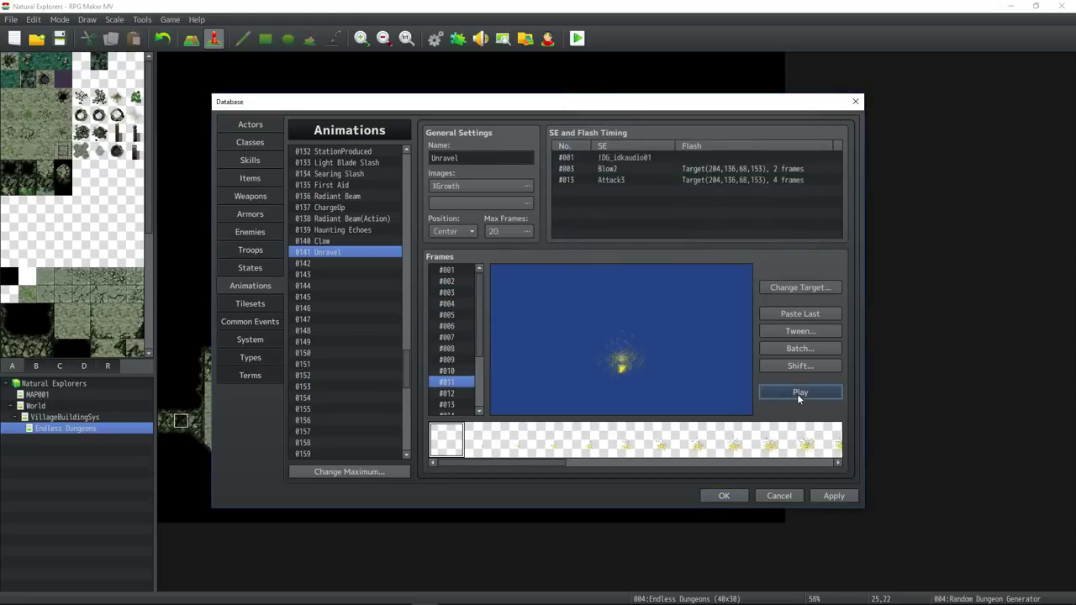
pyautogui.click(832, 496)
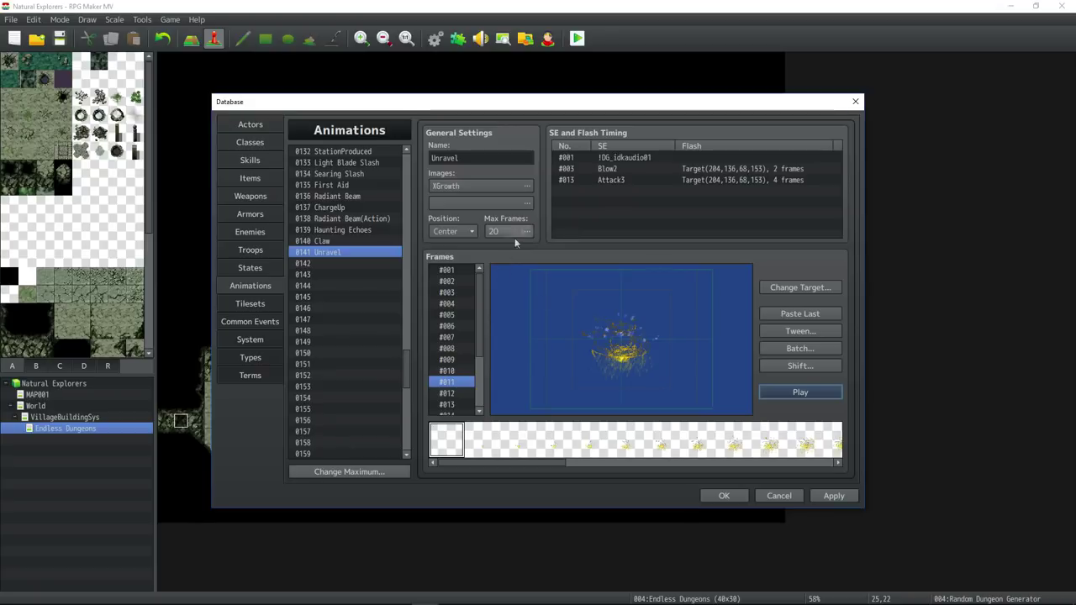
# - Assign the Unravel and Claw skills their matching animations, check Faint Echoes' animation, and apply the skill changes
pyautogui.click(249, 160)
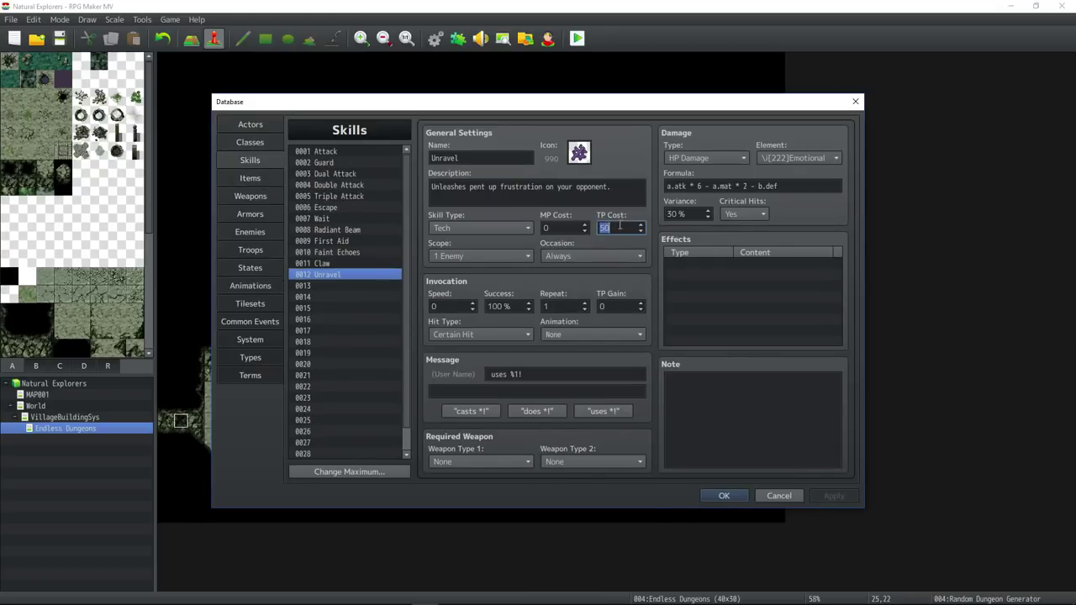
pyautogui.click(593, 334)
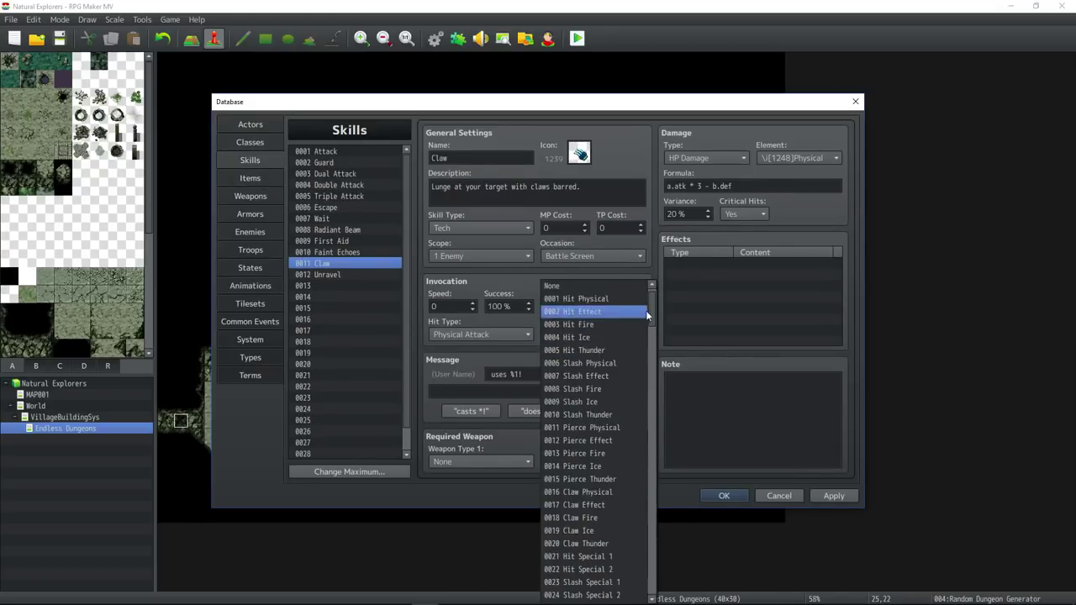
pyautogui.moveTo(646, 310); pyautogui.dragTo(646, 504)
pyautogui.click(577, 410)
pyautogui.click(346, 254)
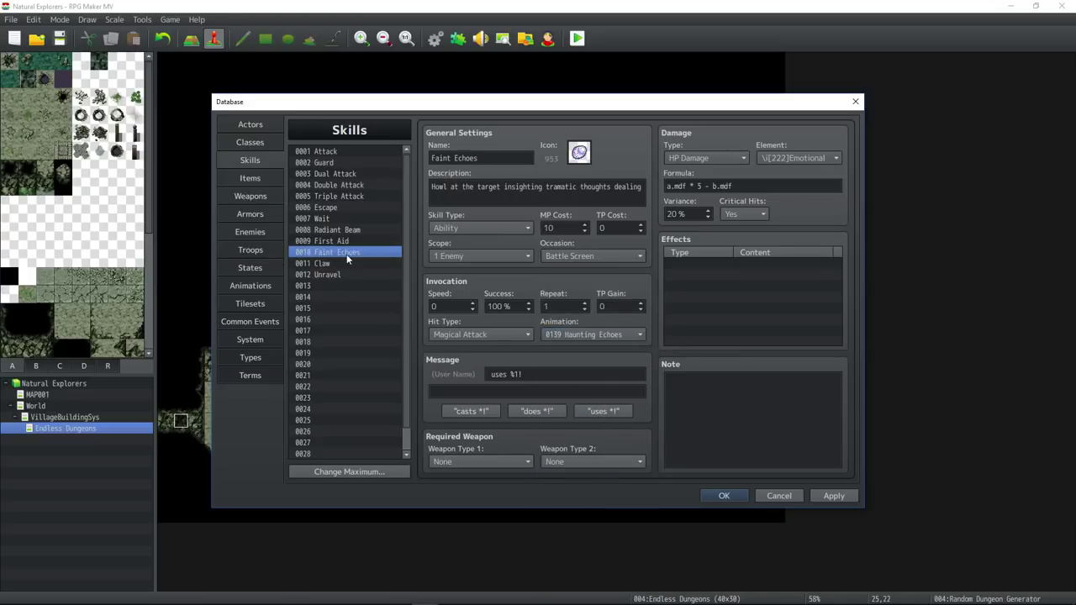
pyautogui.click(834, 496)
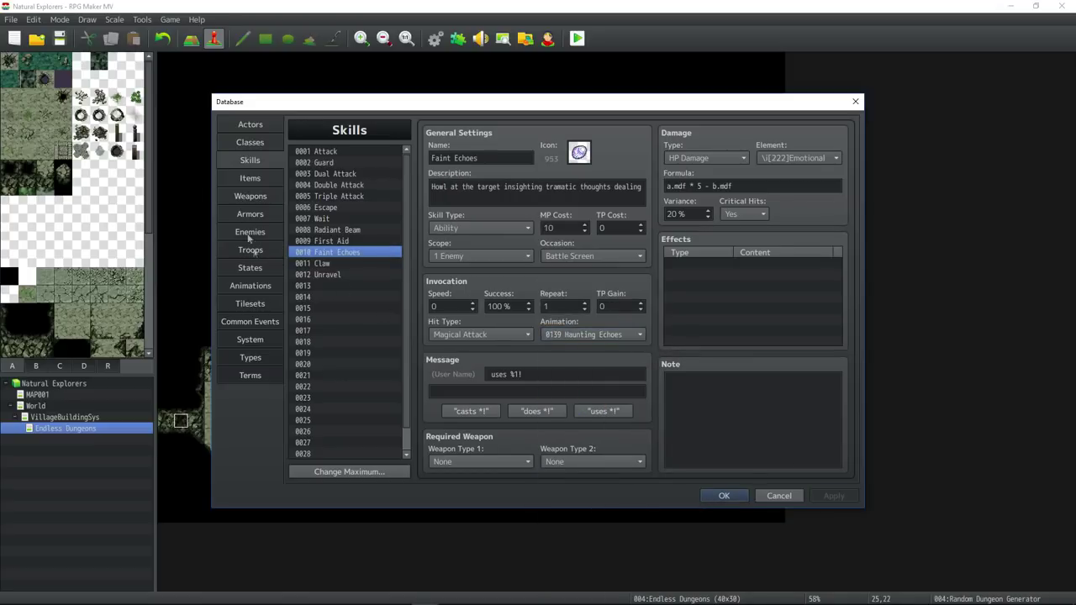
# - Delete the Haunting Memory enemy's existing action pattern and add Claw with rating 5 and the Always condition
pyautogui.click(258, 322)
pyautogui.click(255, 306)
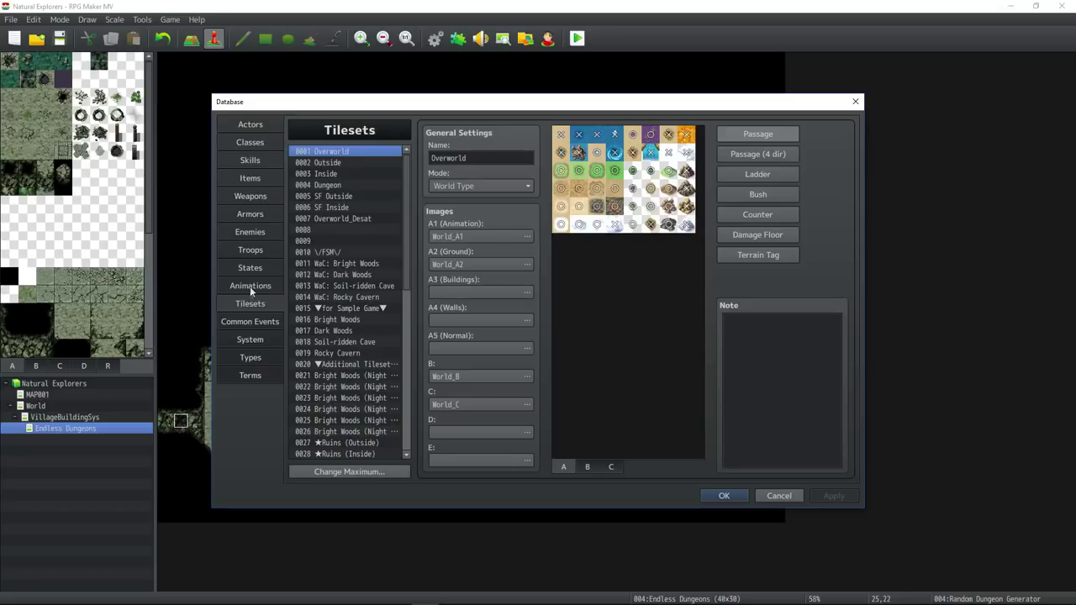
pyautogui.click(250, 231)
pyautogui.click(494, 371)
pyautogui.press('Delete')
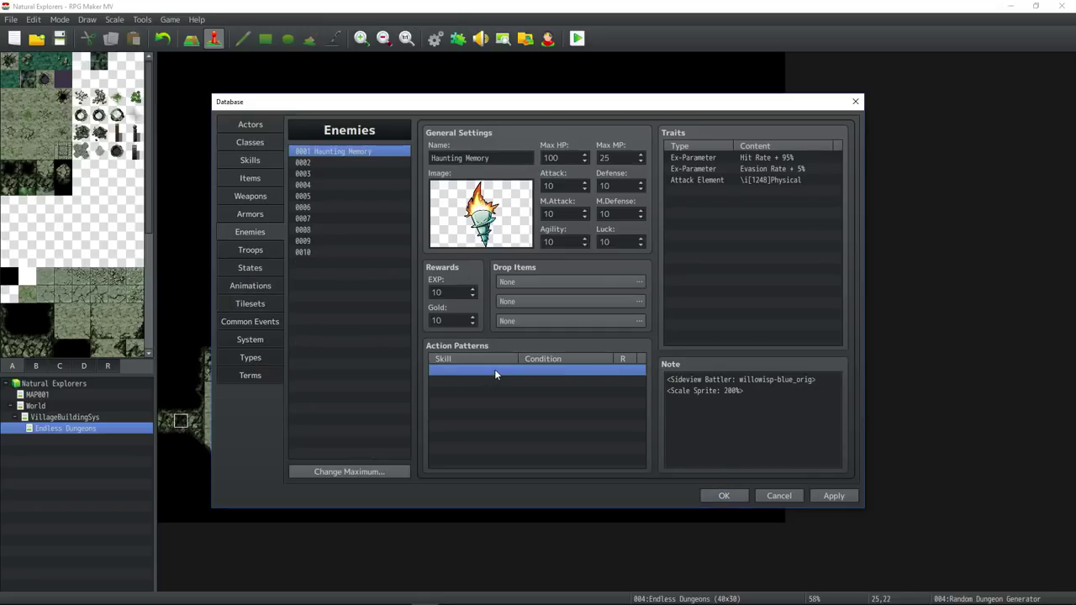
pyautogui.doubleClick(487, 367)
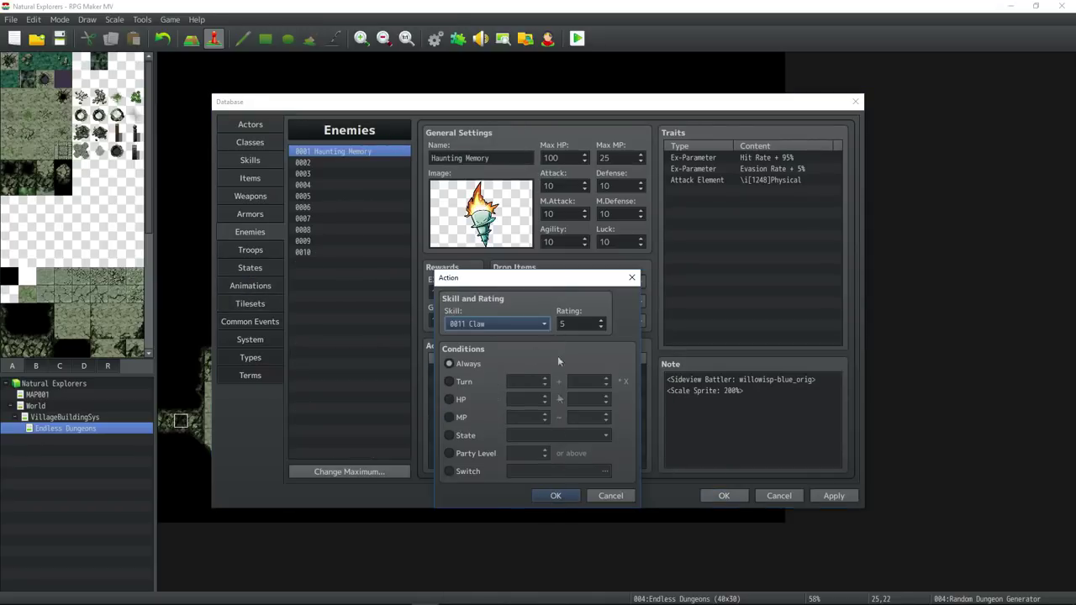
pyautogui.click(557, 496)
# - Add Unravel to Haunting Memory's action patterns with rating 5 and the Always condition
pyautogui.doubleClick(478, 374)
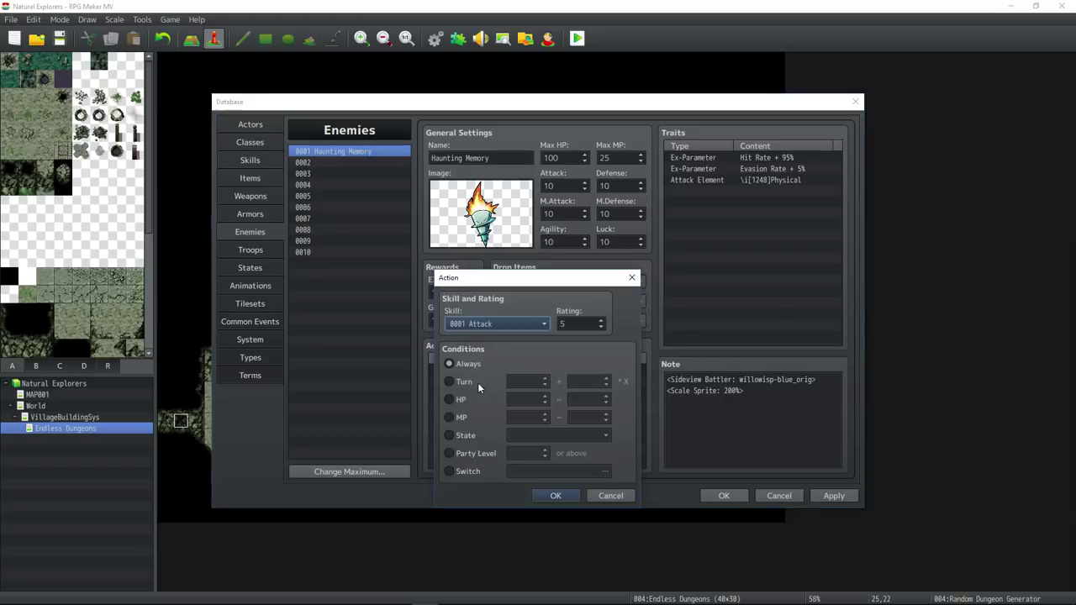
pyautogui.click(538, 324)
pyautogui.click(511, 427)
pyautogui.click(552, 496)
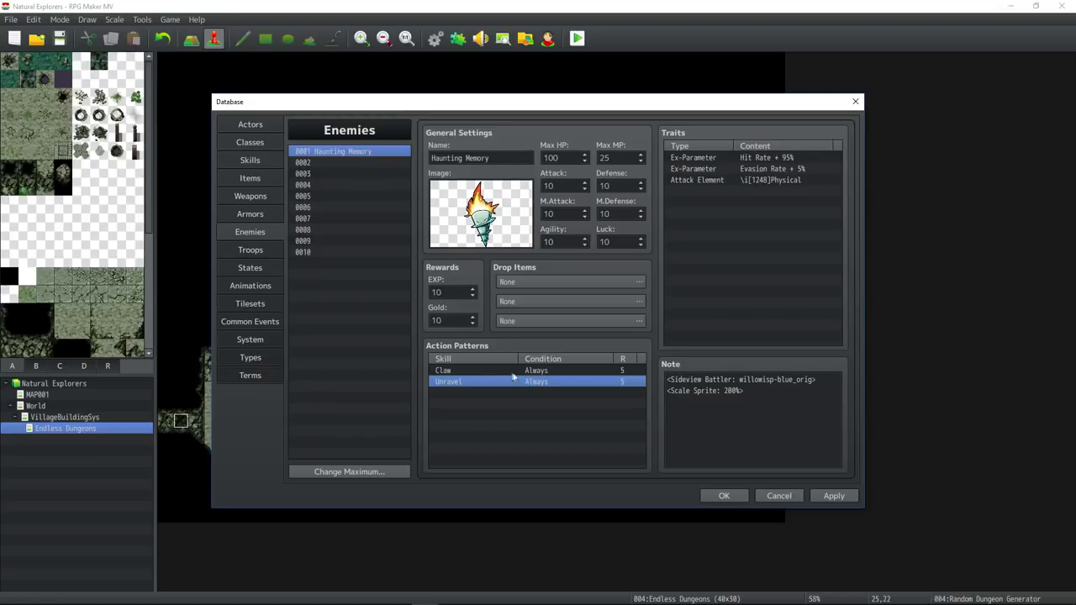
# - Add Faint Echoes to Haunting Memory's action patterns with rating 4 and the Always condition
pyautogui.doubleClick(506, 393)
pyautogui.click(496, 326)
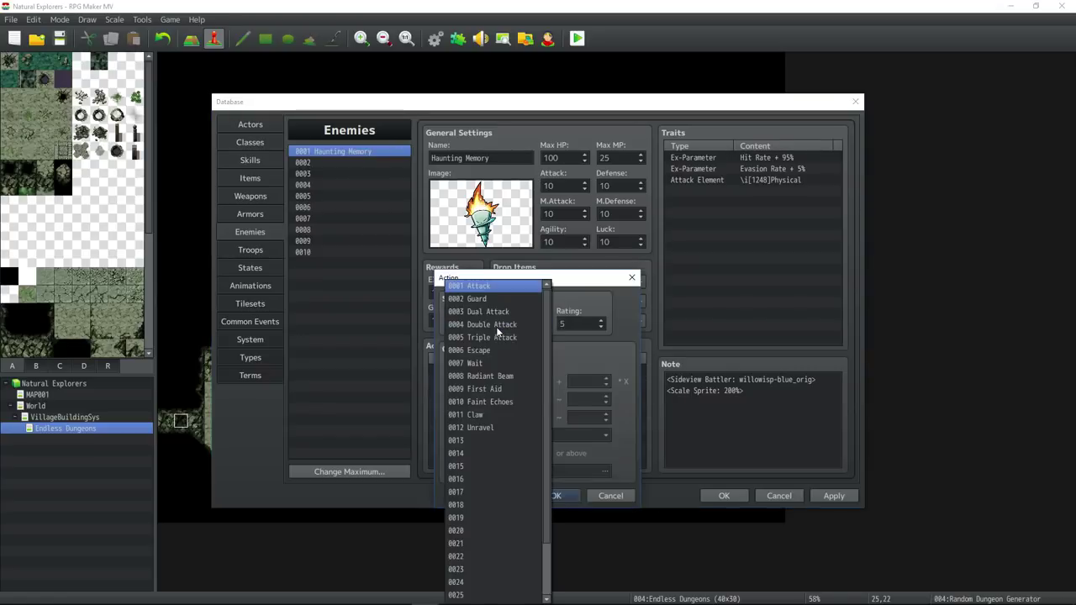
pyautogui.click(507, 402)
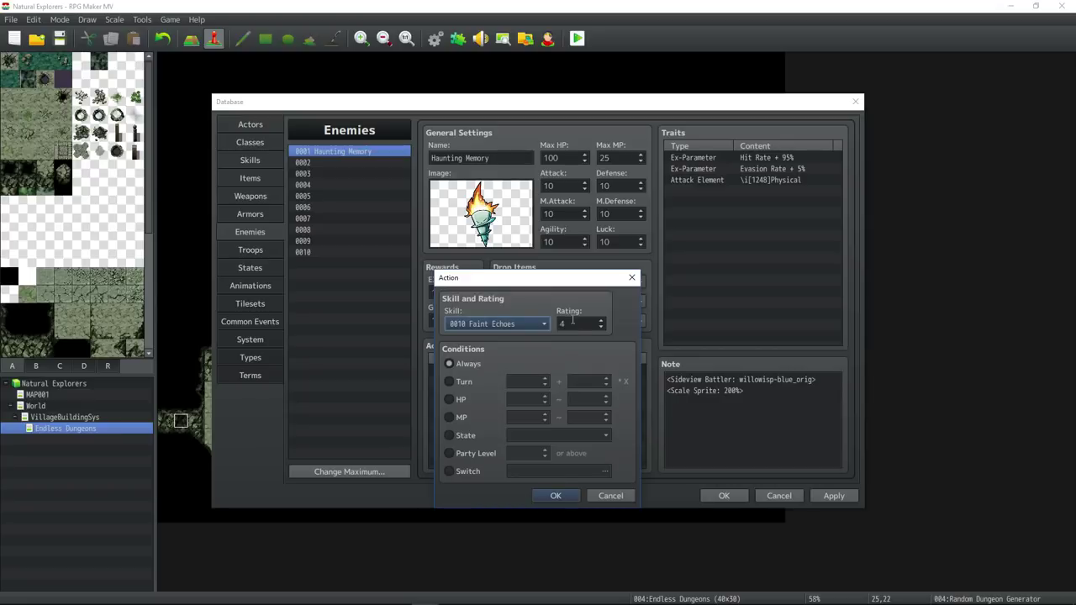
pyautogui.click(557, 495)
# - Set Haunting Memory's Max MP to 30 and apply the enemy changes
pyautogui.doubleClick(605, 158)
pyautogui.write('30')
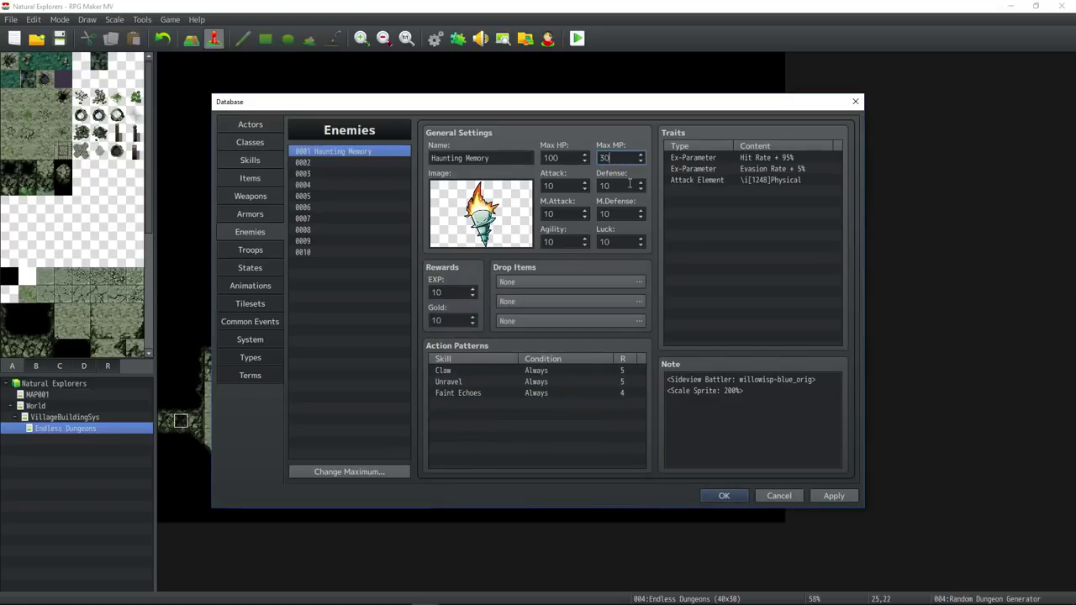
pyautogui.click(834, 496)
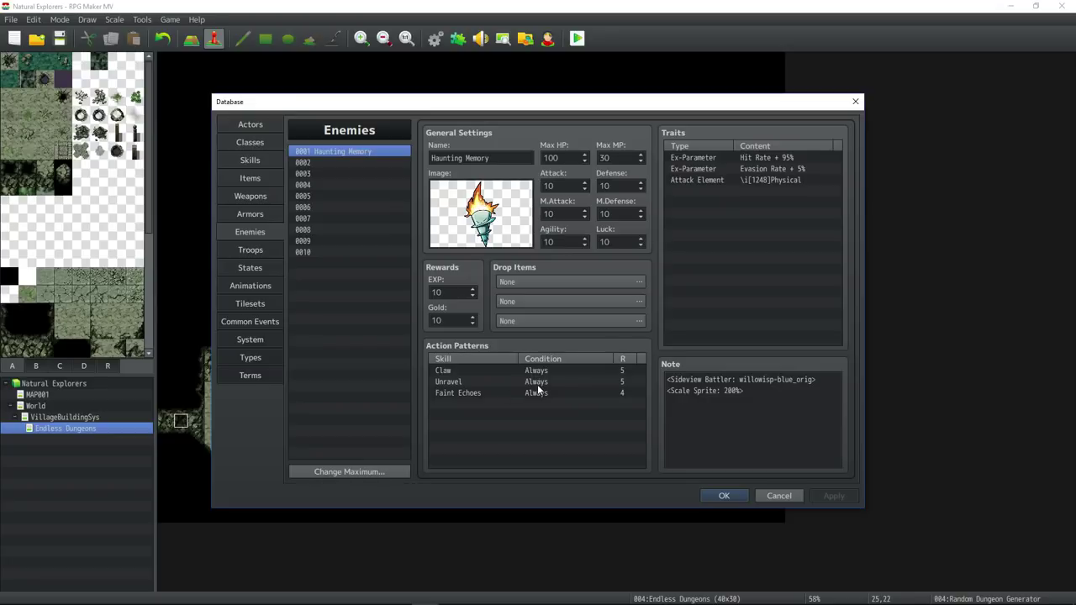
# - Set Haunting Memory's Max MP to 20, apply the change, and close the database
pyautogui.doubleClick(616, 157)
pyautogui.write('20')
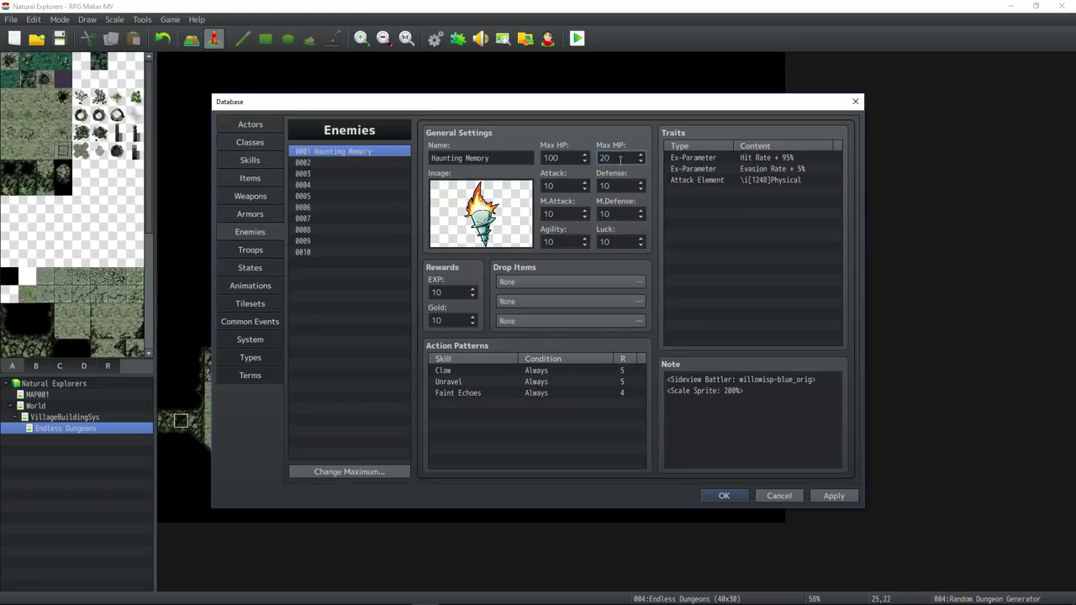
pyautogui.click(834, 496)
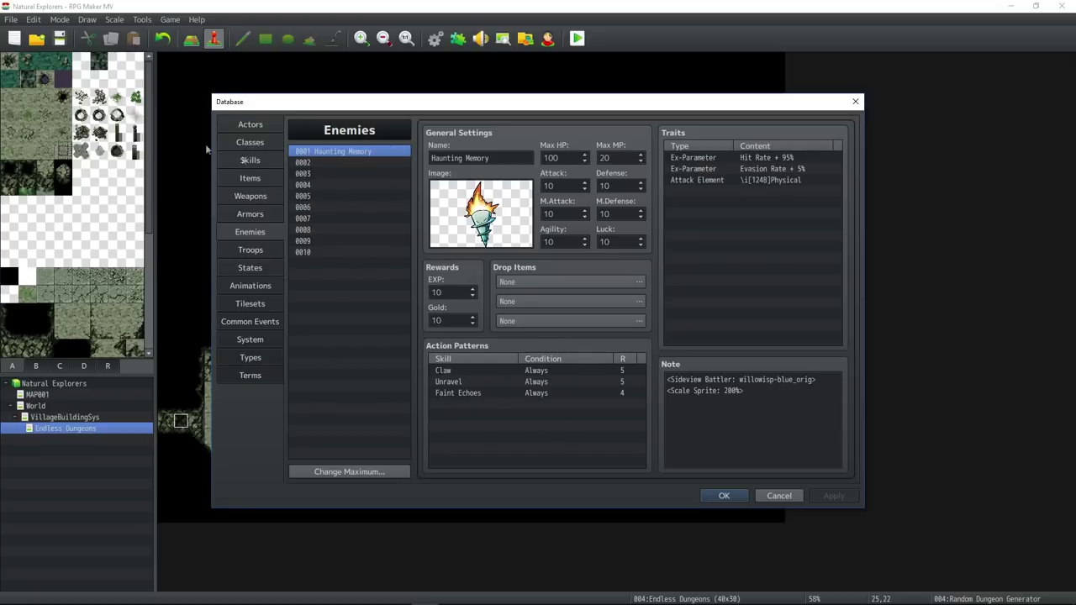
pyautogui.press('Escape')
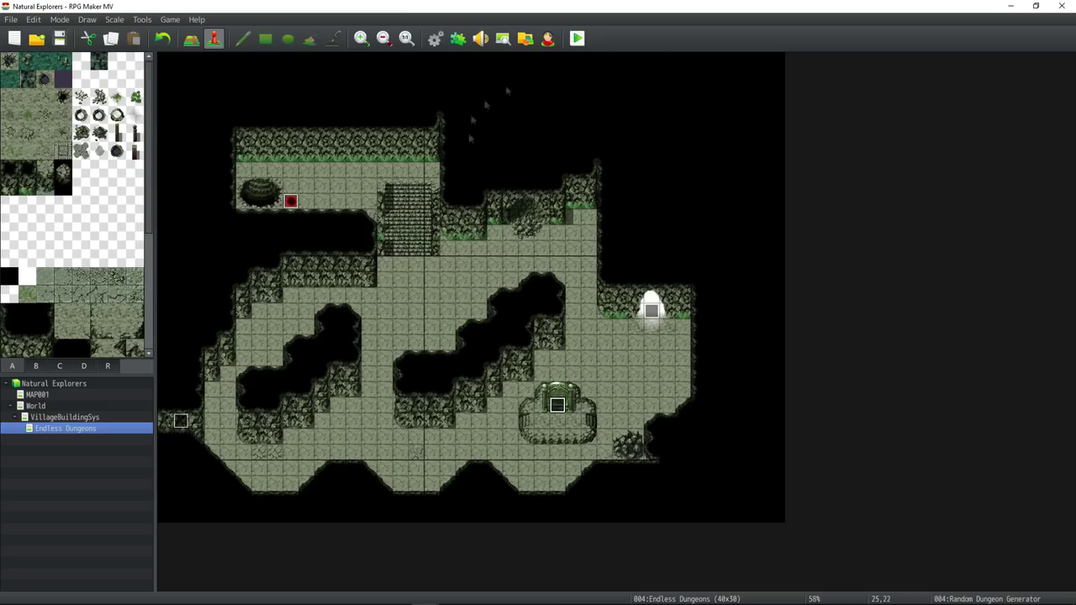
# - Start a playtest, enter a battle against the two Haunting Memory enemies, and guard for one turn
pyautogui.click(577, 39)
pyautogui.click(809, 125)
pyautogui.press('Return')
pyautogui.press('Up')
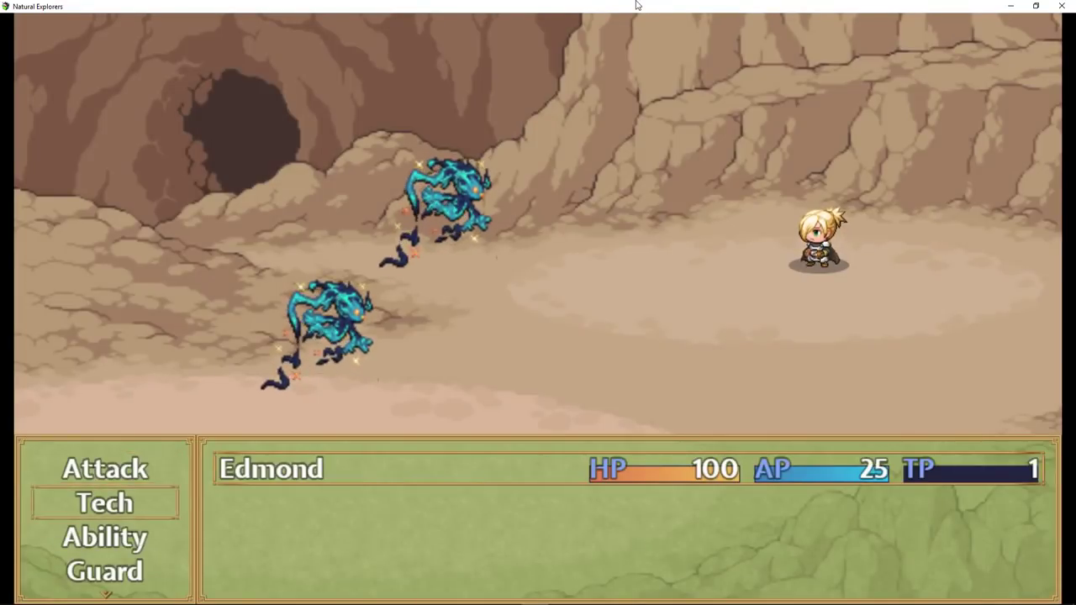
pyautogui.press('Down')
pyautogui.press('Down')
pyautogui.press('Return')
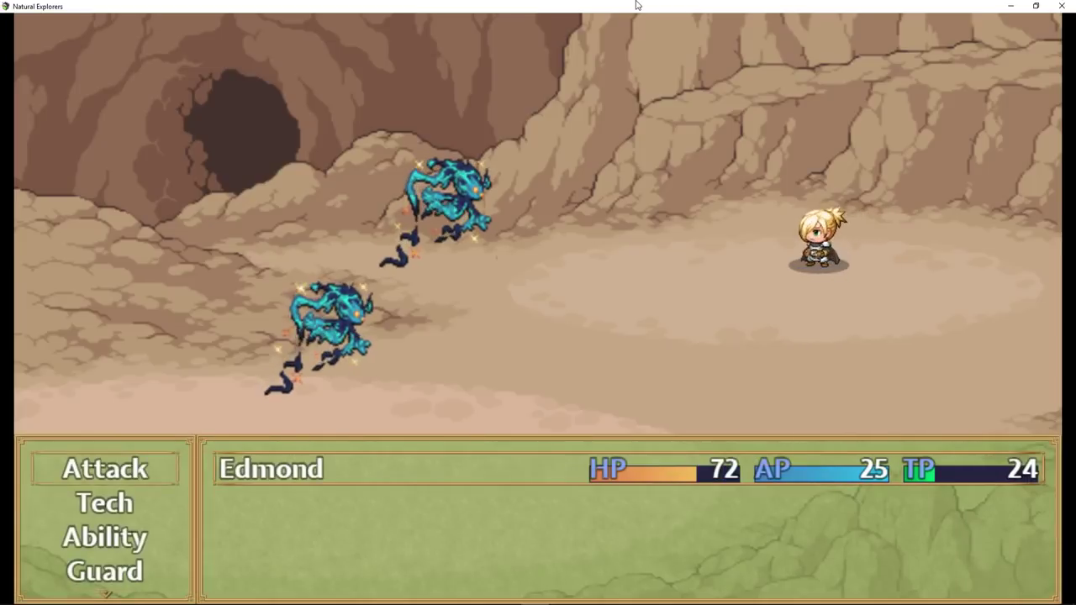
# - Check the hero's Tech skills, back out, and use First Aid while the enemies take their turn
pyautogui.press('Down')
pyautogui.press('Down')
pyautogui.press('Up')
pyautogui.press('Return')
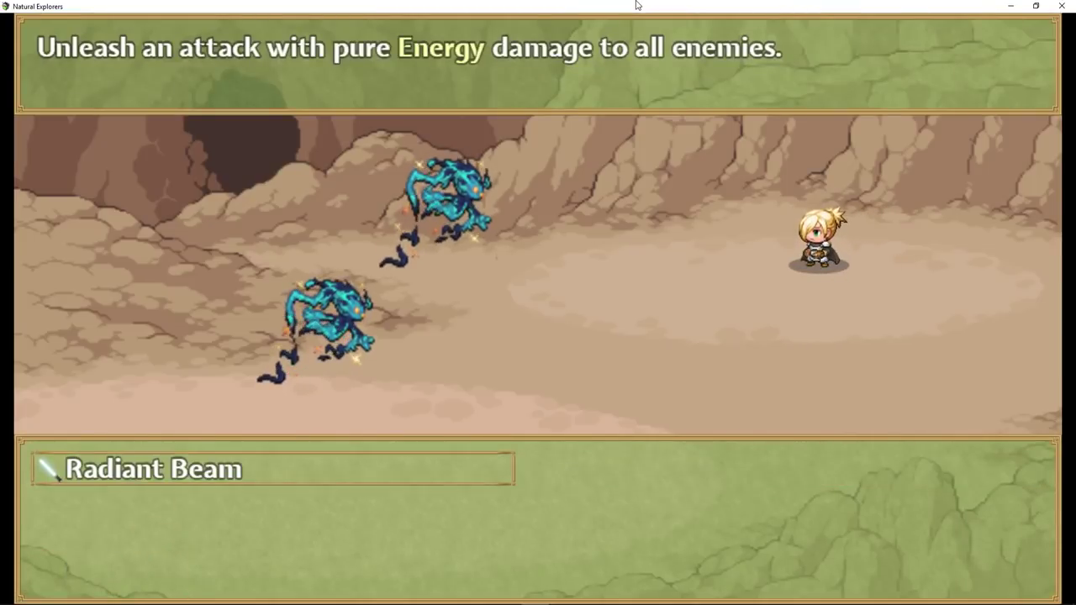
pyautogui.press('Escape')
pyautogui.press('Down')
pyautogui.press('Return')
pyautogui.press('Return')
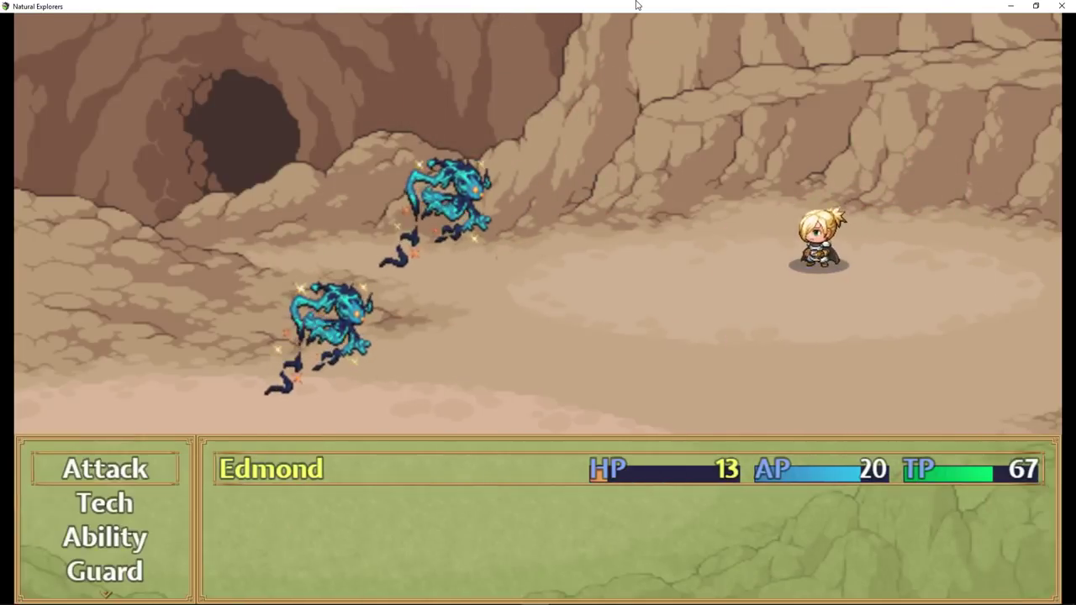
# - Leave the Tech list without using Radiant Beam and heal the hero with First Aid a second time
pyautogui.press('Down')
pyautogui.press('Down')
pyautogui.press('Return')
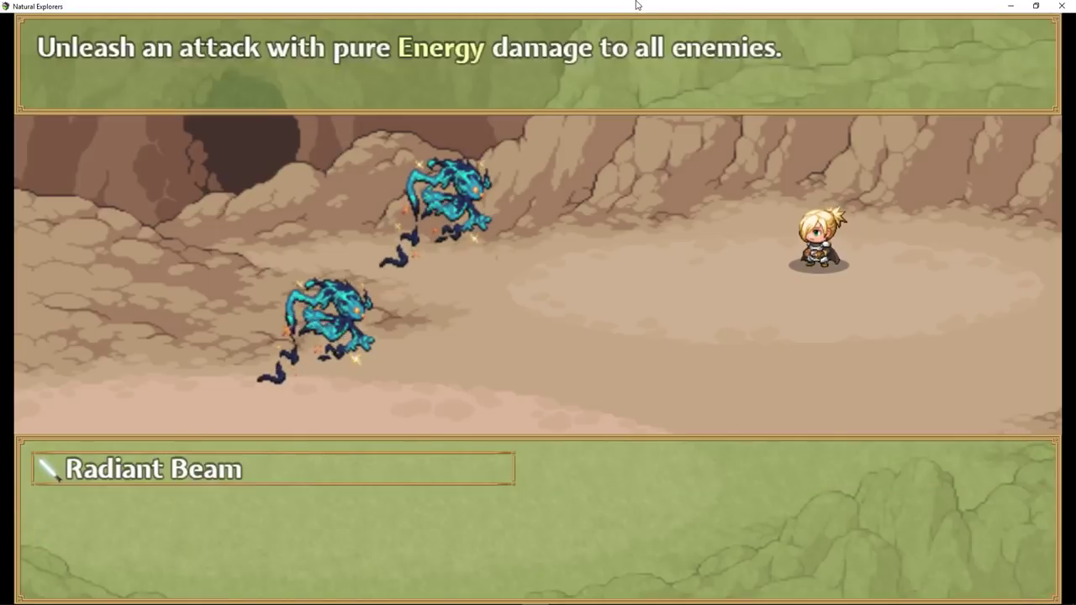
pyautogui.press('Escape')
pyautogui.press('Down')
pyautogui.press('Return')
pyautogui.press('Return')
pyautogui.press('Return')
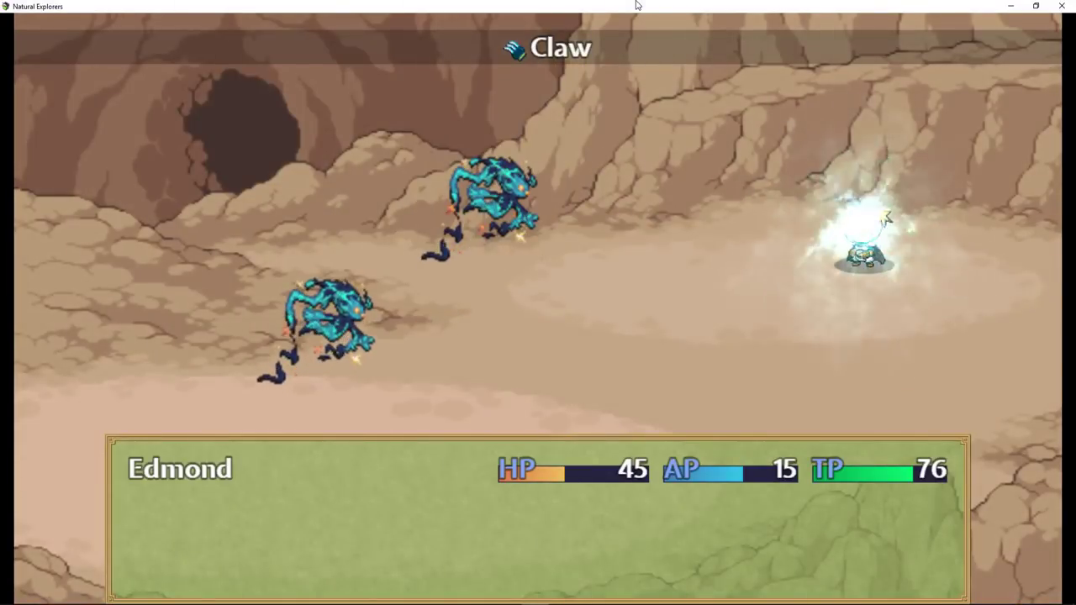
# - Use First Aid on the hero a third time to keep the enemy skill test going
pyautogui.press('Down')
pyautogui.press('Down')
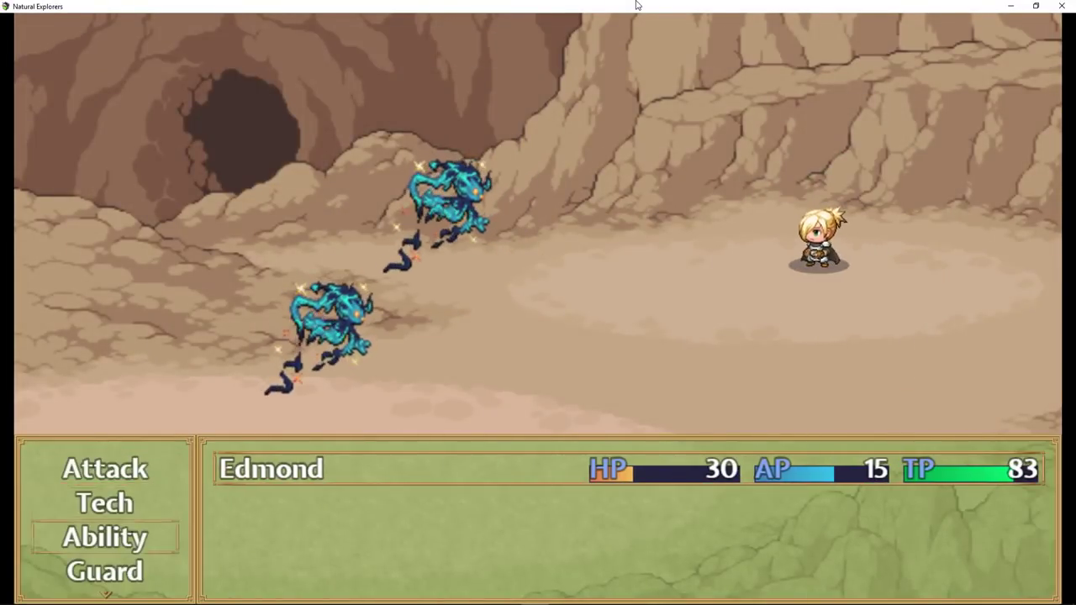
pyautogui.press('Up')
pyautogui.press('Return')
pyautogui.press('Escape')
pyautogui.press('Down')
pyautogui.press('Return')
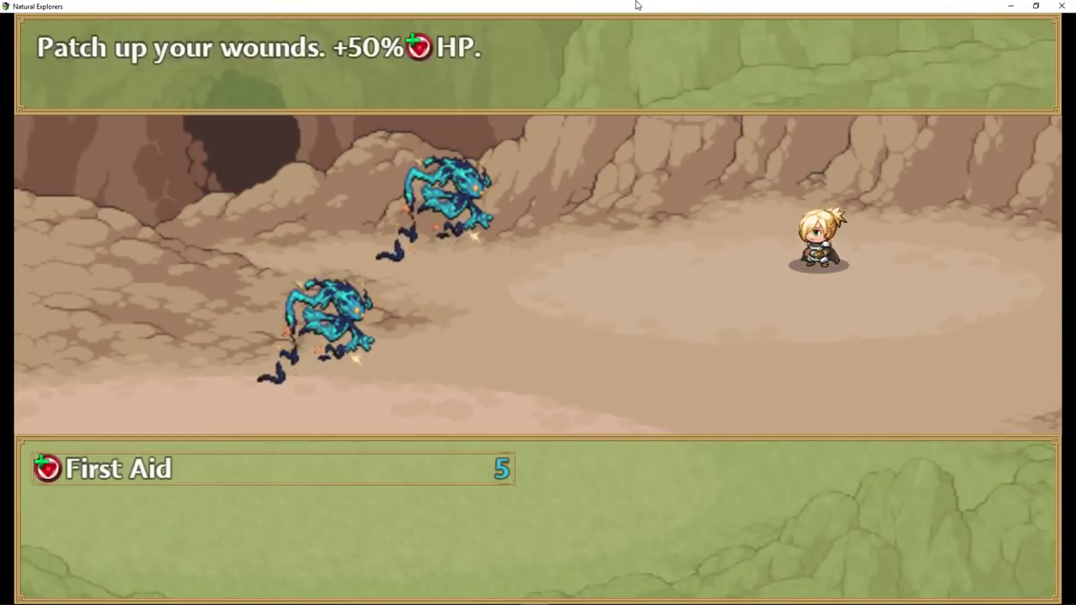
pyautogui.press('Return')
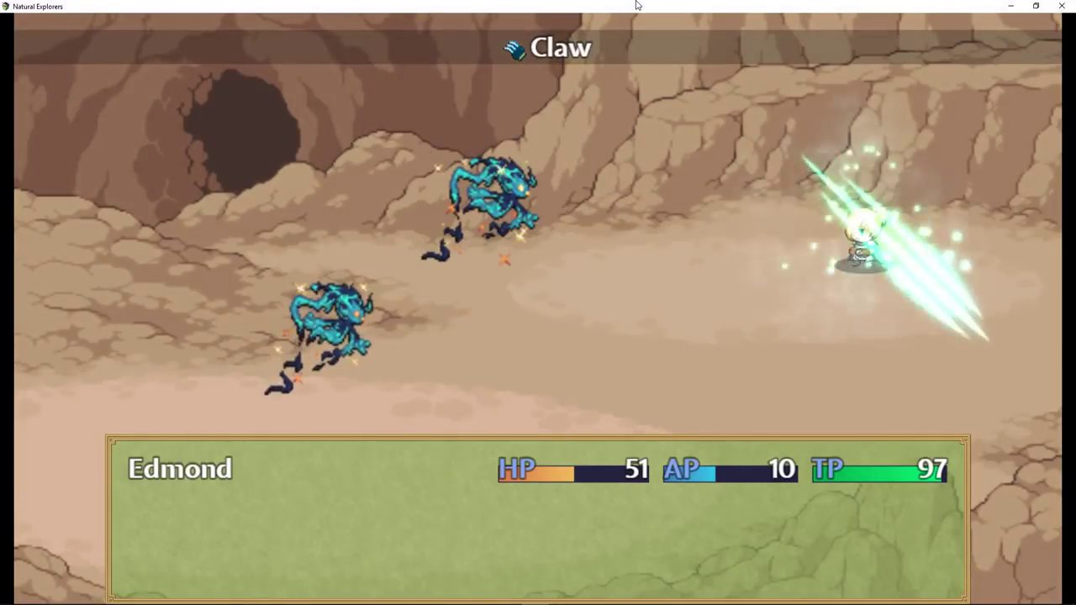
# - Heal with First Aid in two more battle turns to observe further enemy attacks
pyautogui.press('Down')
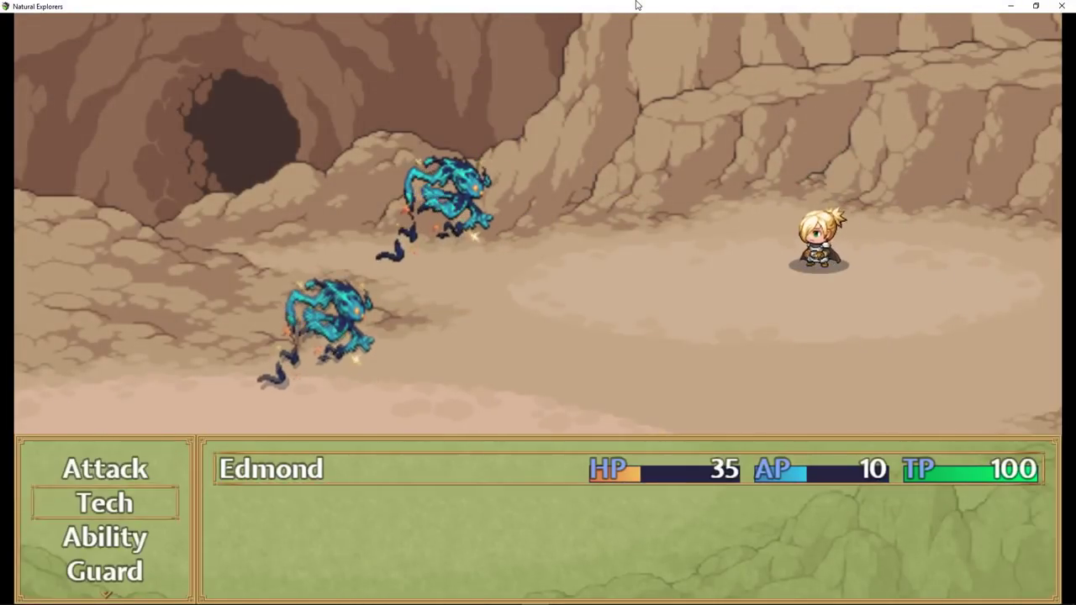
pyautogui.press('Return')
pyautogui.press('Return')
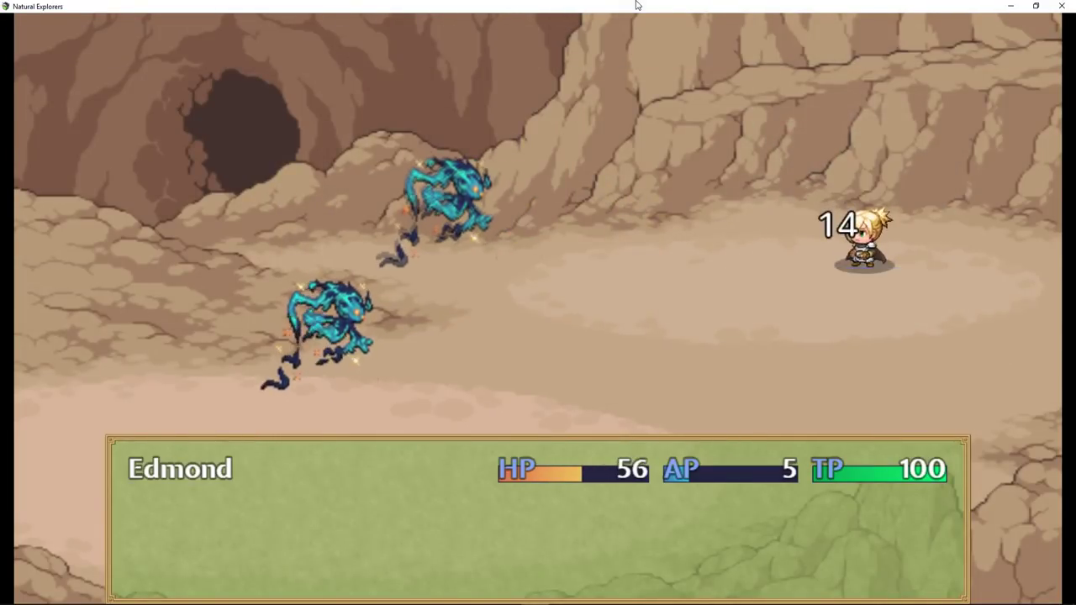
pyautogui.press('Down')
pyautogui.press('Down')
pyautogui.press('Return')
pyautogui.press('Return')
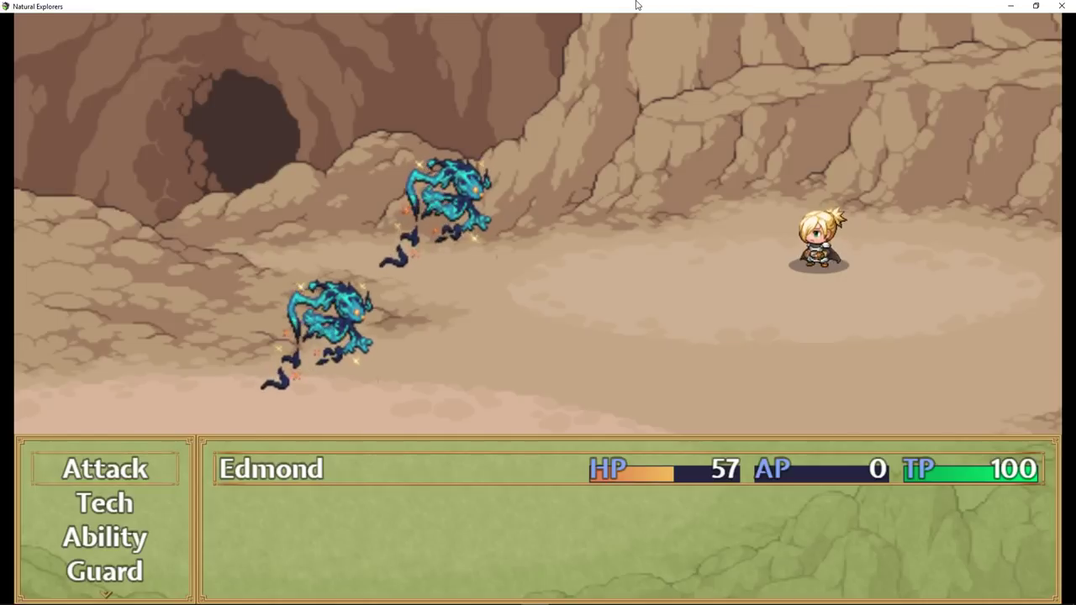
# - End the test battle by using the Radiant Beam Tech skill on all enemies and close the playtest window
pyautogui.press('Down')
pyautogui.press('Return')
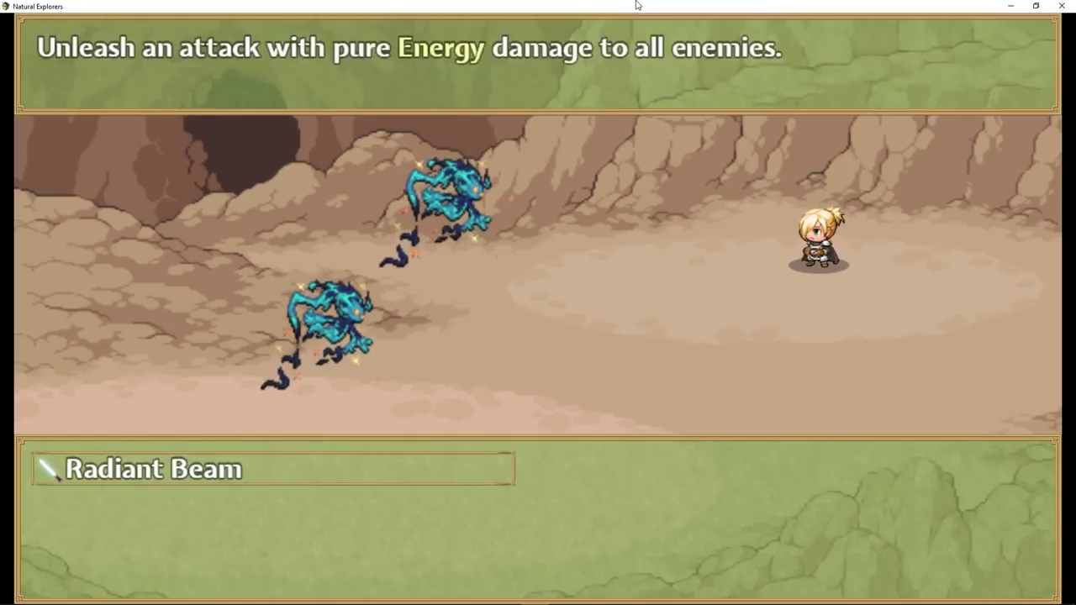
pyautogui.press('Return')
pyautogui.press('Return')
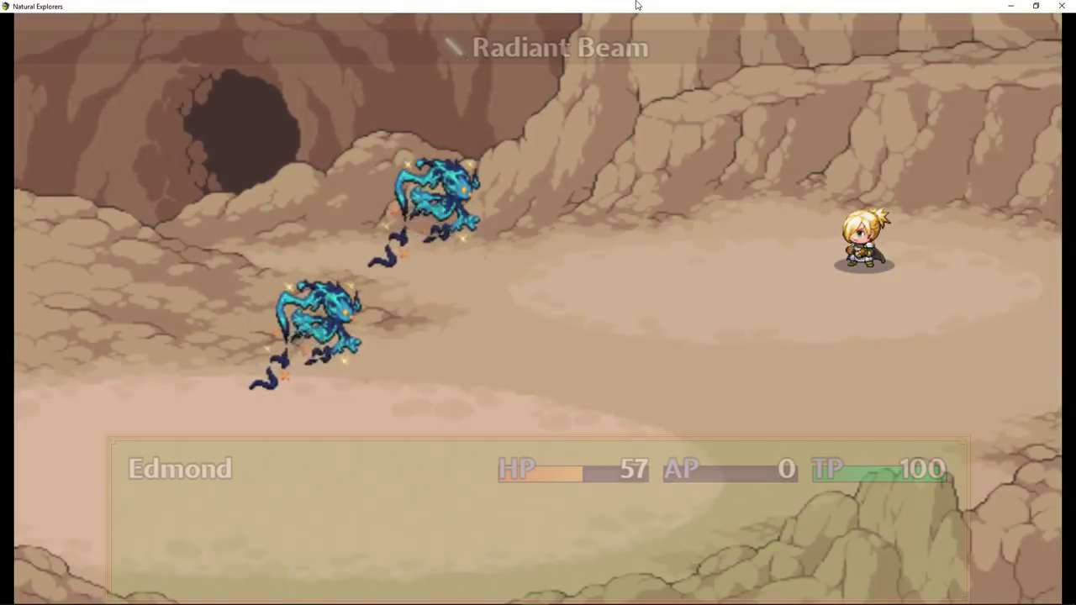
pyautogui.press('Return')
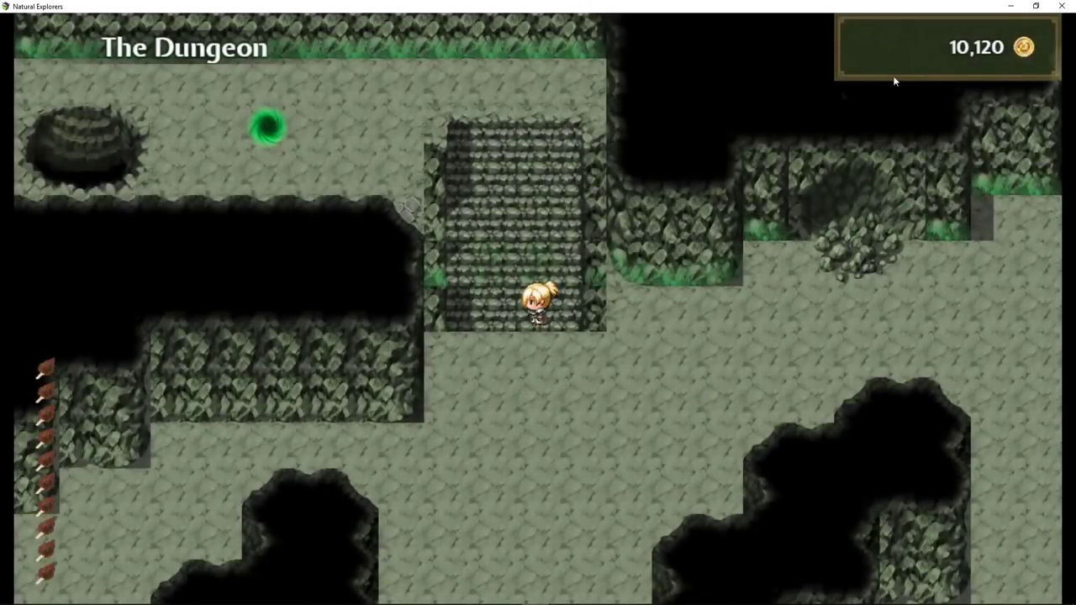
pyautogui.click(1061, 7)
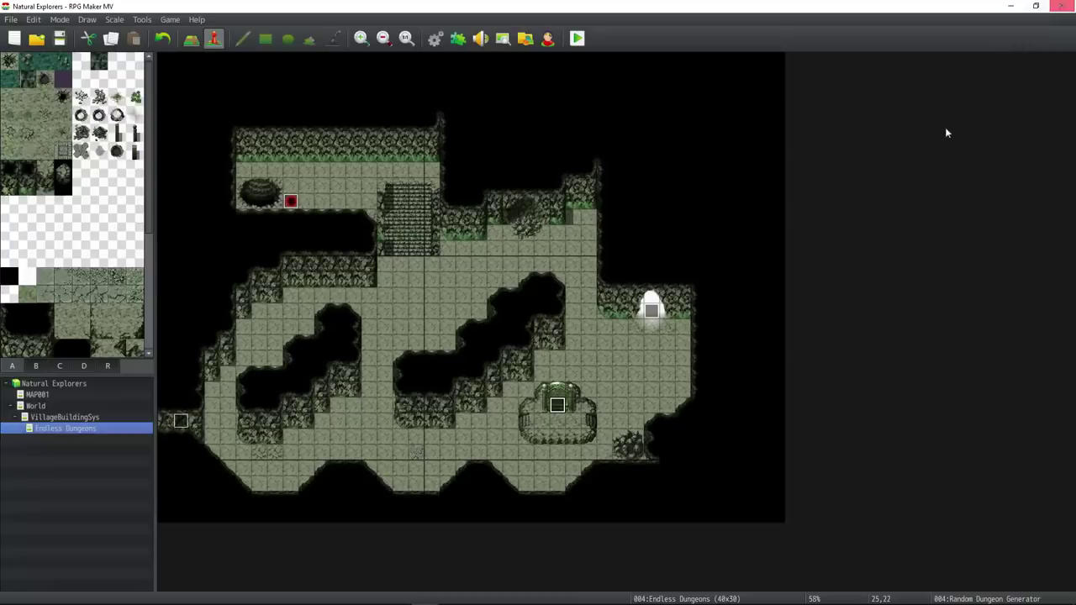
# - Find YEP_BattleEngineCore in the project's plugin list and open its parameters
pyautogui.click(458, 39)
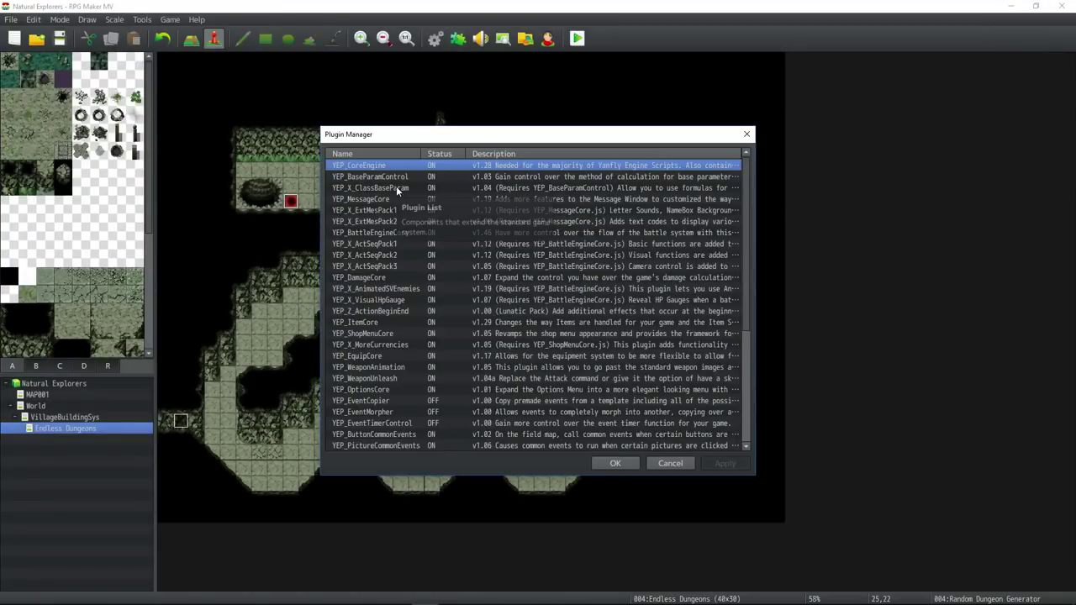
pyautogui.scroll(-1, 409, 345)
pyautogui.scroll(-7, 408, 345)
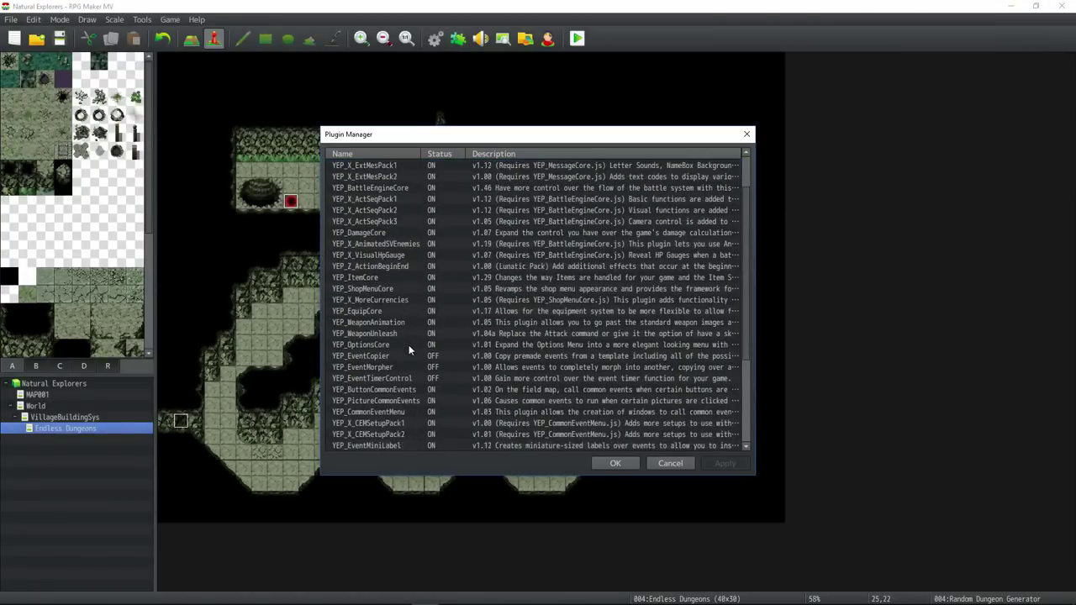
pyautogui.scroll(8, 389, 325)
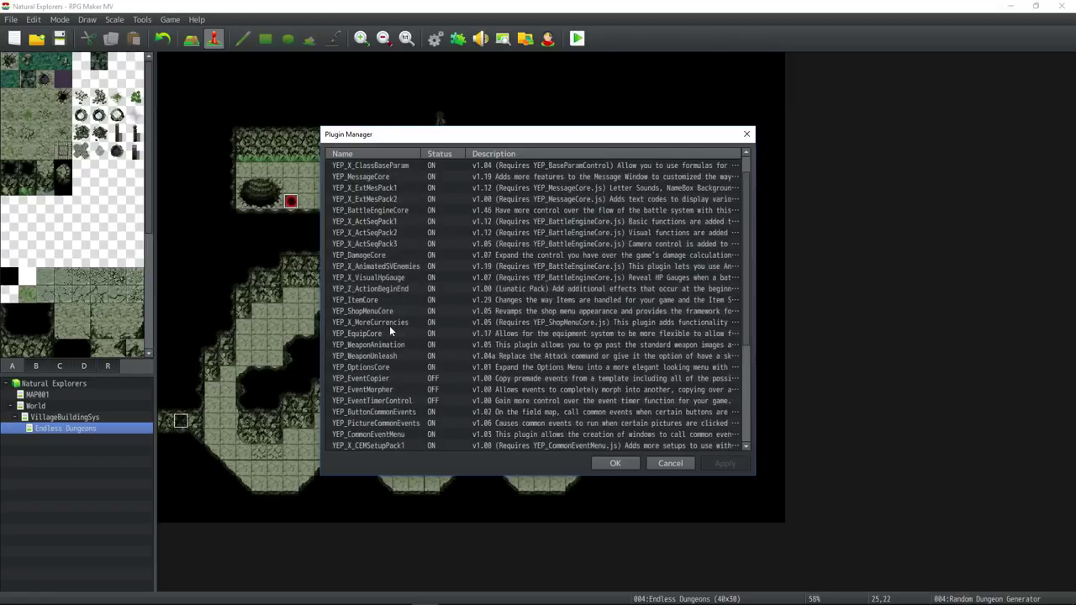
pyautogui.doubleClick(387, 233)
pyautogui.click(697, 282)
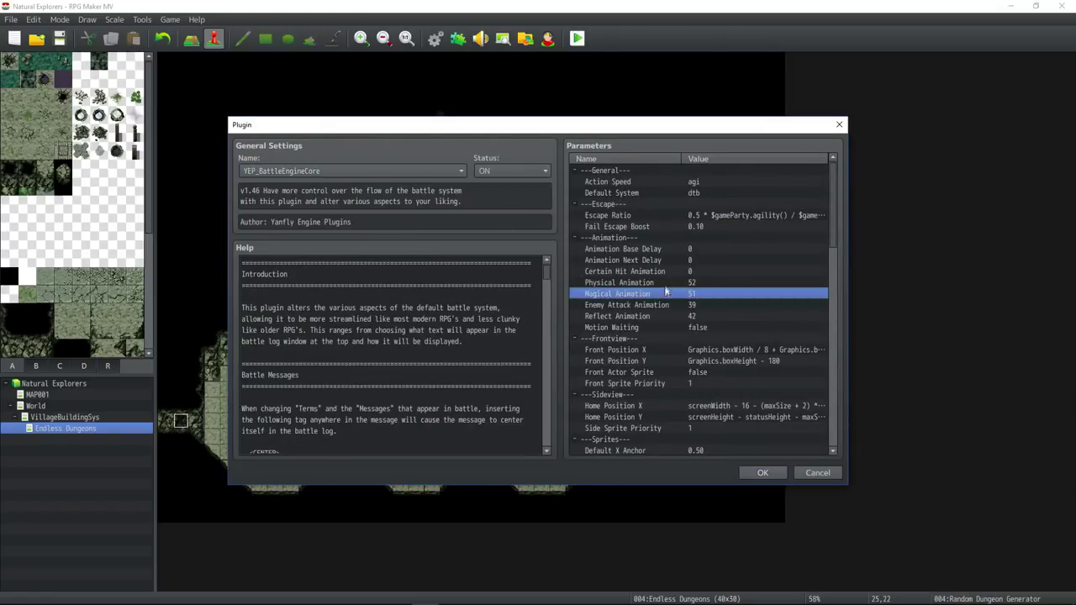
# - Examine the battle engine's Animation parameters, comparing the Physical, Magical, Enemy Attack and Reflect Animation entries
pyautogui.click(621, 239)
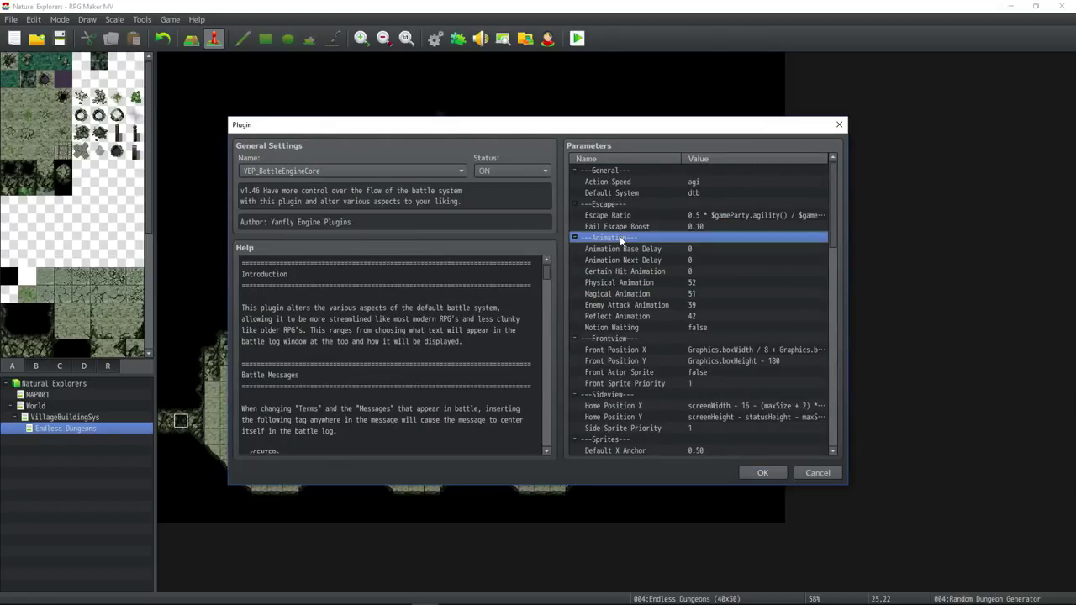
pyautogui.click(640, 283)
pyautogui.click(648, 294)
pyautogui.click(653, 285)
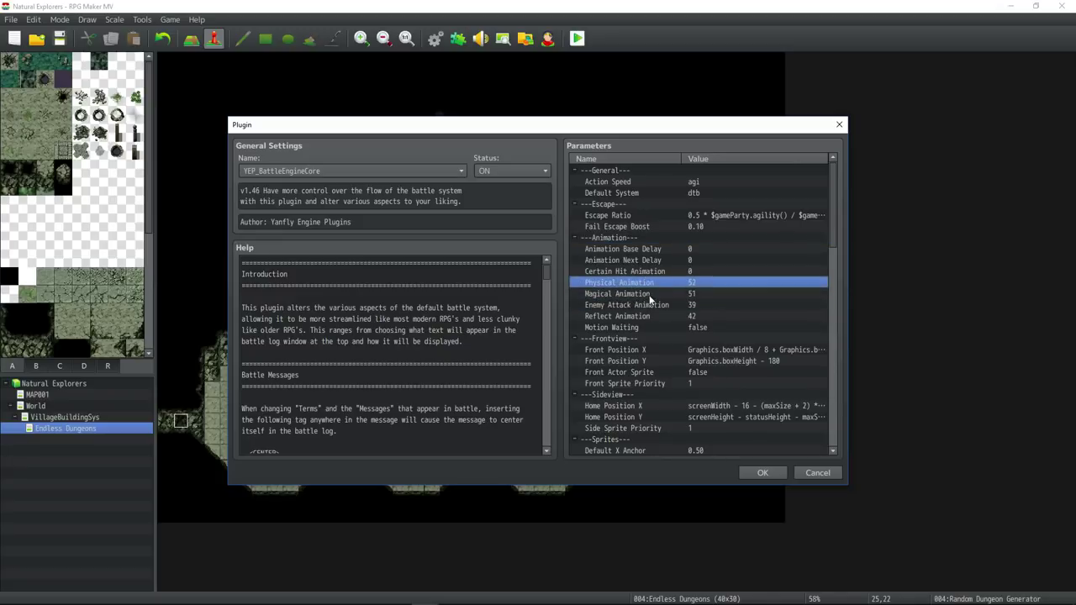
pyautogui.click(647, 296)
pyautogui.click(647, 303)
pyautogui.click(647, 294)
pyautogui.click(647, 285)
pyautogui.click(645, 294)
pyautogui.click(645, 305)
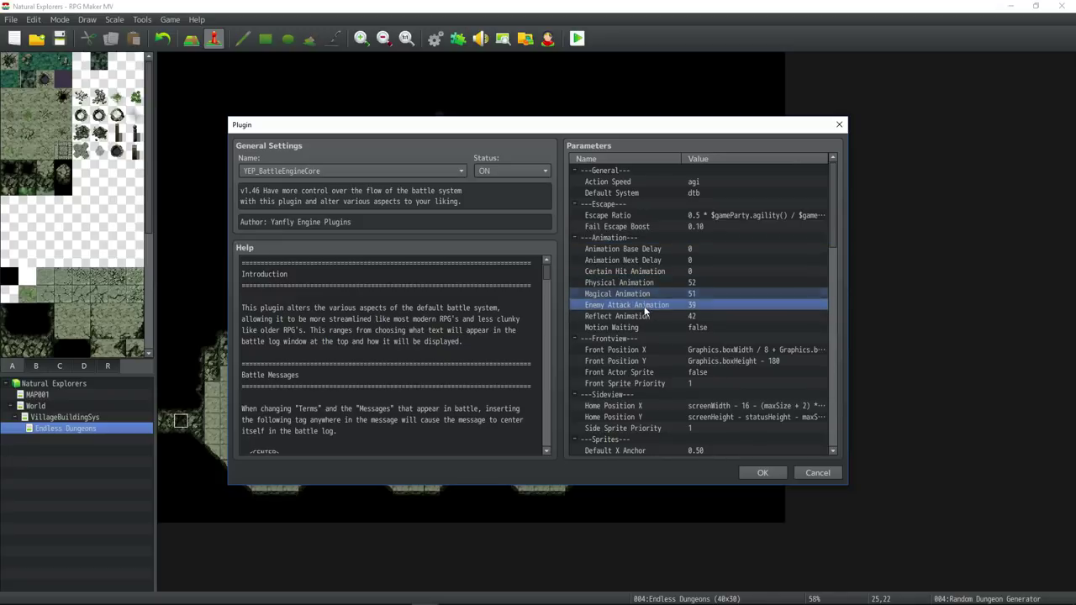
pyautogui.click(645, 318)
pyautogui.click(646, 295)
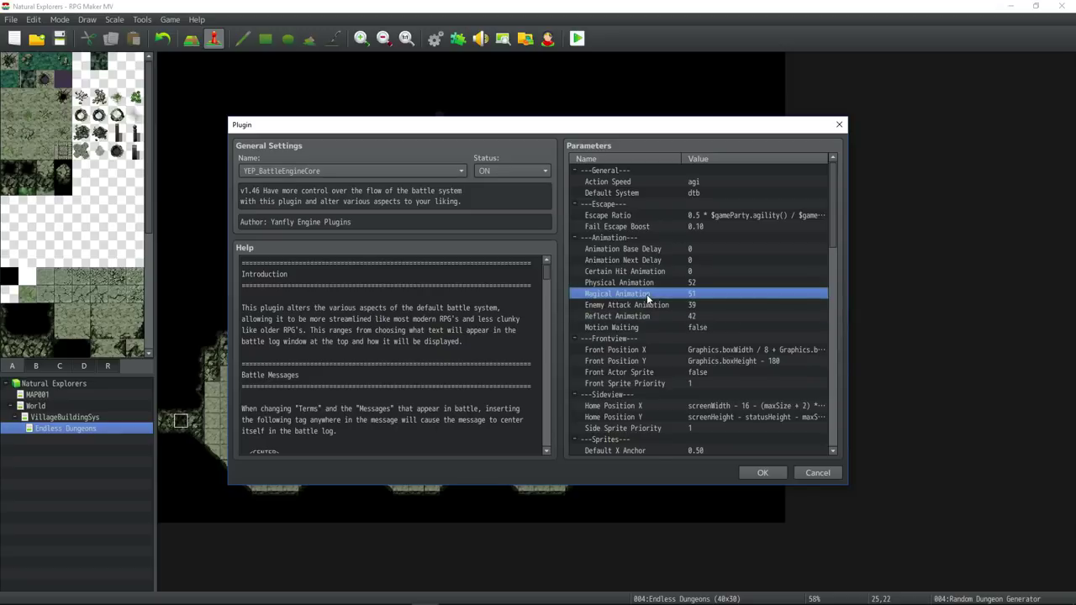